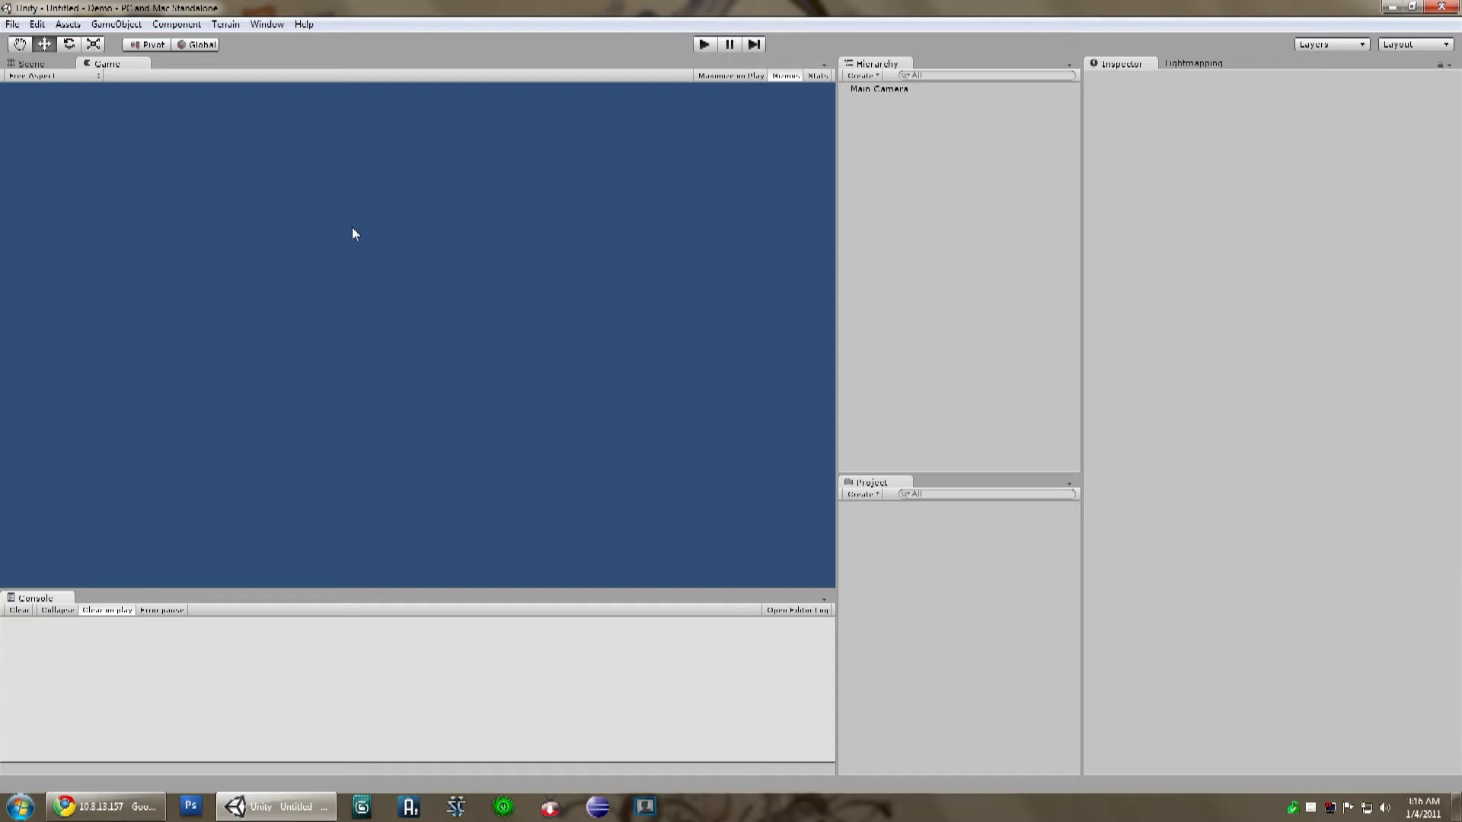
Step: Open Unity's Assets menu to reach Import Package
click(70, 25)
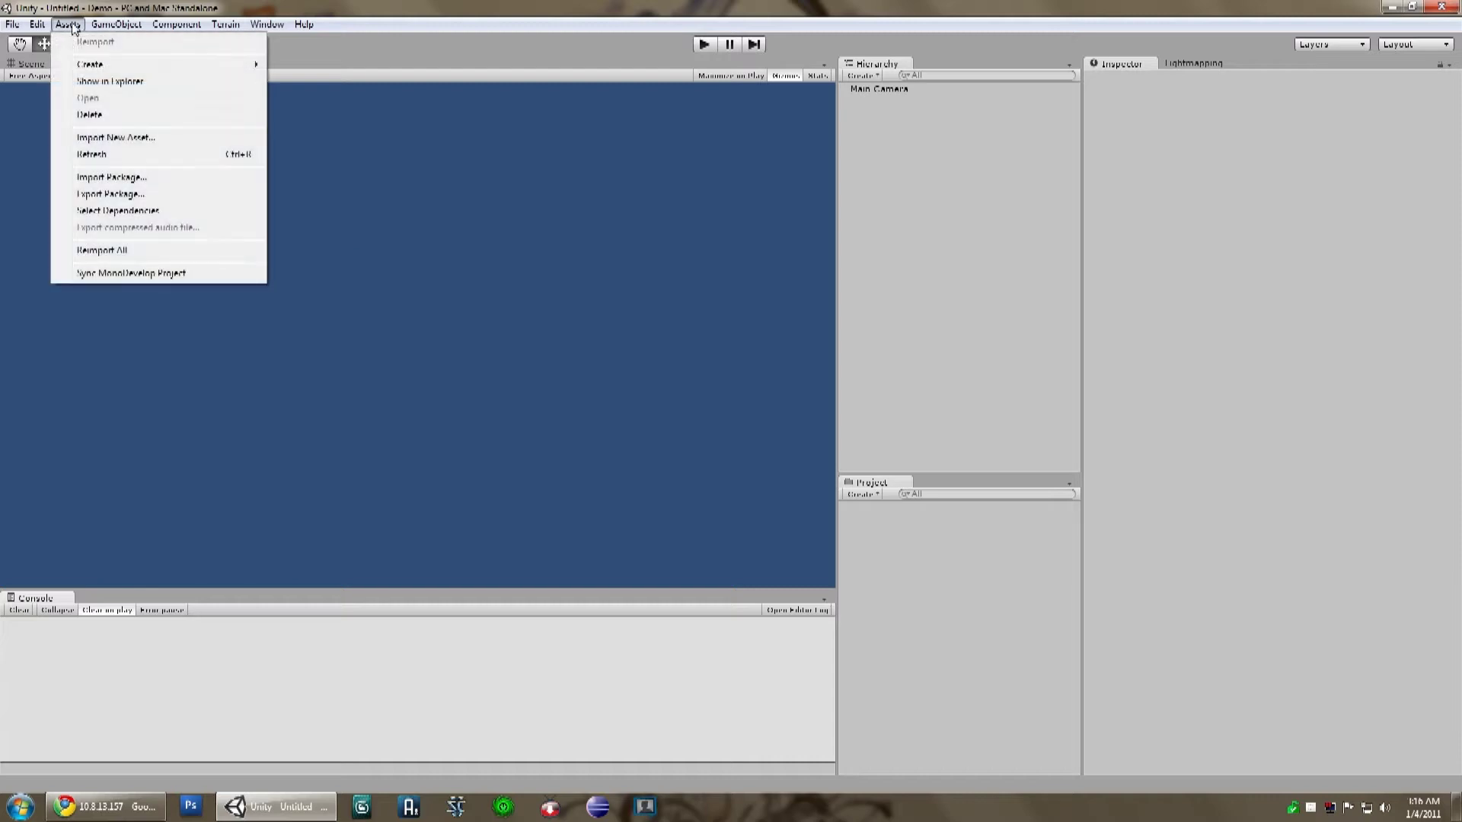
Step: Import CM Leaderboard.unitypackage from CaliberAssets/Test with all its files included
click(145, 181)
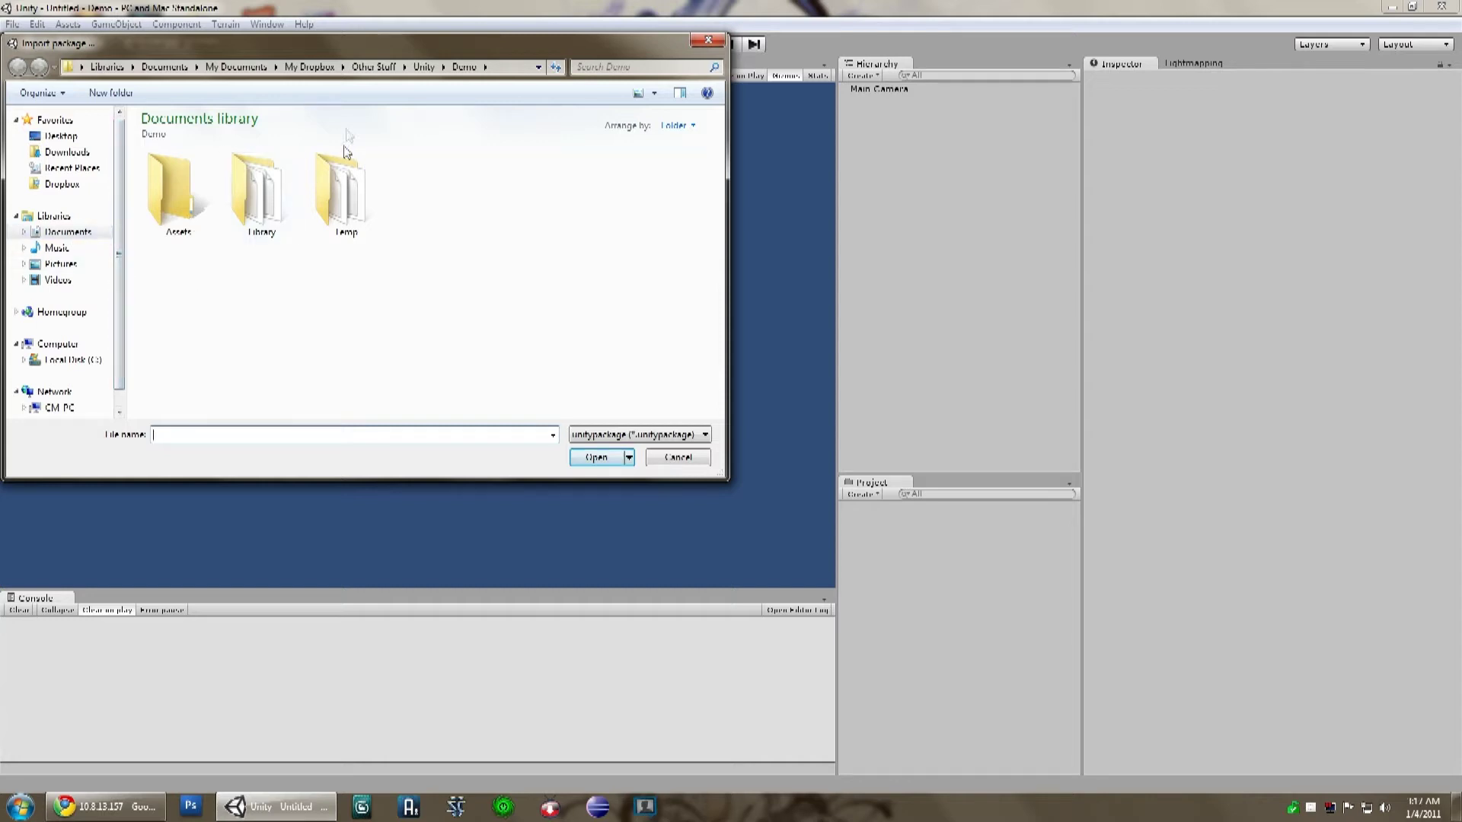
click(423, 66)
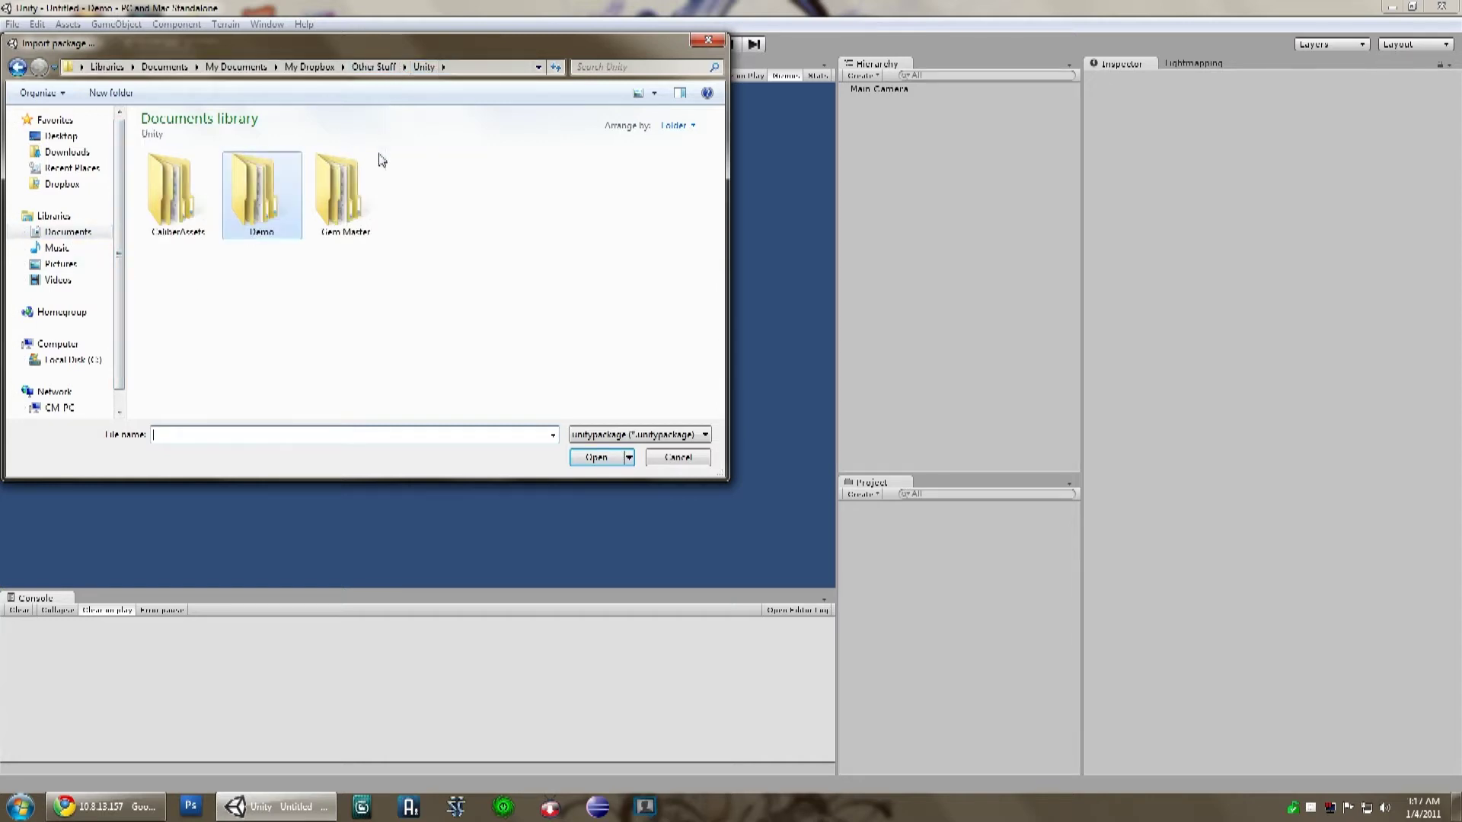
double_click(199, 236)
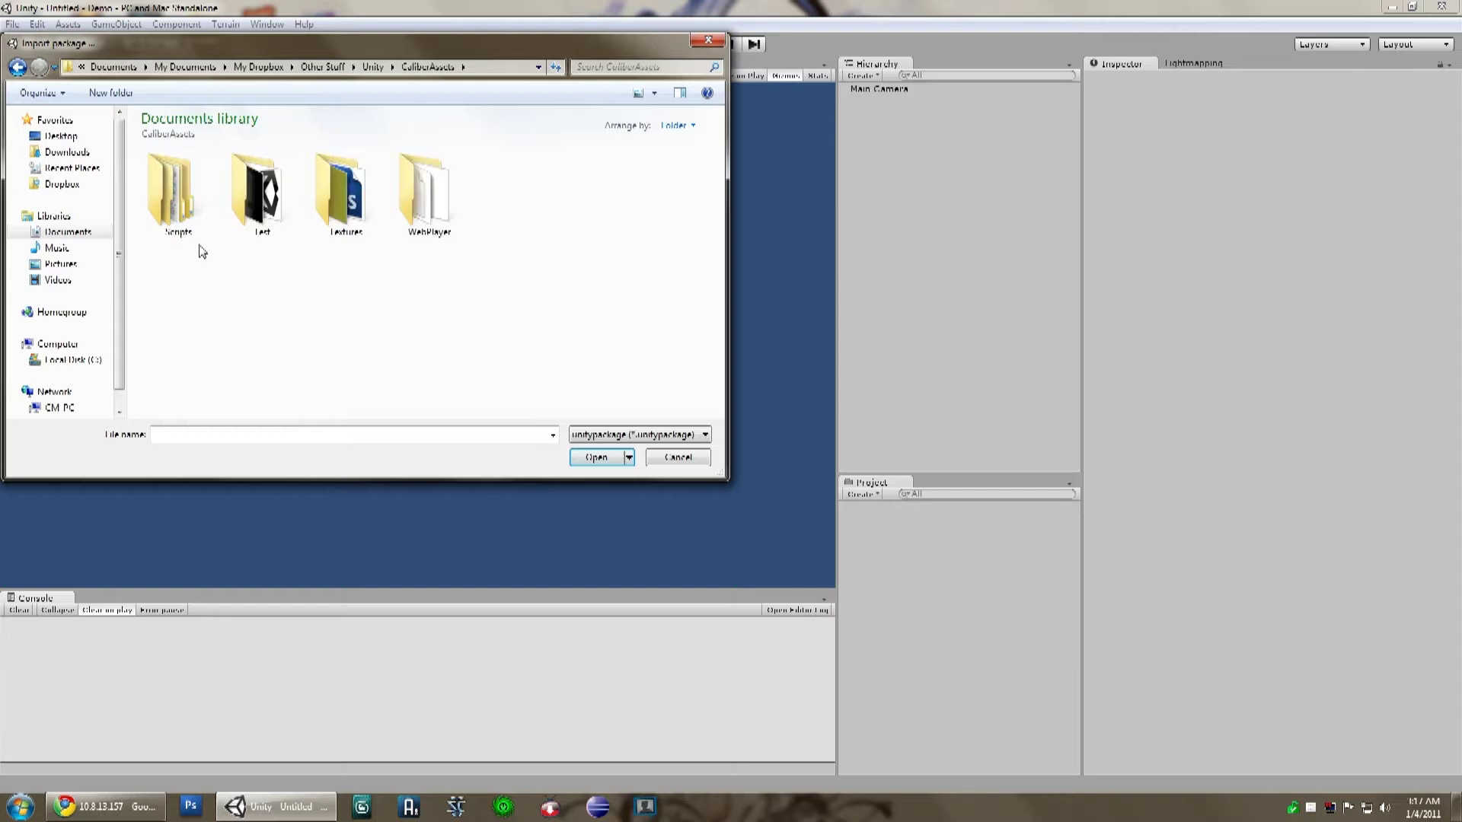
click(259, 218)
double_click(259, 218)
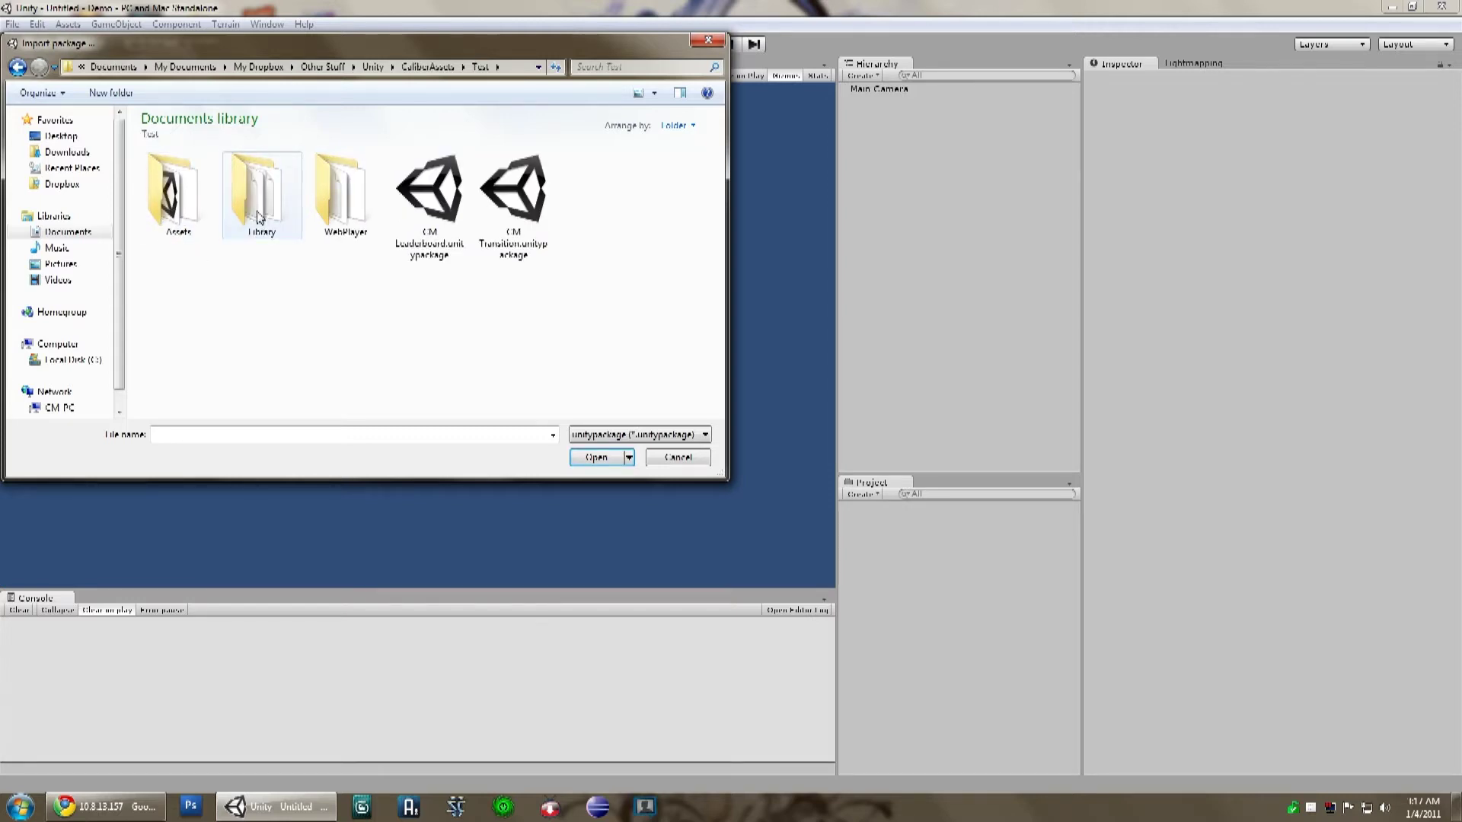
click(427, 257)
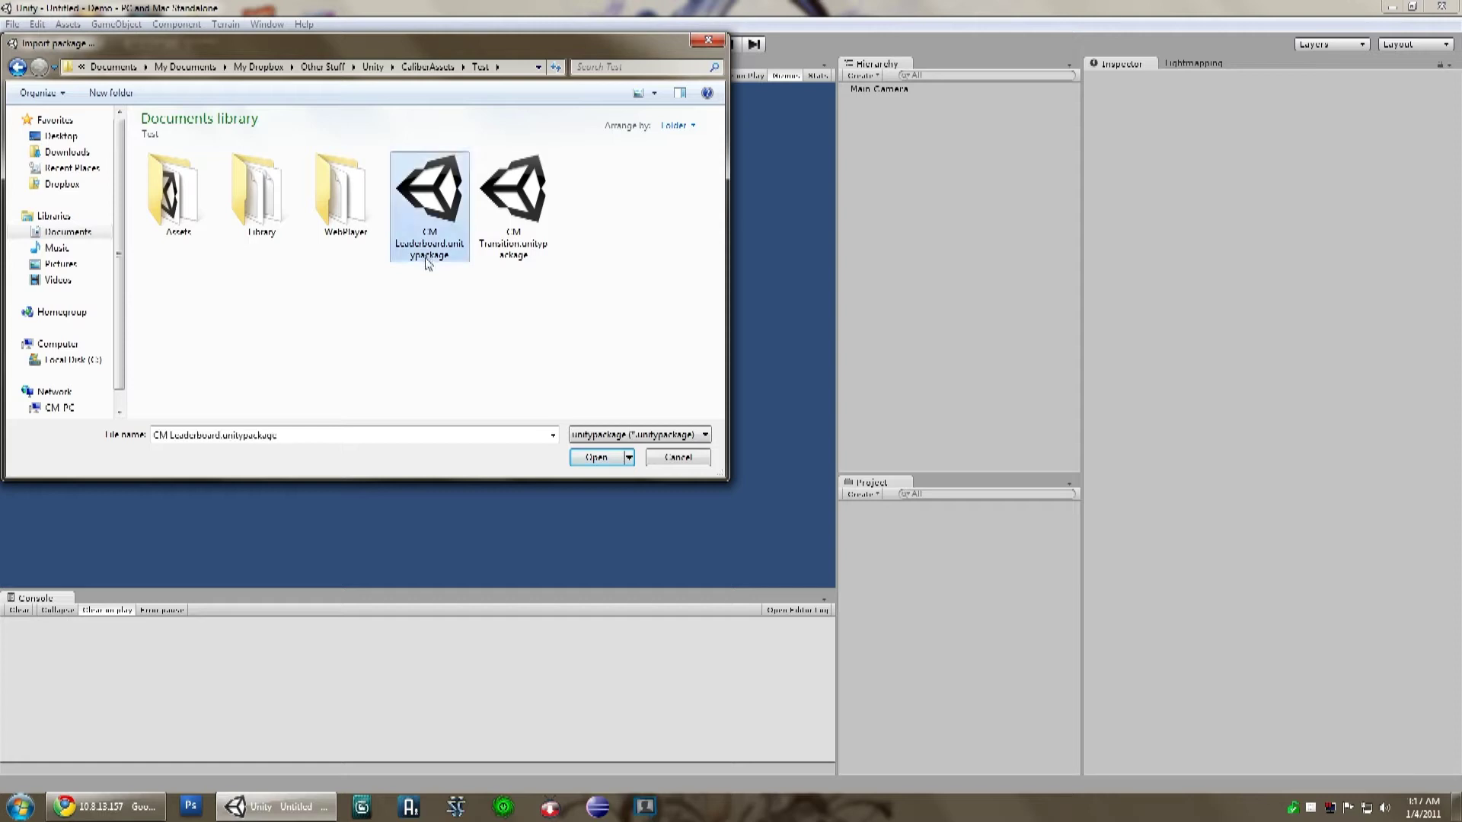
click(597, 459)
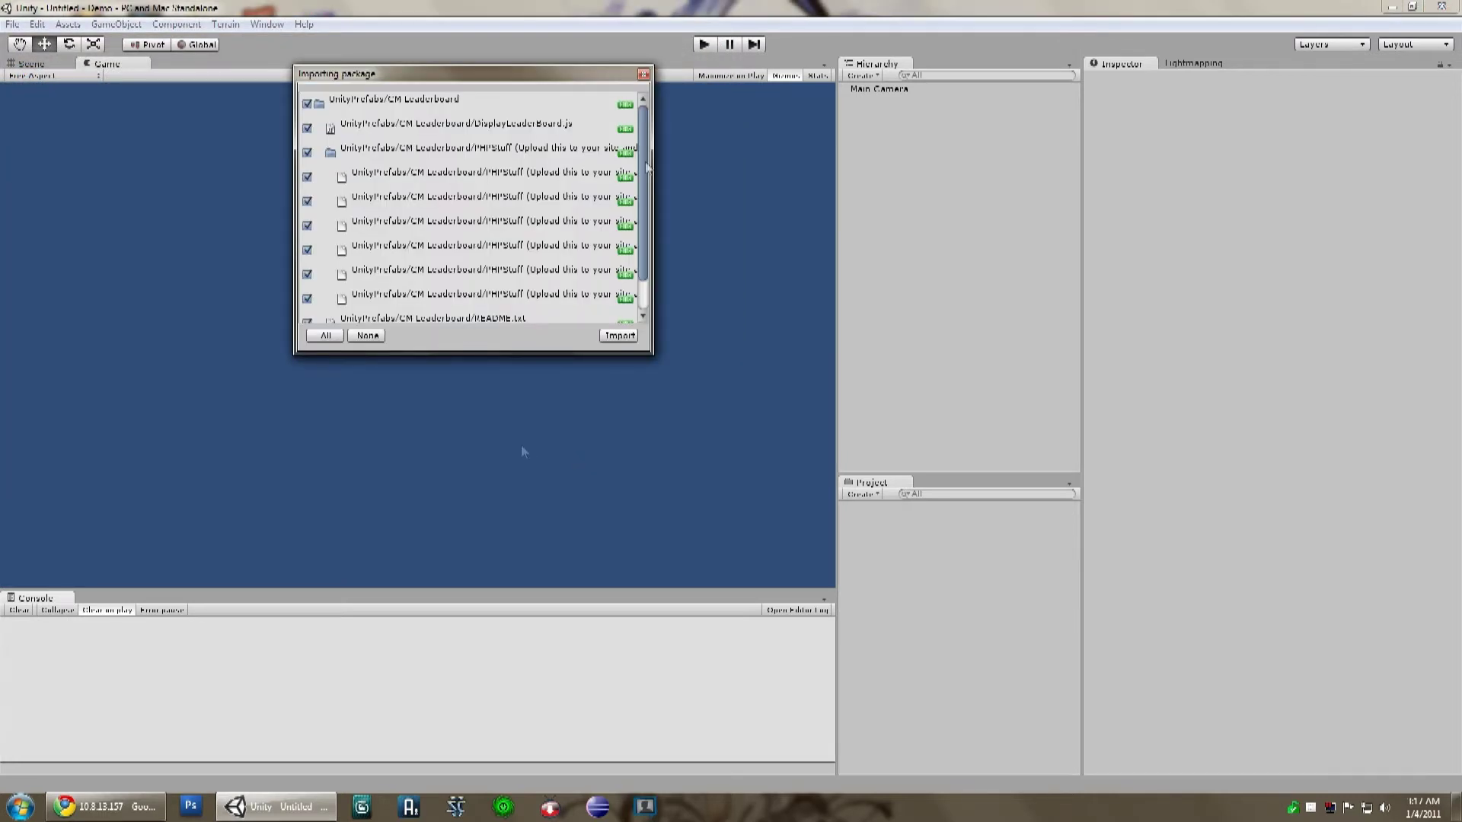
scroll(632, 266, down, 2)
click(616, 335)
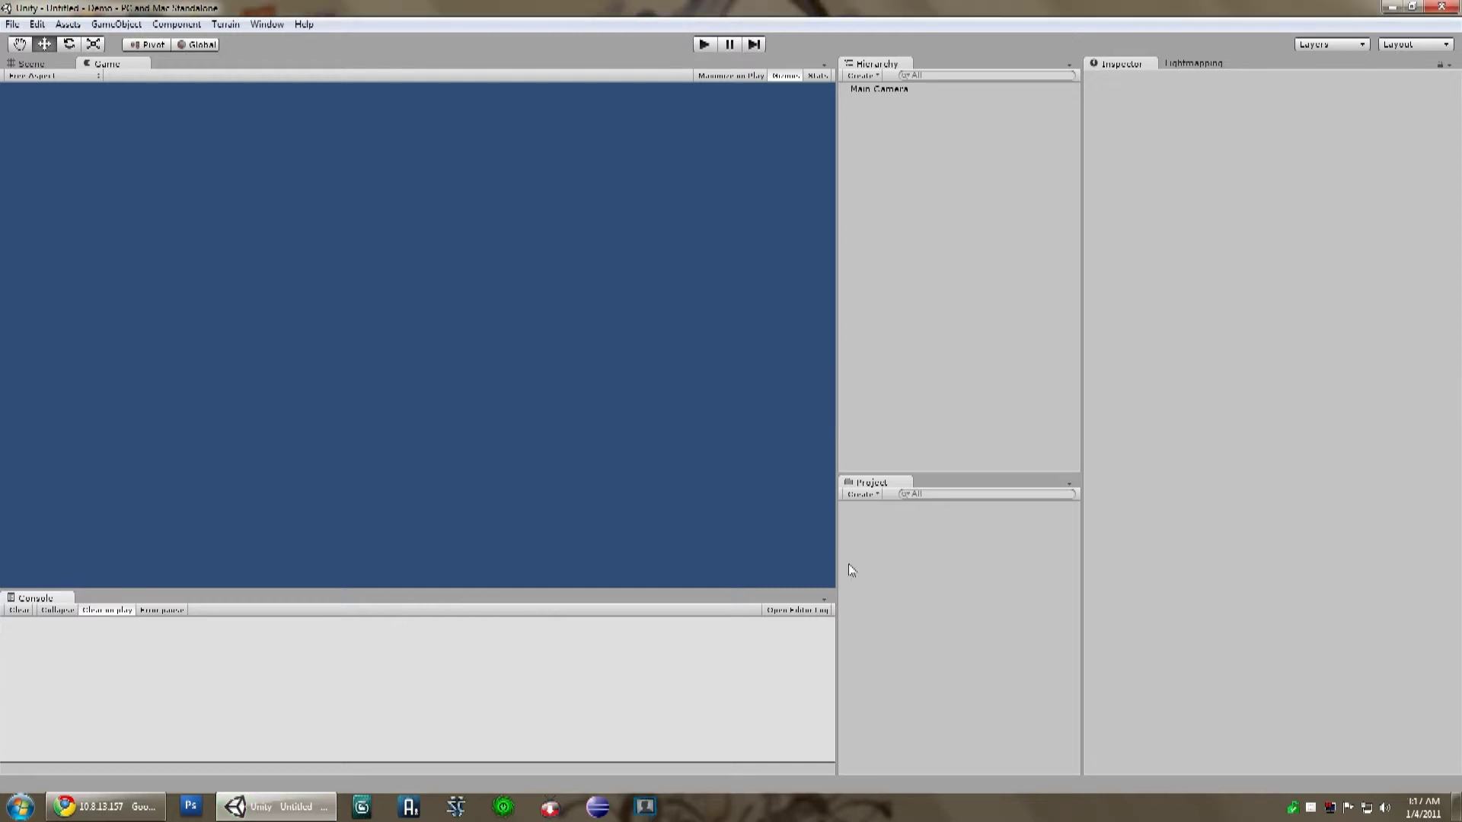
Step: Expand UnityPrefabs > CM Leaderboard, read the DisplayLeaderBoard and SubmitLeaderBoard scripts, then select Main Camera
click(845, 507)
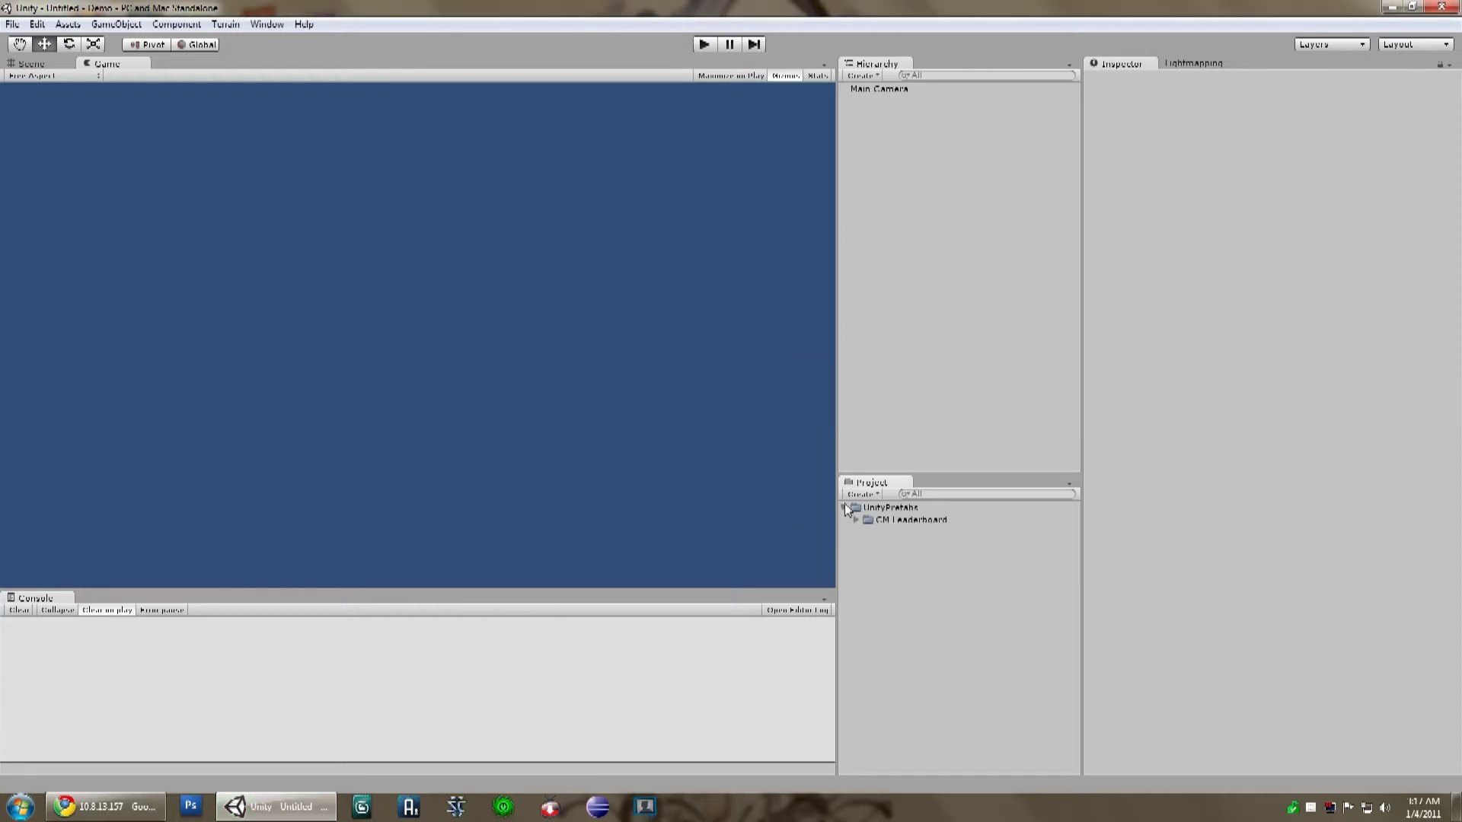
click(856, 520)
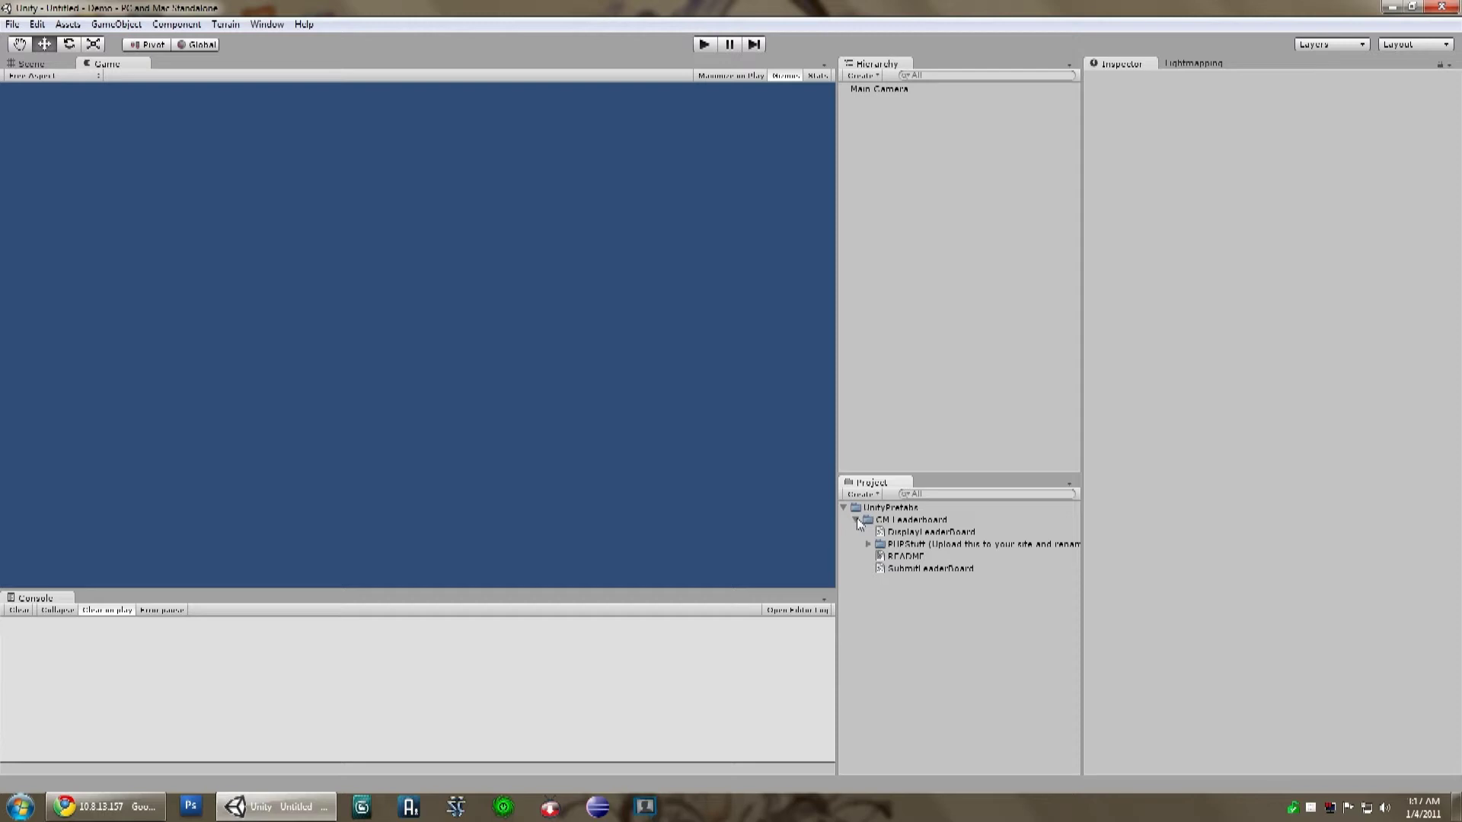
click(917, 533)
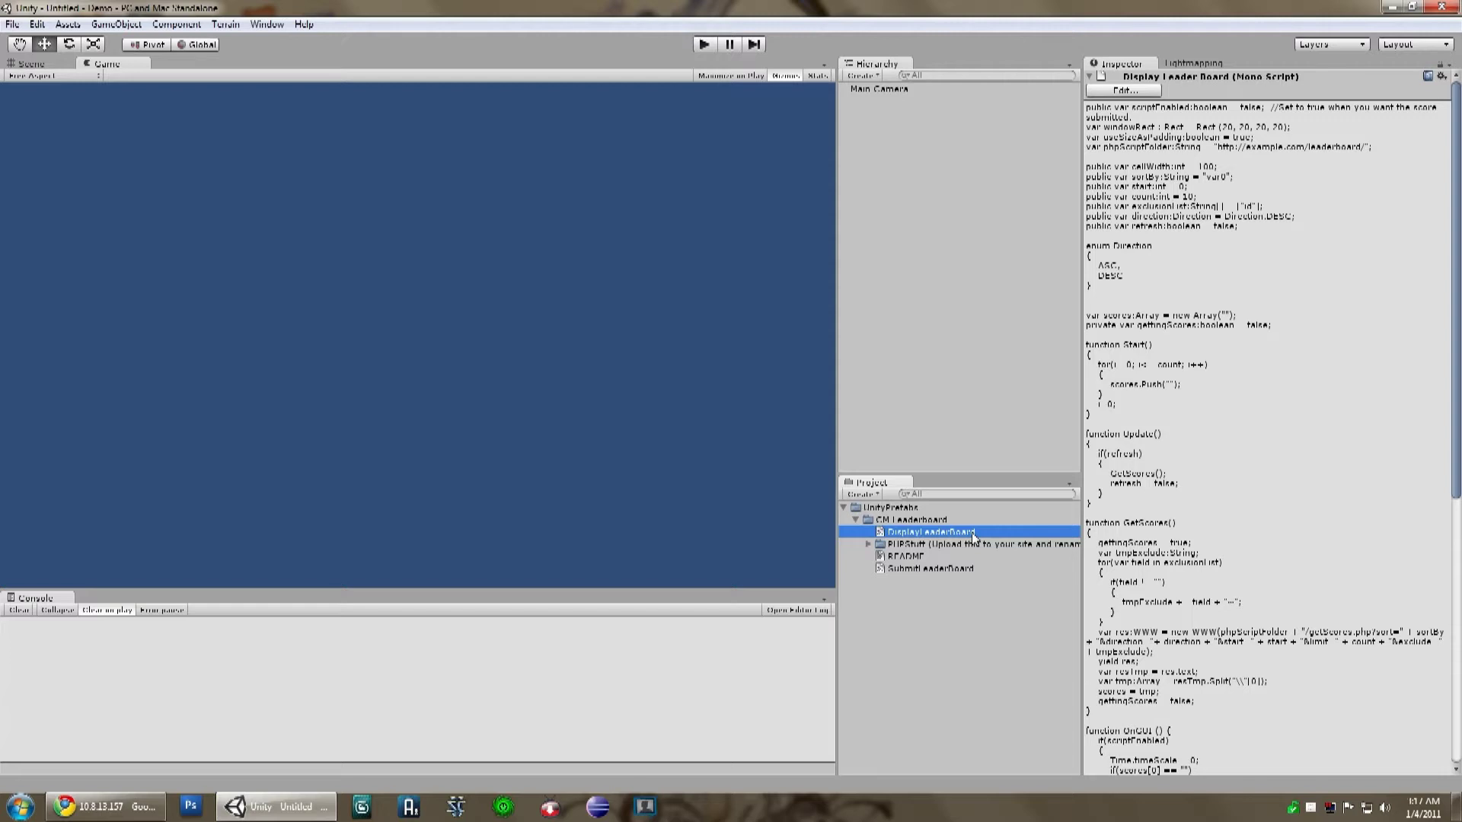
click(938, 568)
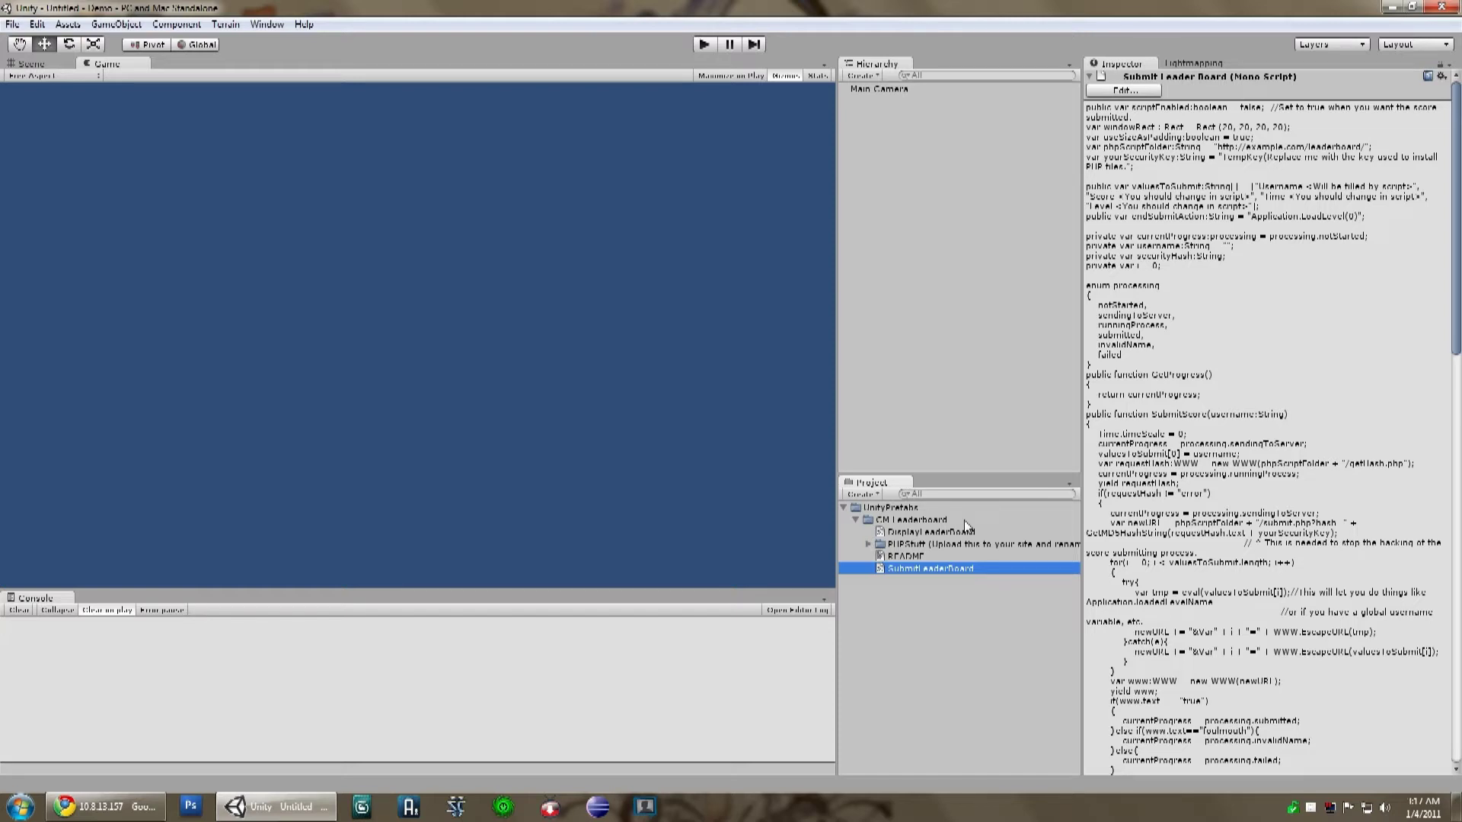
click(961, 88)
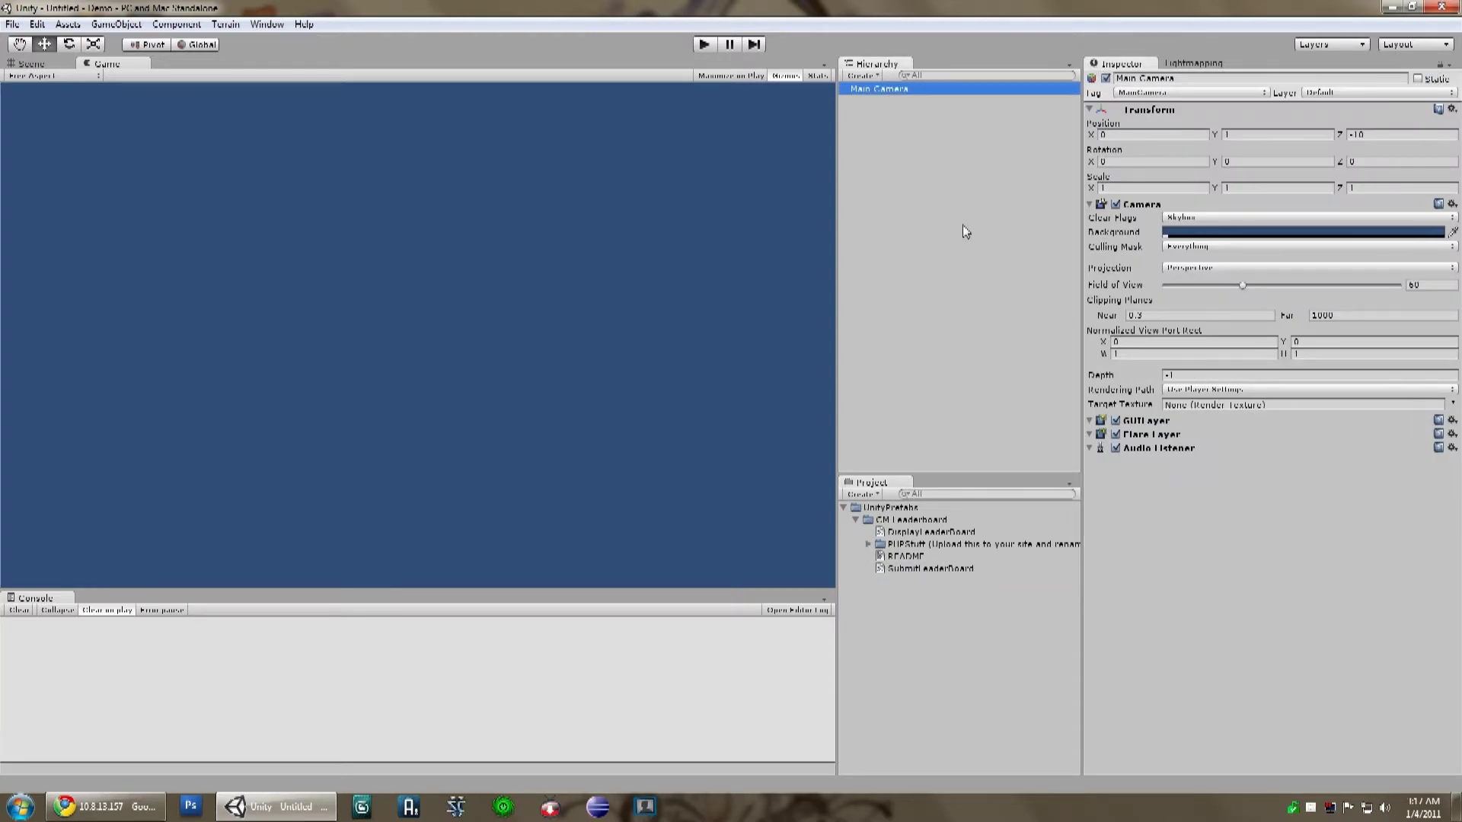
Step: Attach DisplayLeaderBoard and SubmitLeaderBoard to Main Camera and visit the Php Script Folder and security key fields
drag(930, 532, 1199, 542)
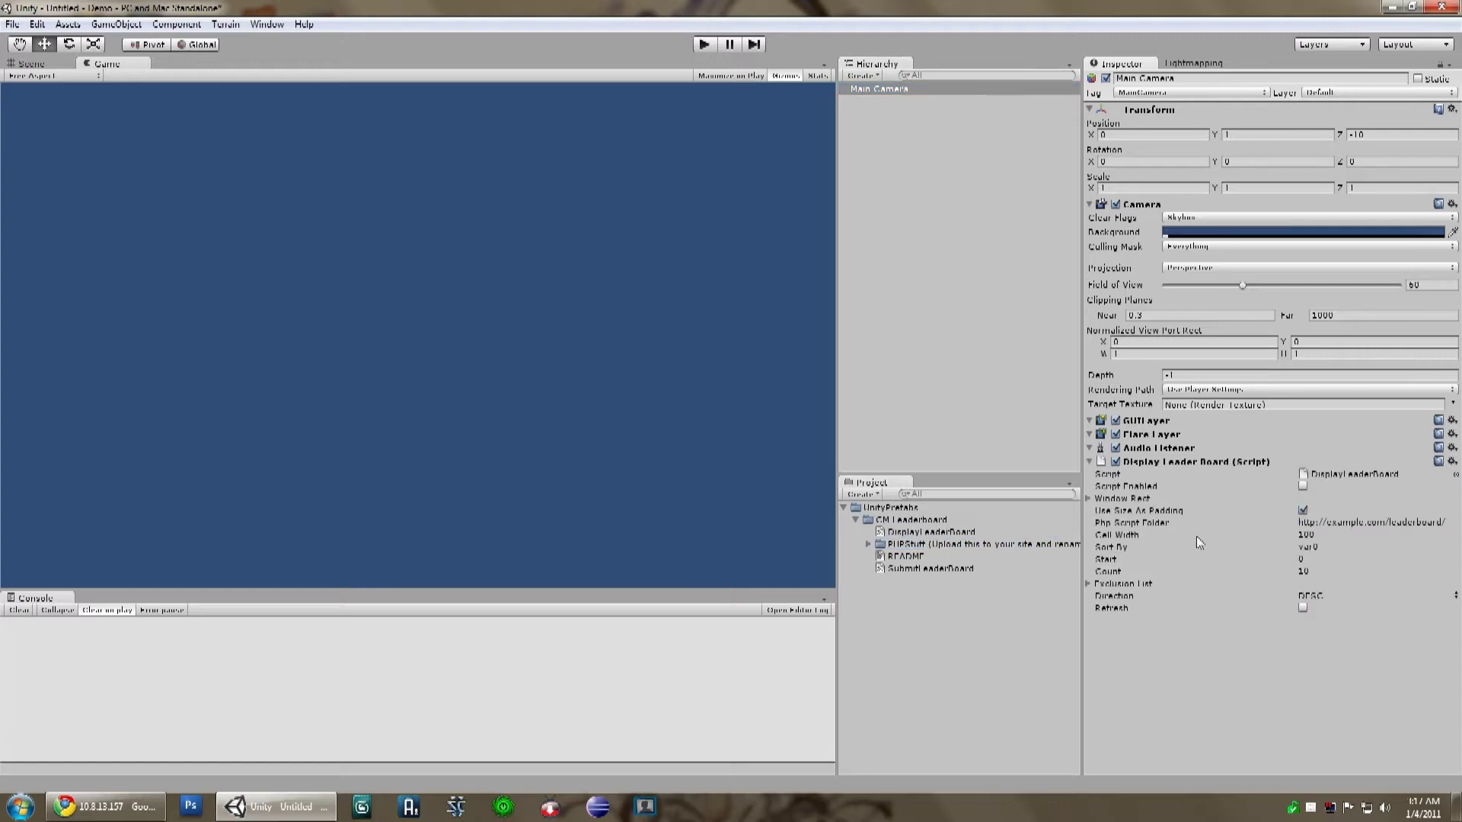
drag(943, 568, 1247, 691)
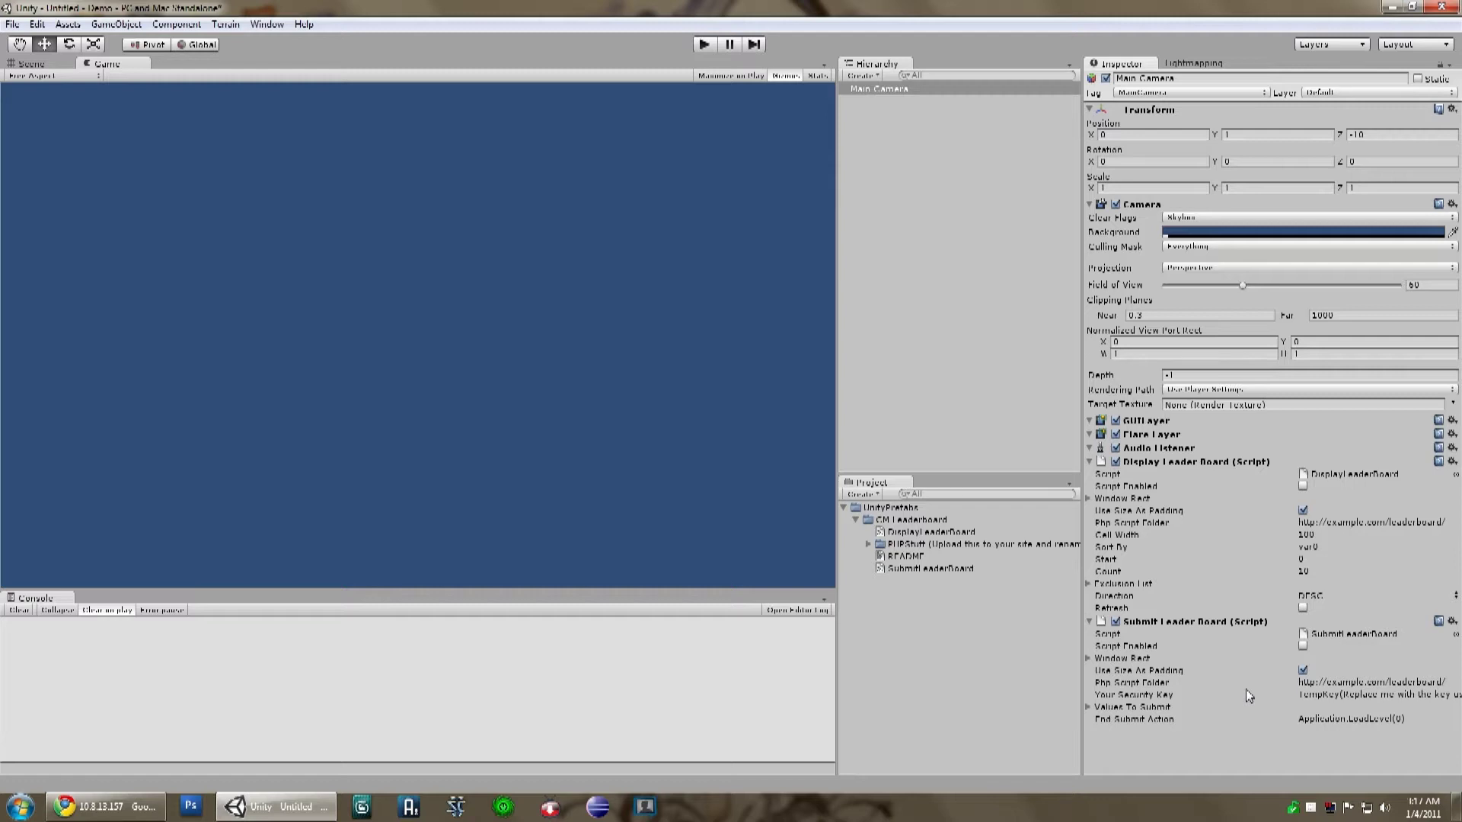
click(1245, 688)
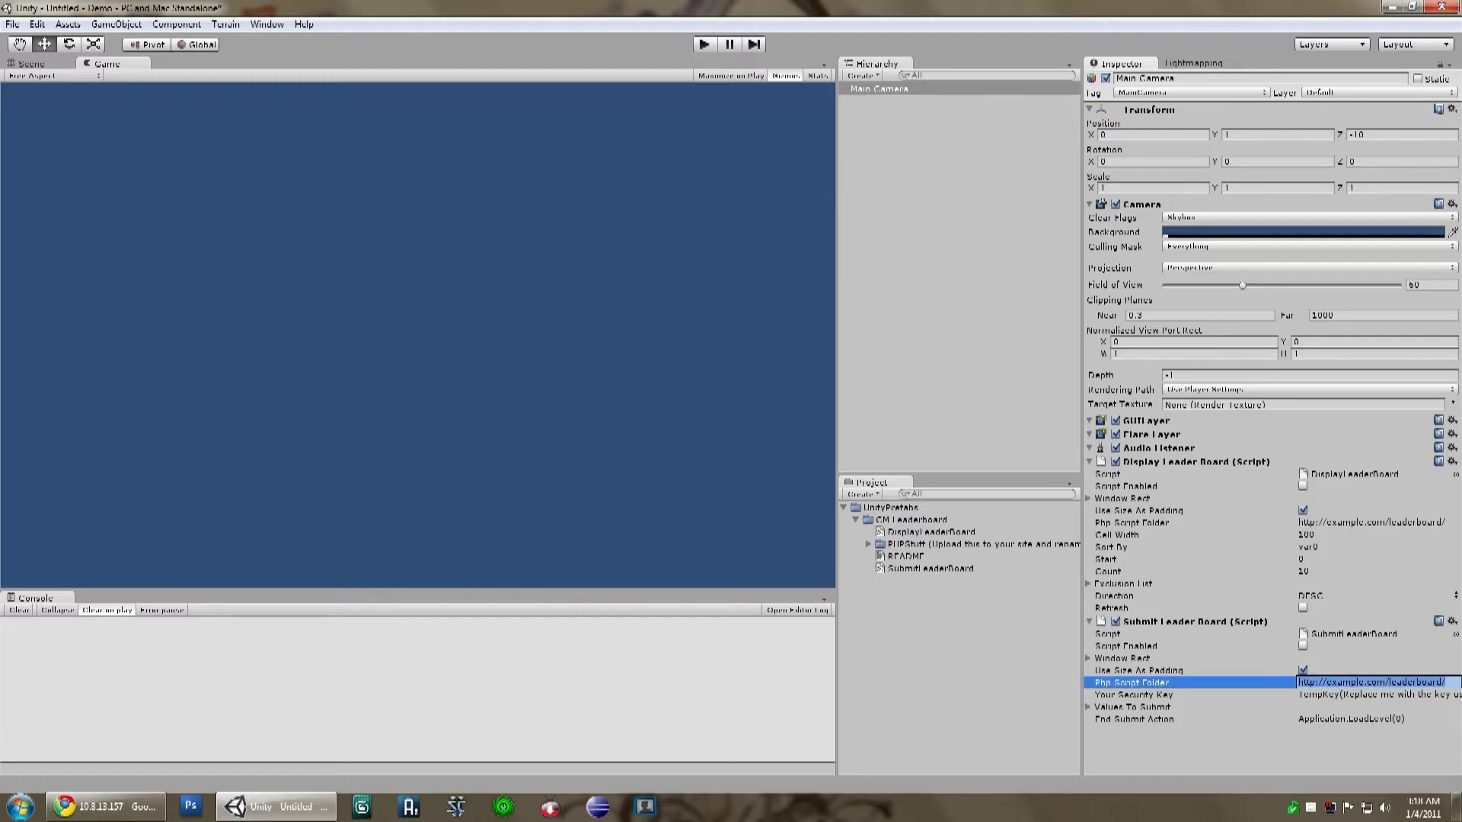
key(Tab)
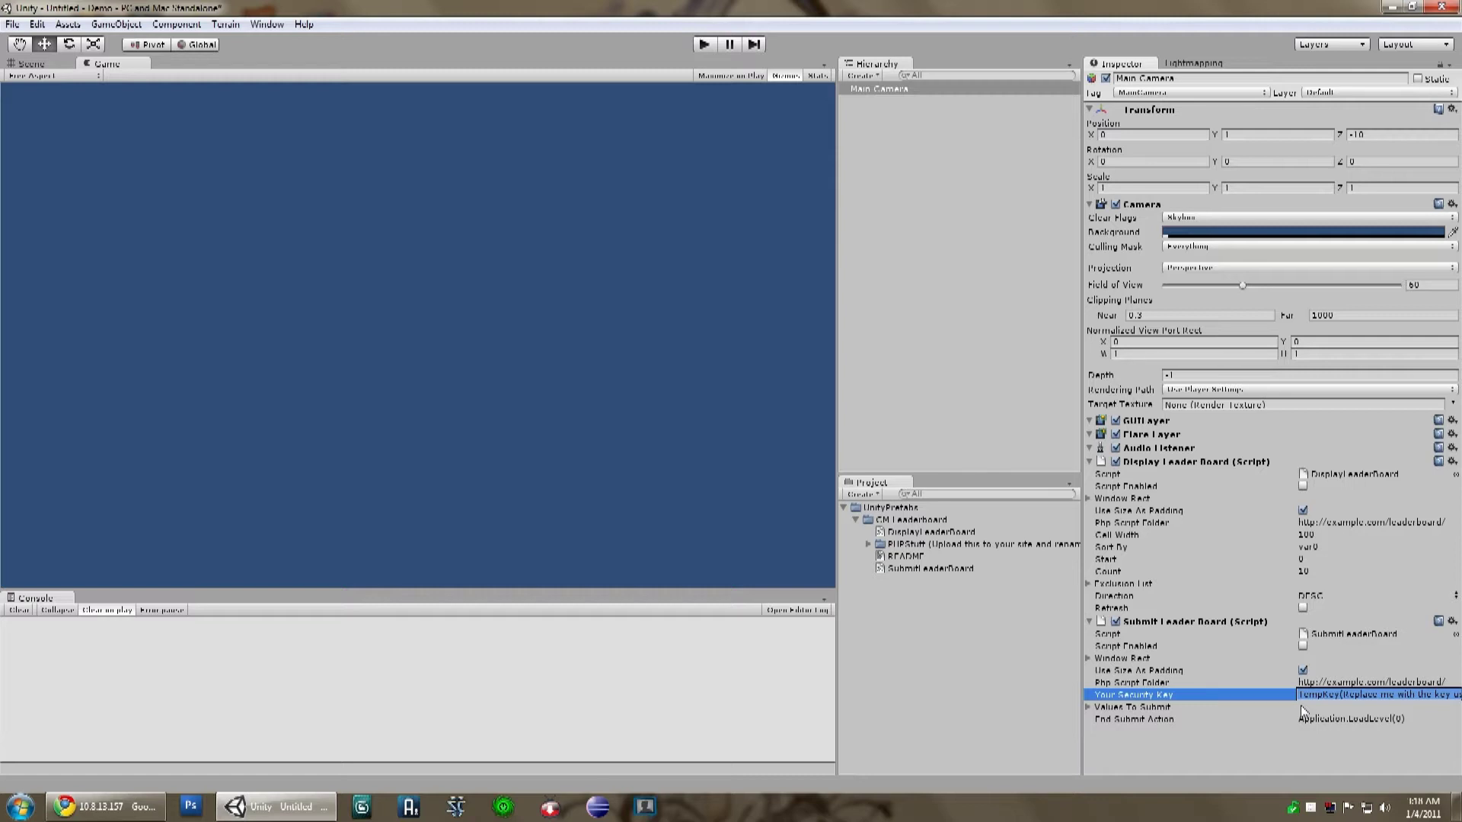
click(106, 806)
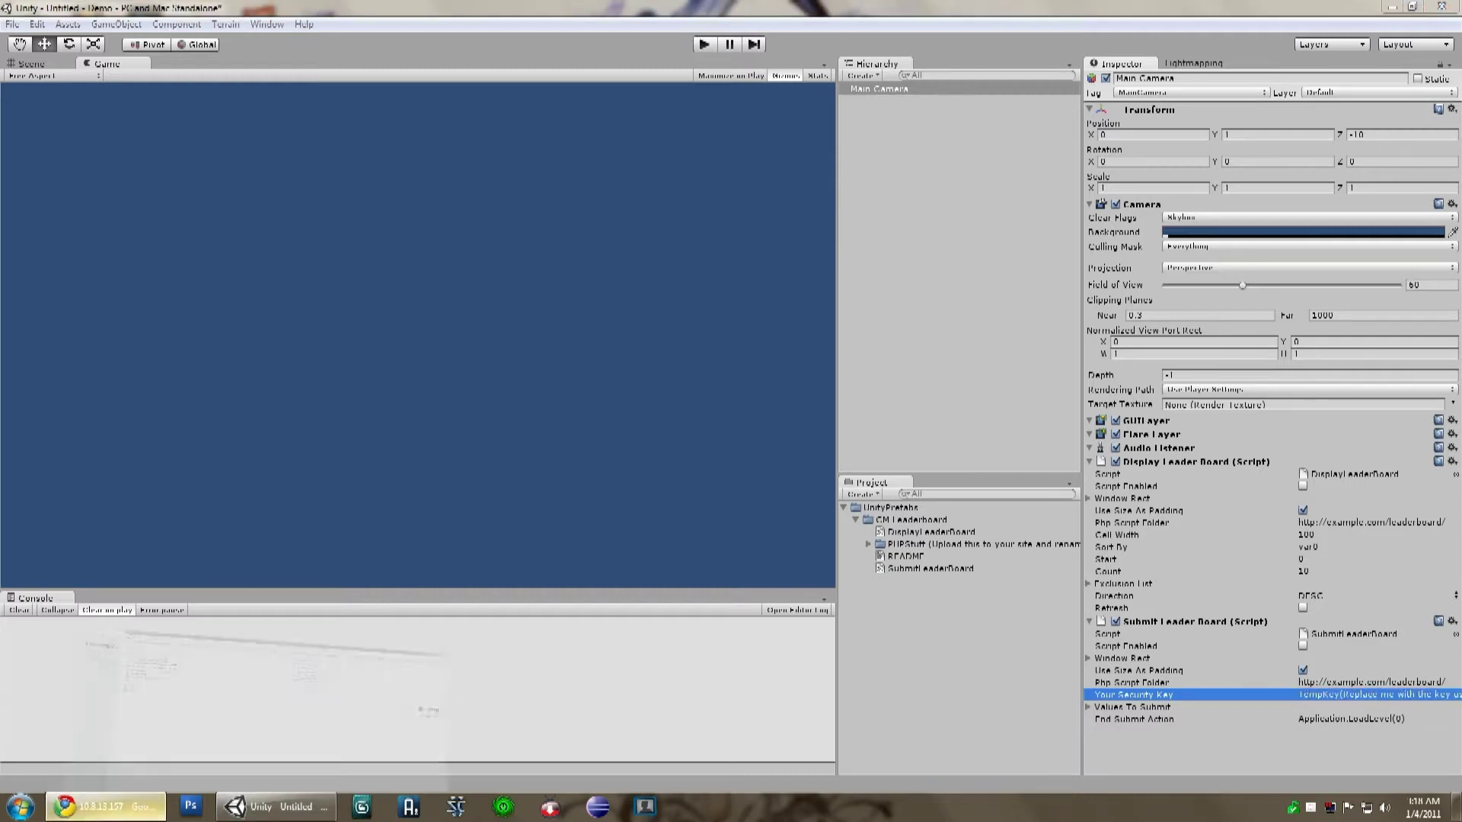
Step: Log back in to phpMyAdmin and open the empty unity3d database
click(39, 120)
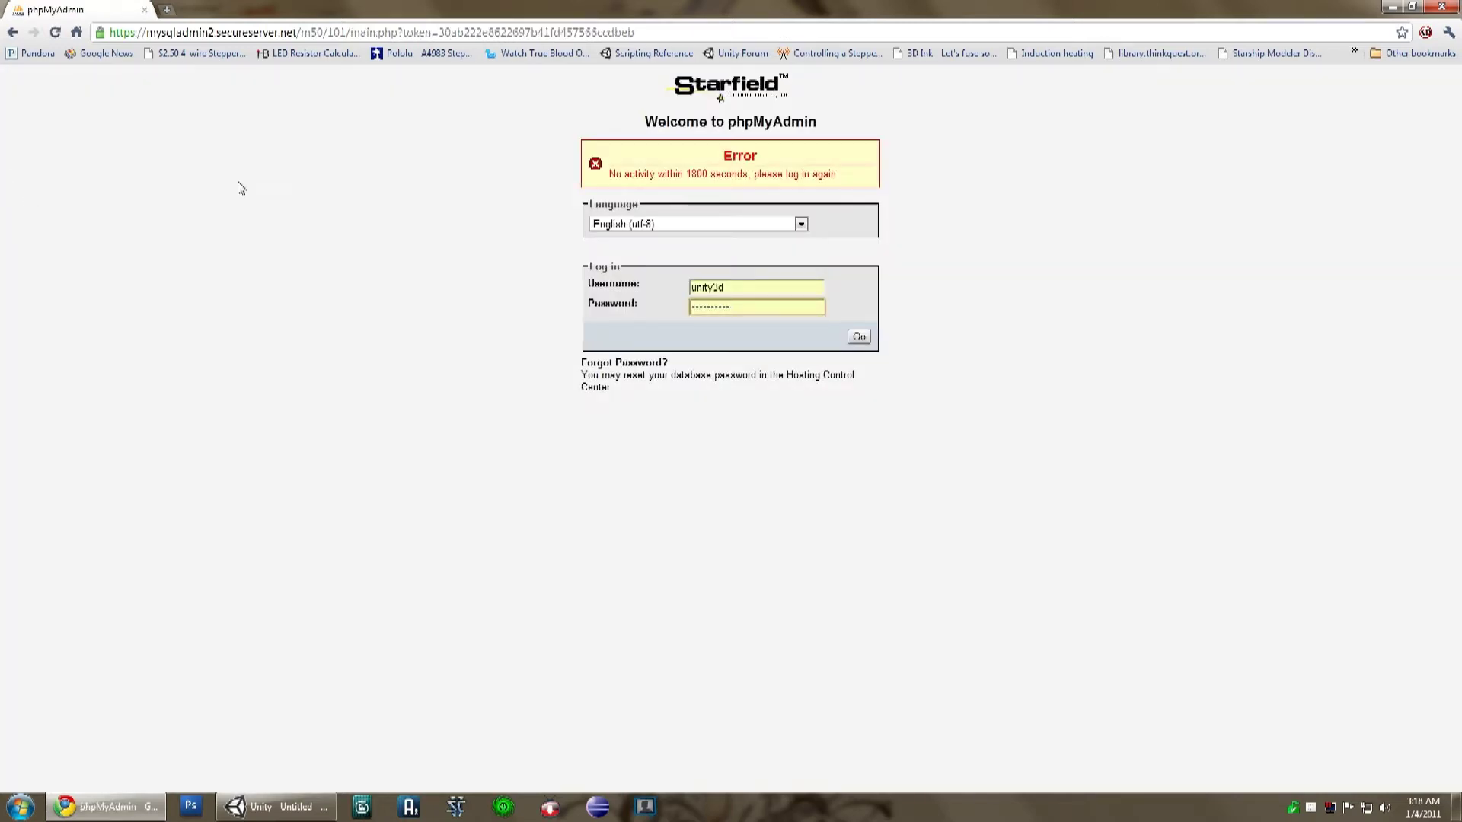
click(858, 336)
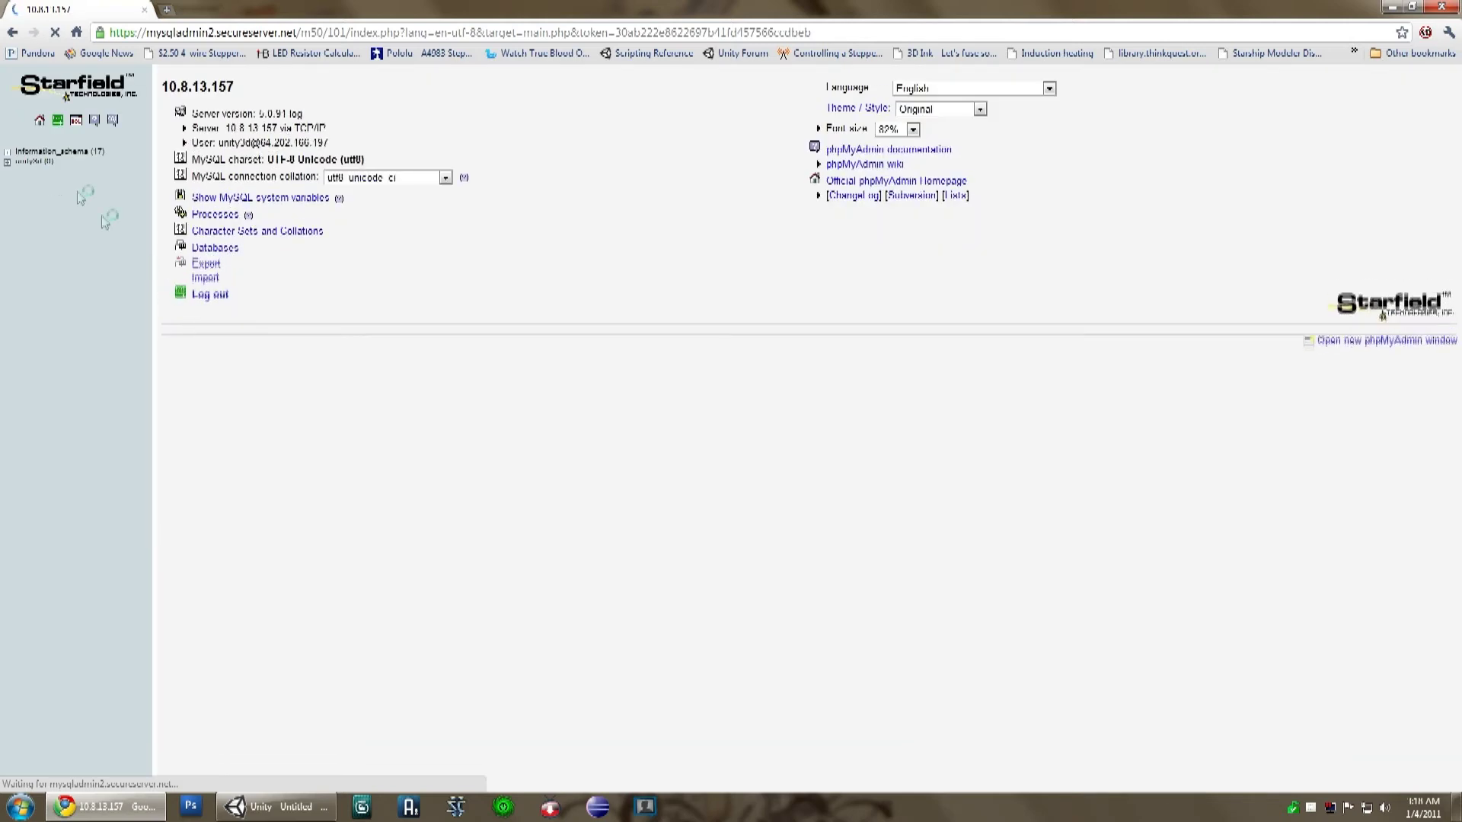
click(15, 165)
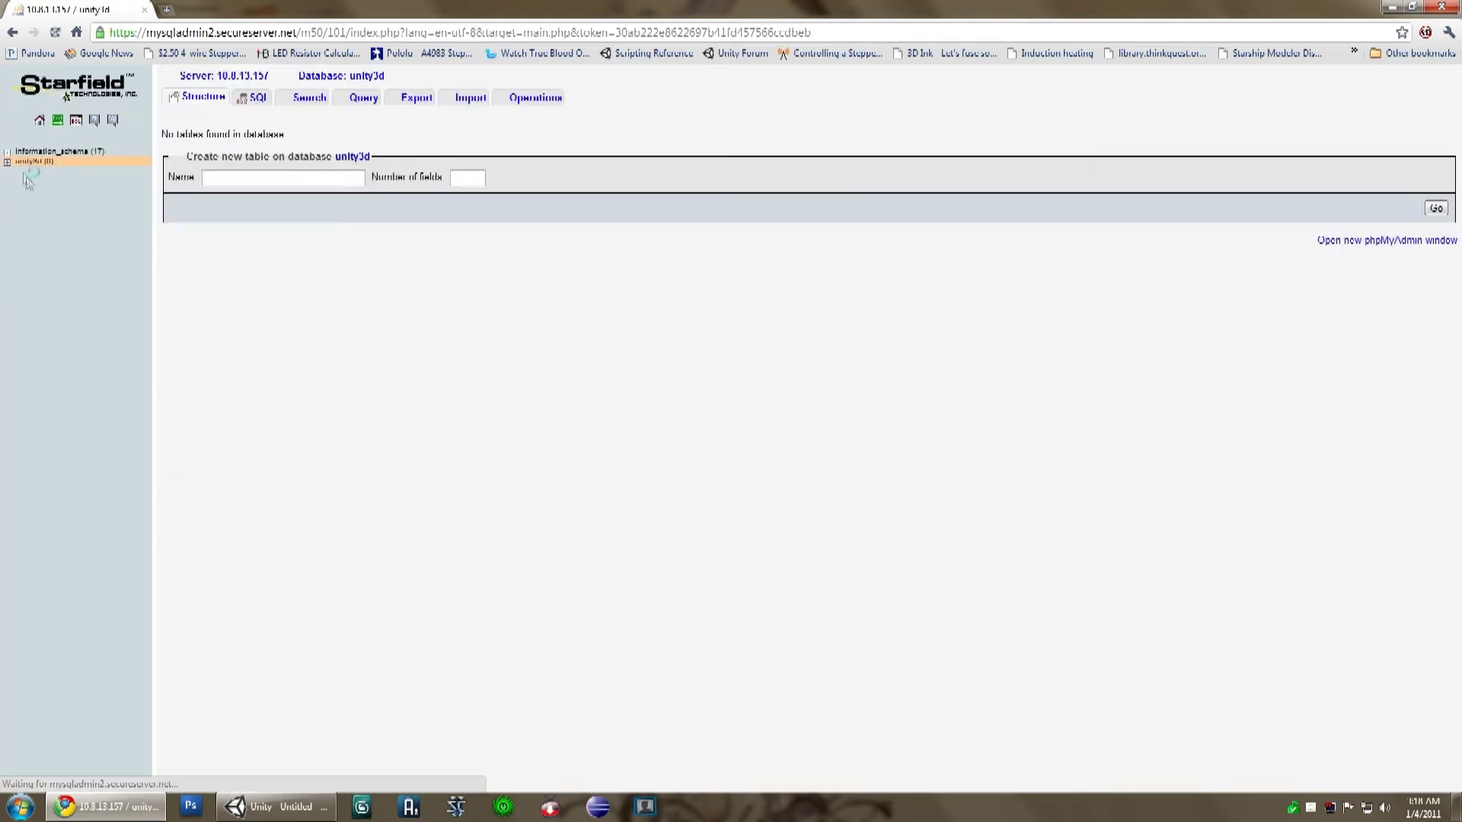
Step: Open a new blank Chrome tab and launch FileZilla from the Start menu
click(164, 13)
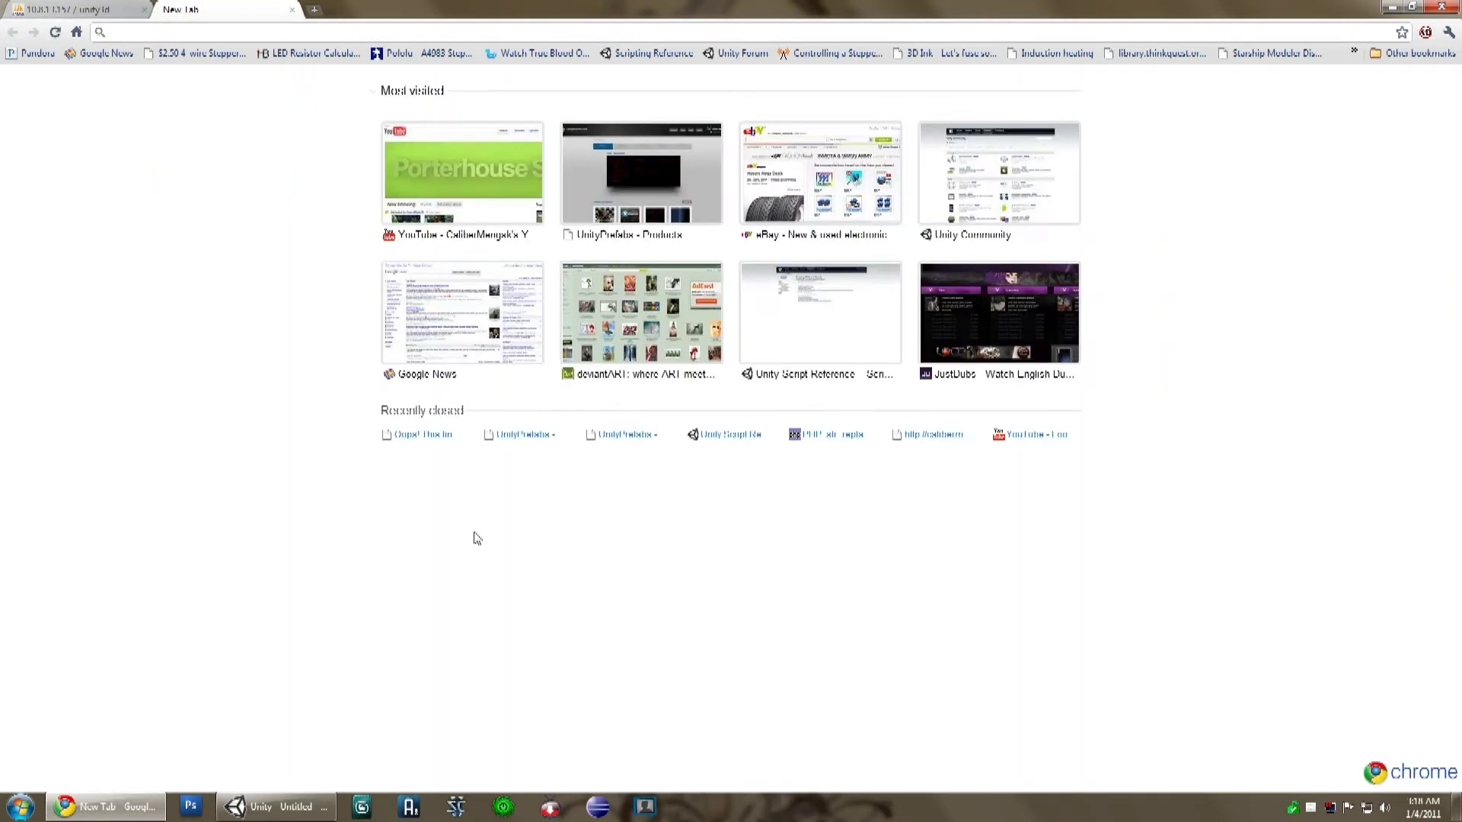
click(17, 805)
click(78, 548)
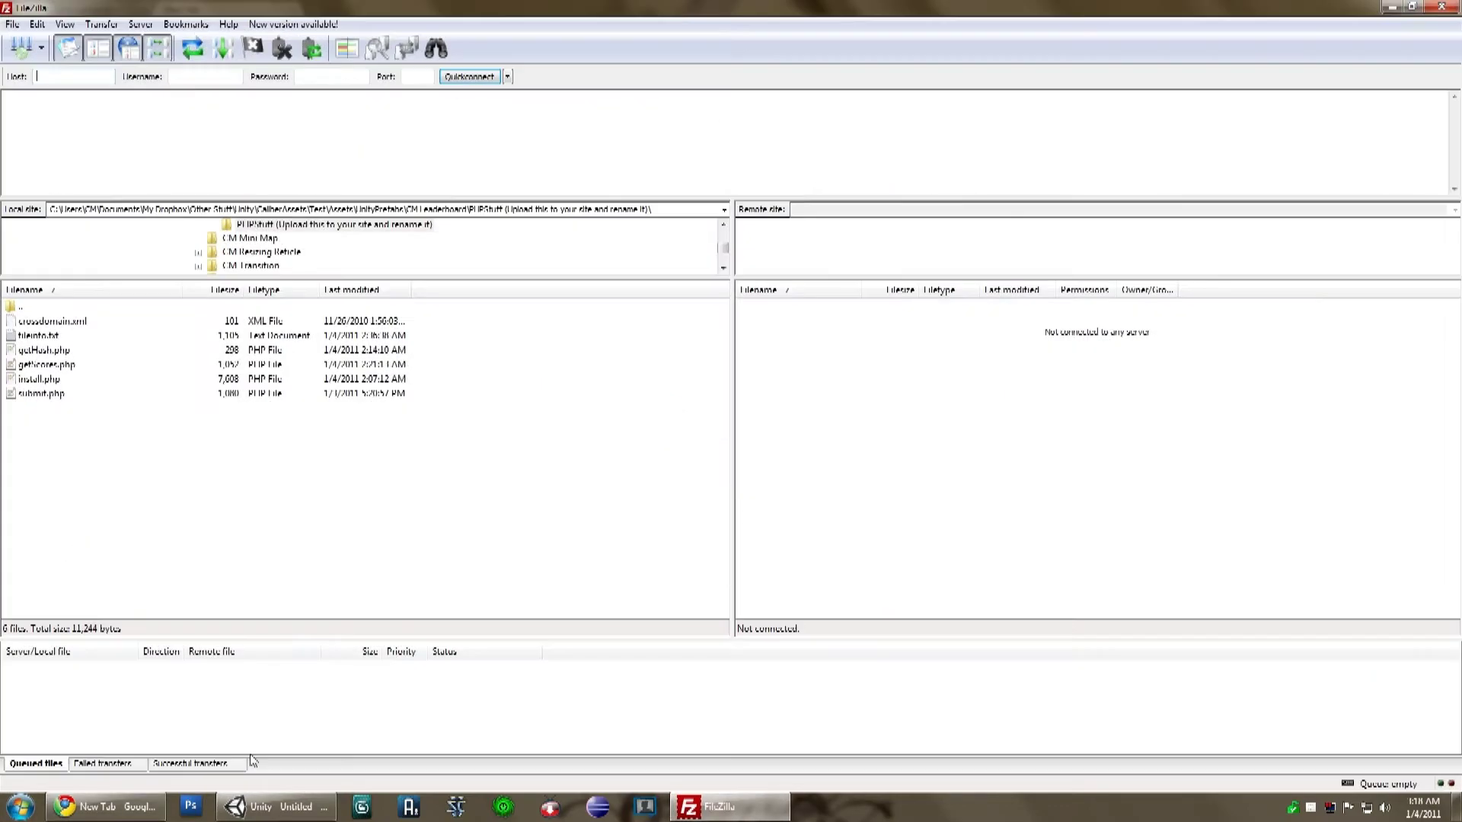
Step: In Unity, expand PHPStuff and select getHash through submit before returning to FileZilla
click(263, 805)
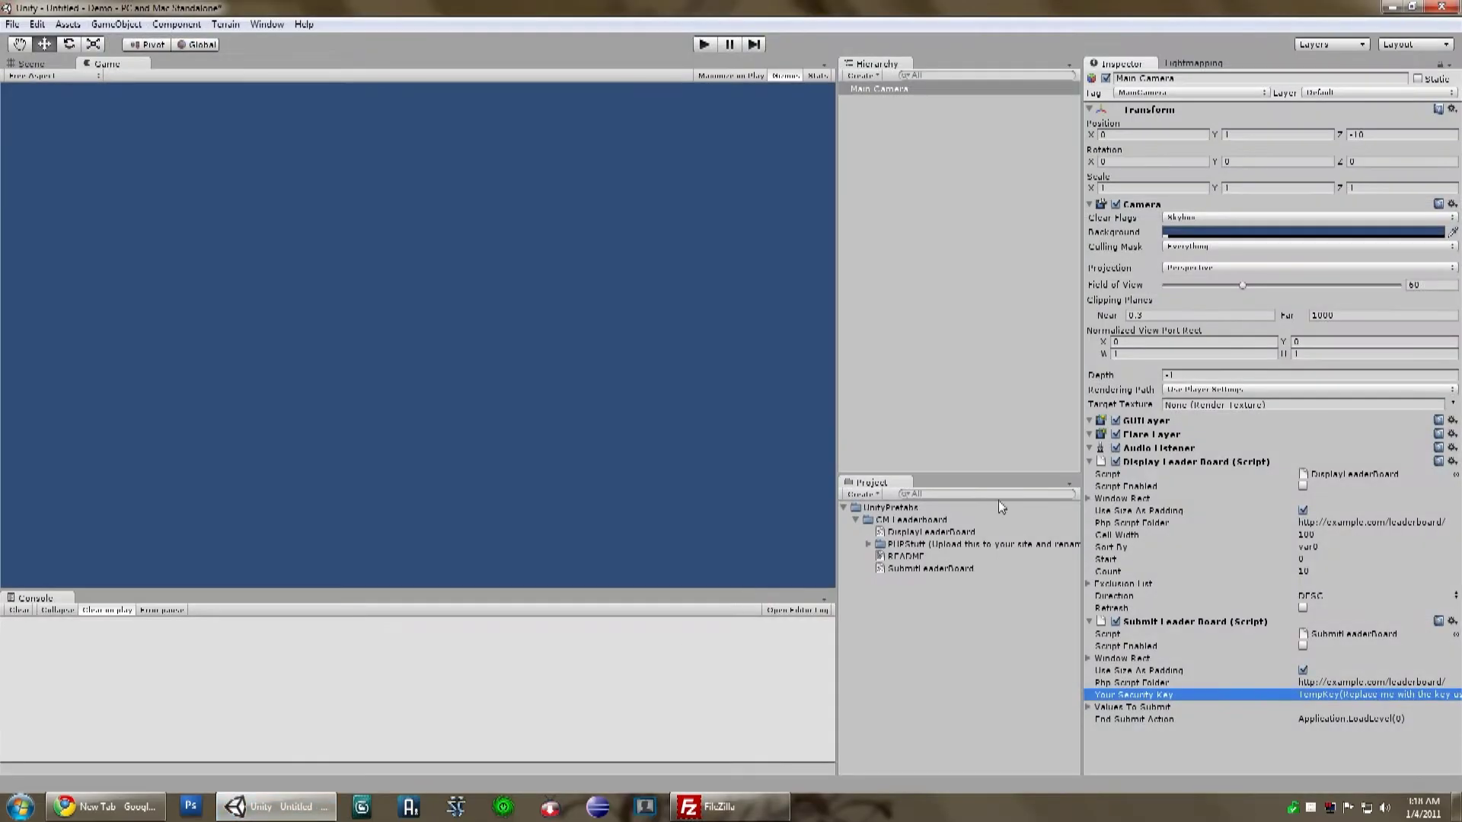
click(868, 544)
click(917, 580)
shift+click(916, 617)
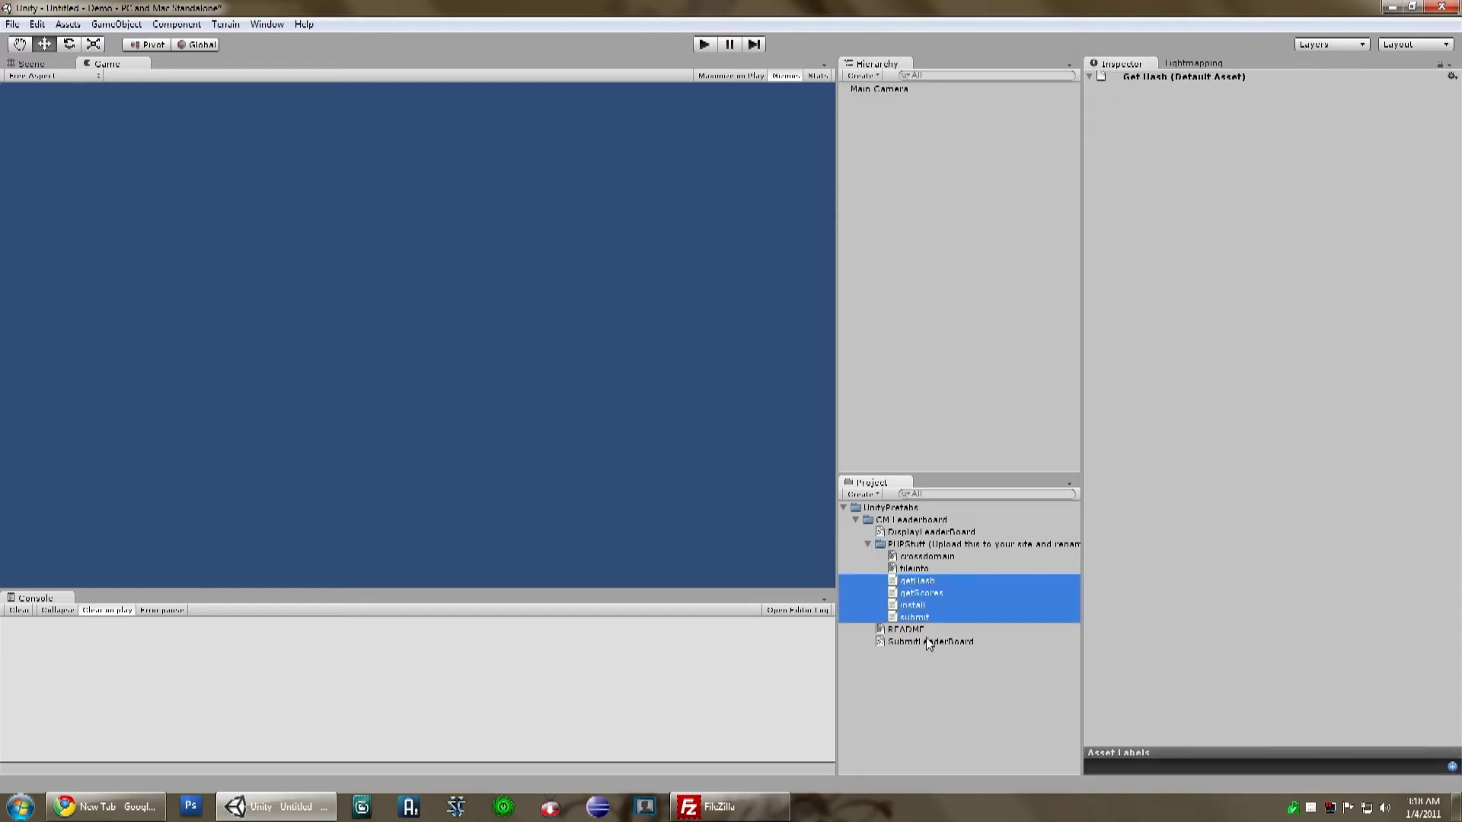
click(729, 810)
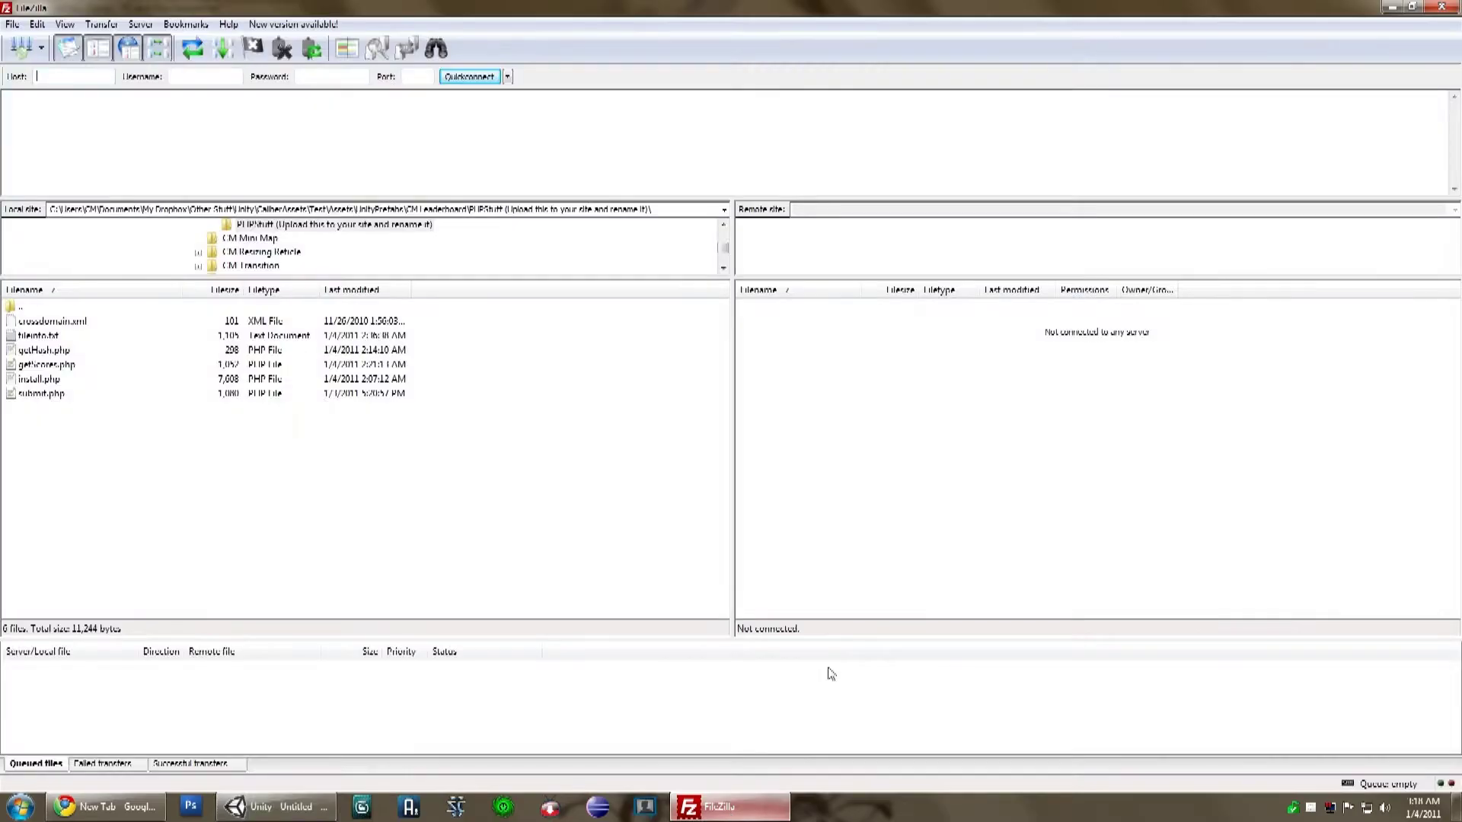
Step: Connect FileZilla to the web server using the main Site Manager entry
click(22, 48)
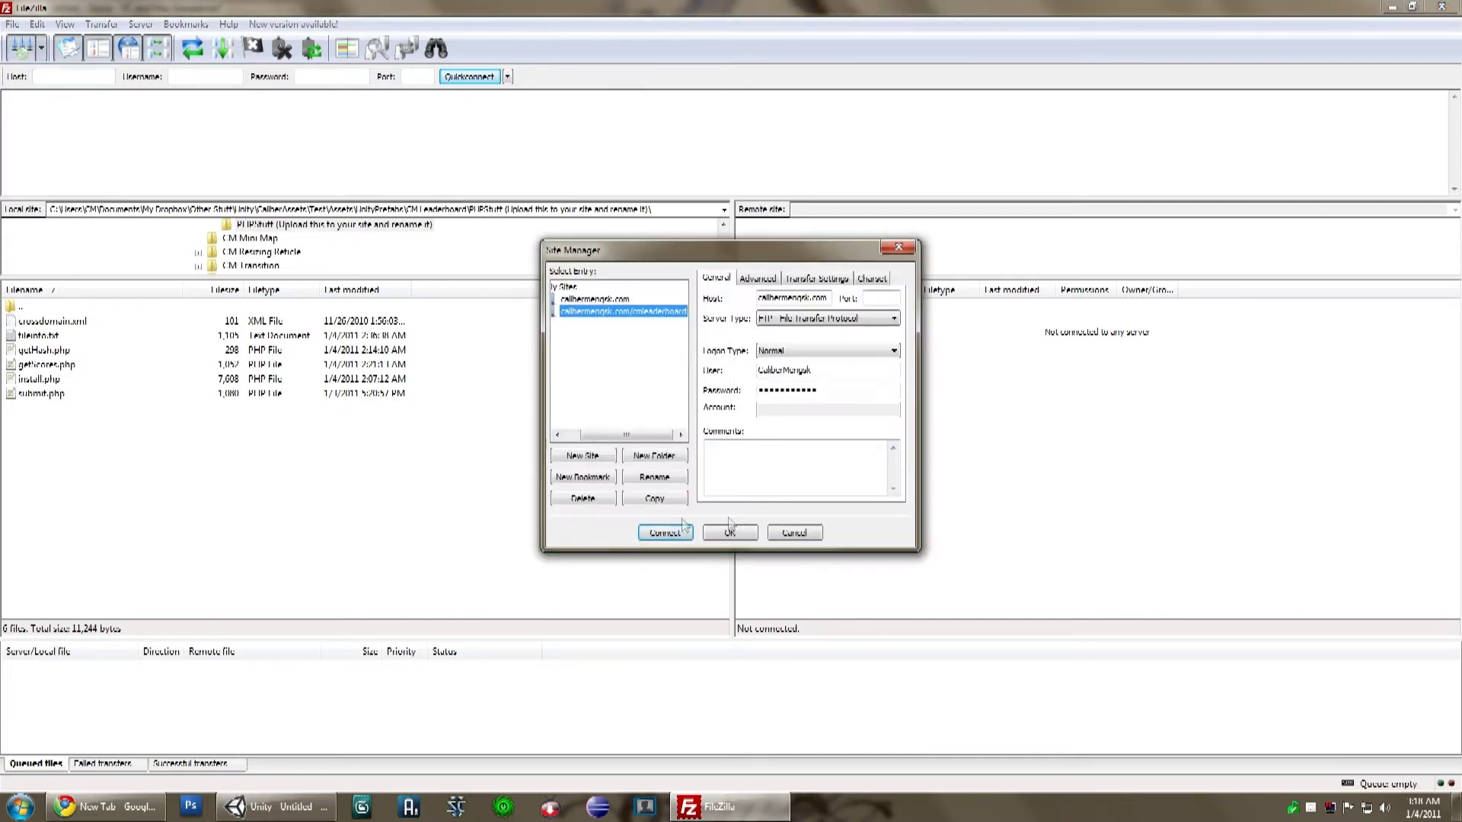
click(599, 301)
click(662, 534)
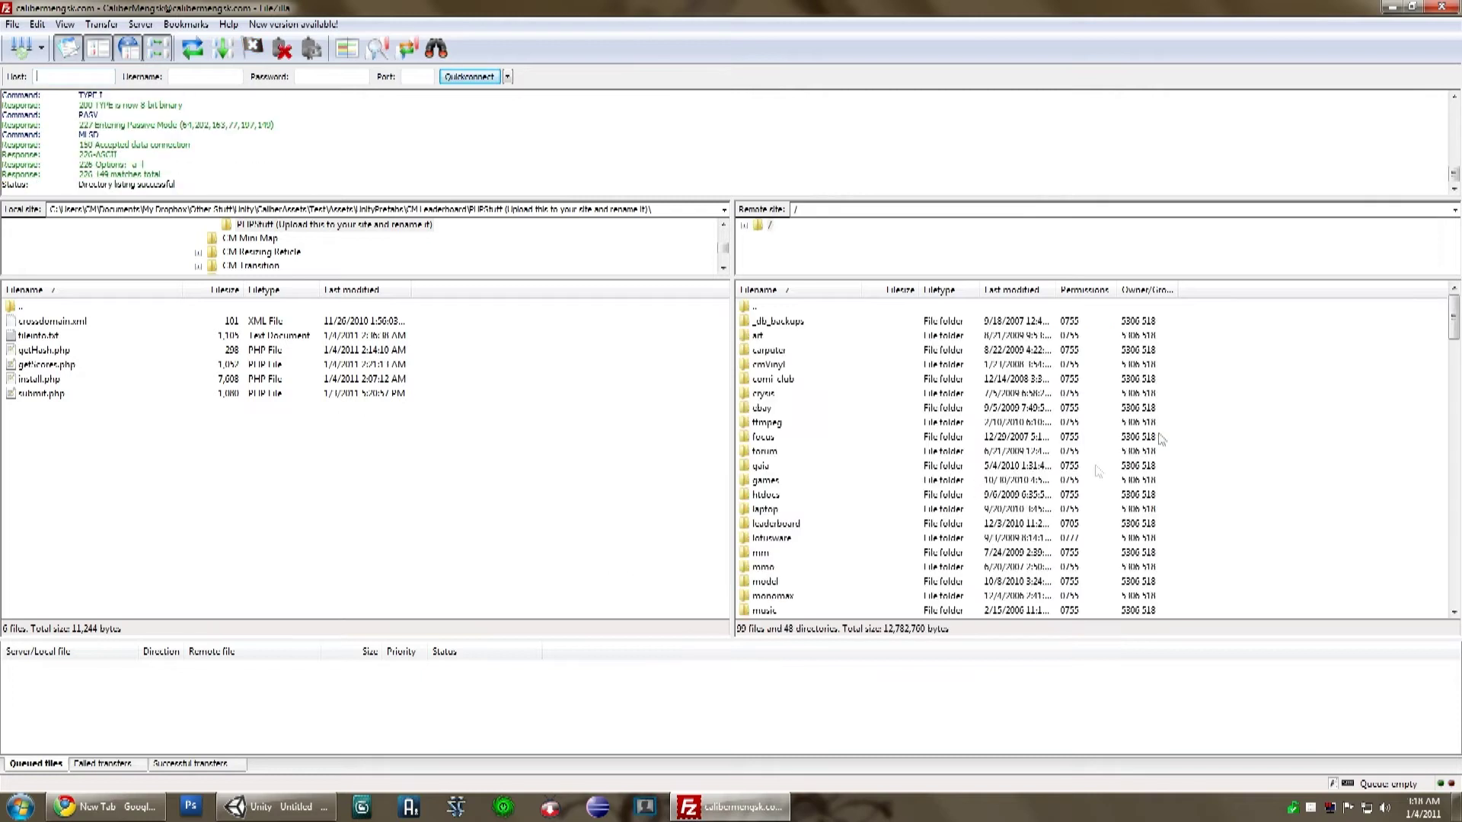
Step: Create and open a 'cmleaderboard' folder on the server, then restore Unity to a smaller window
right_click(1250, 392)
click(1283, 457)
text(cmleaderboard)
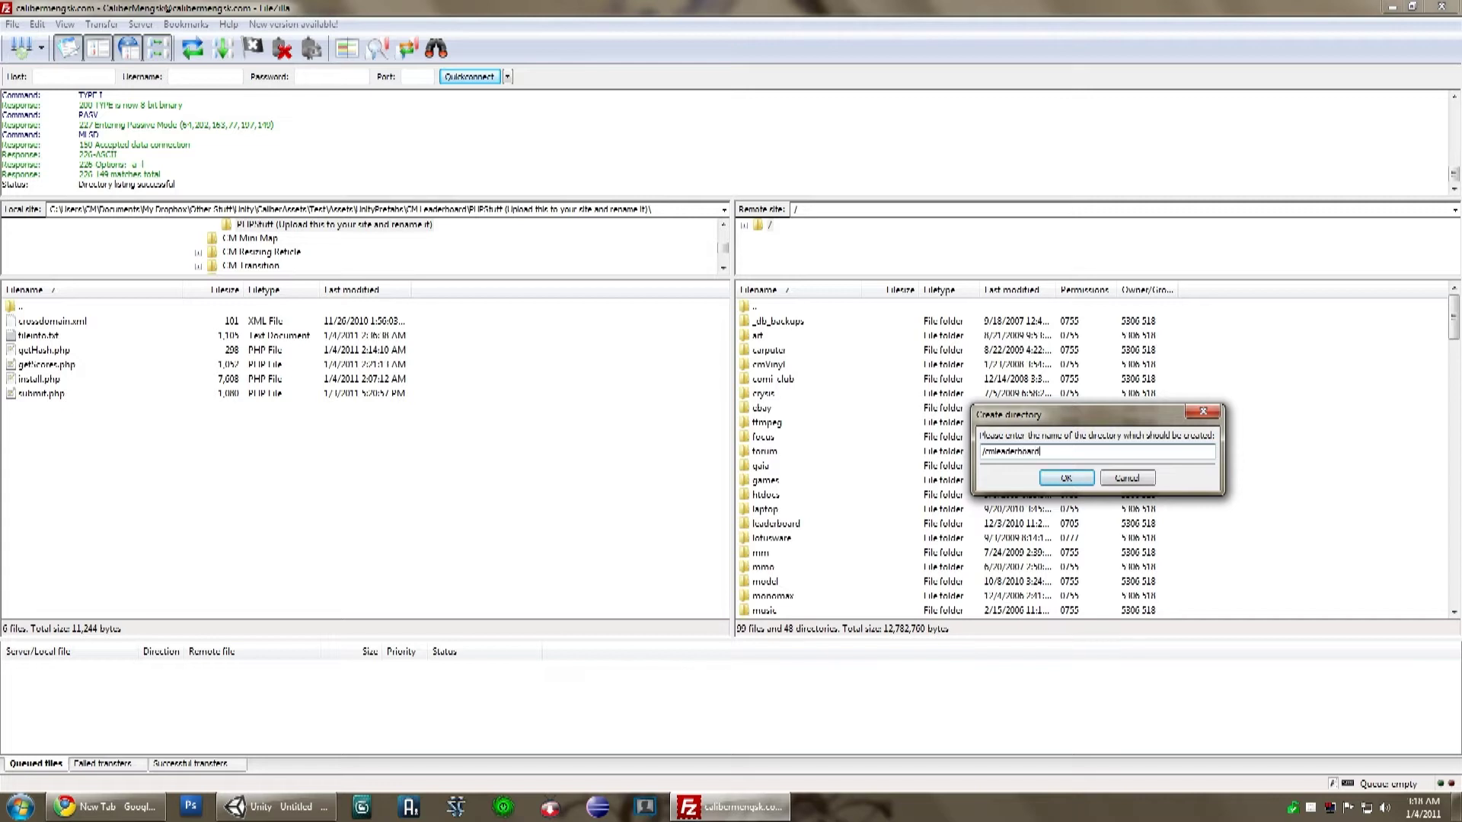
key(Return)
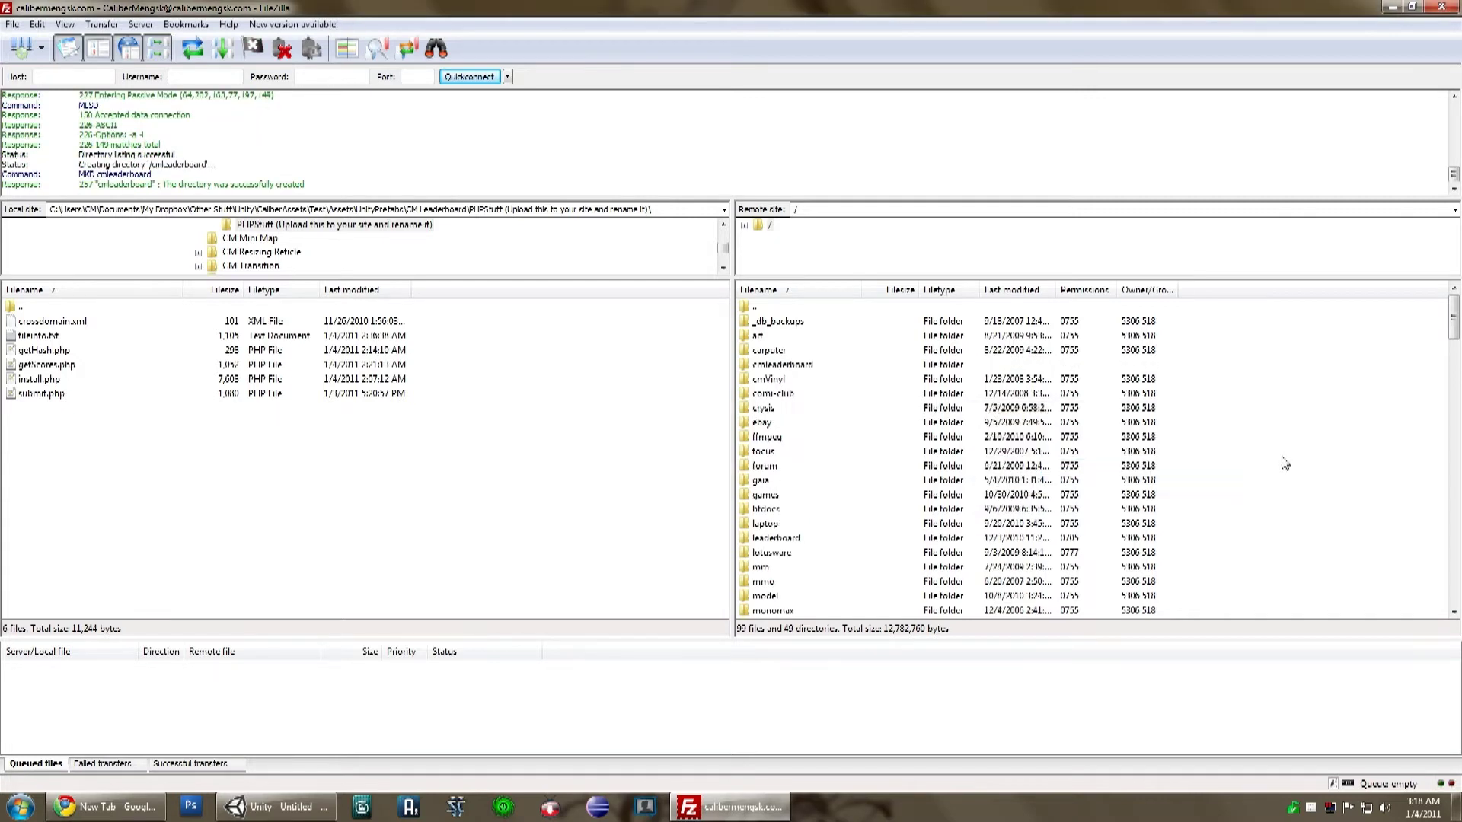
double_click(799, 365)
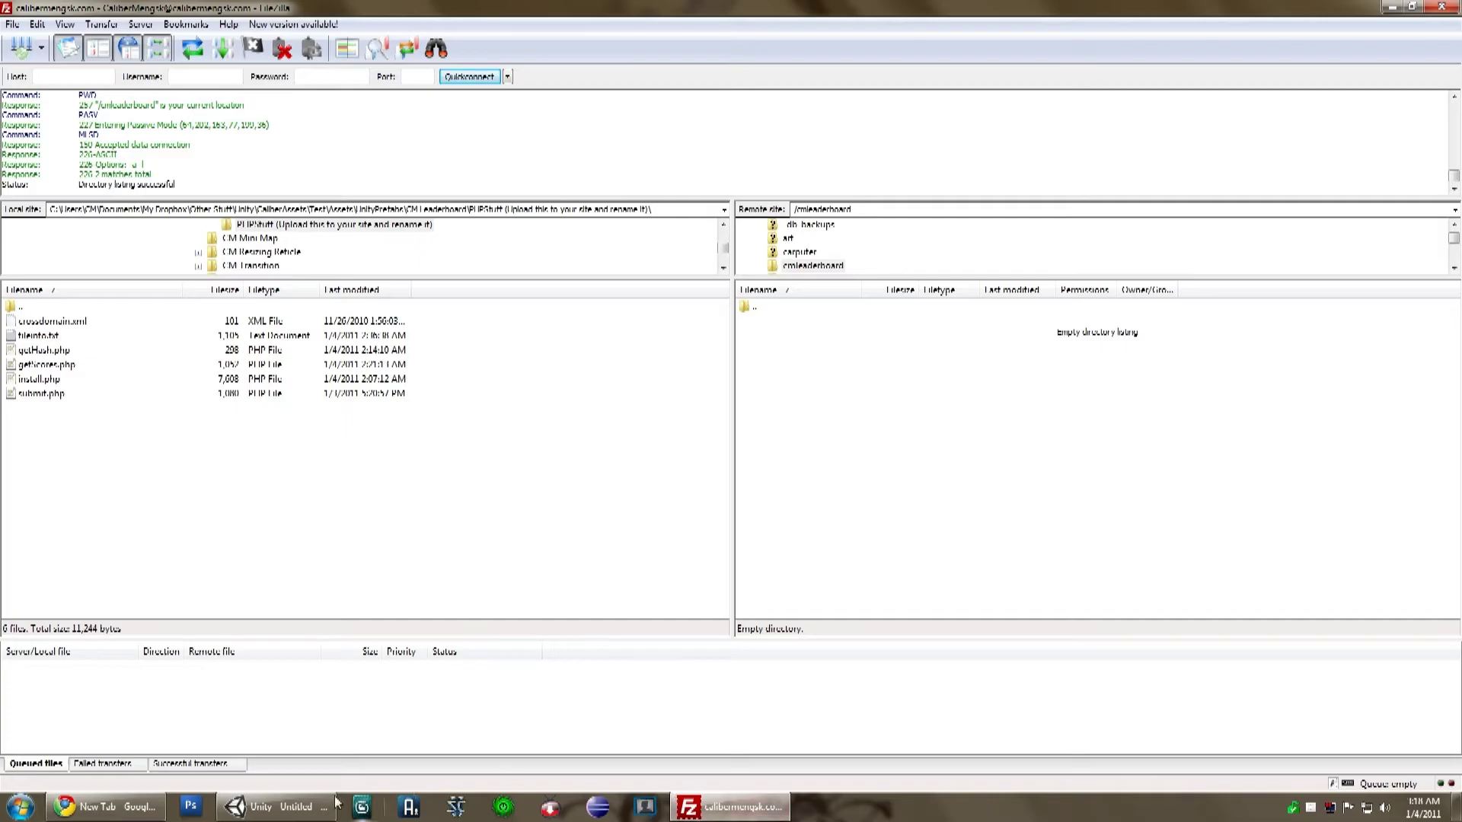
click(285, 807)
double_click(1021, 16)
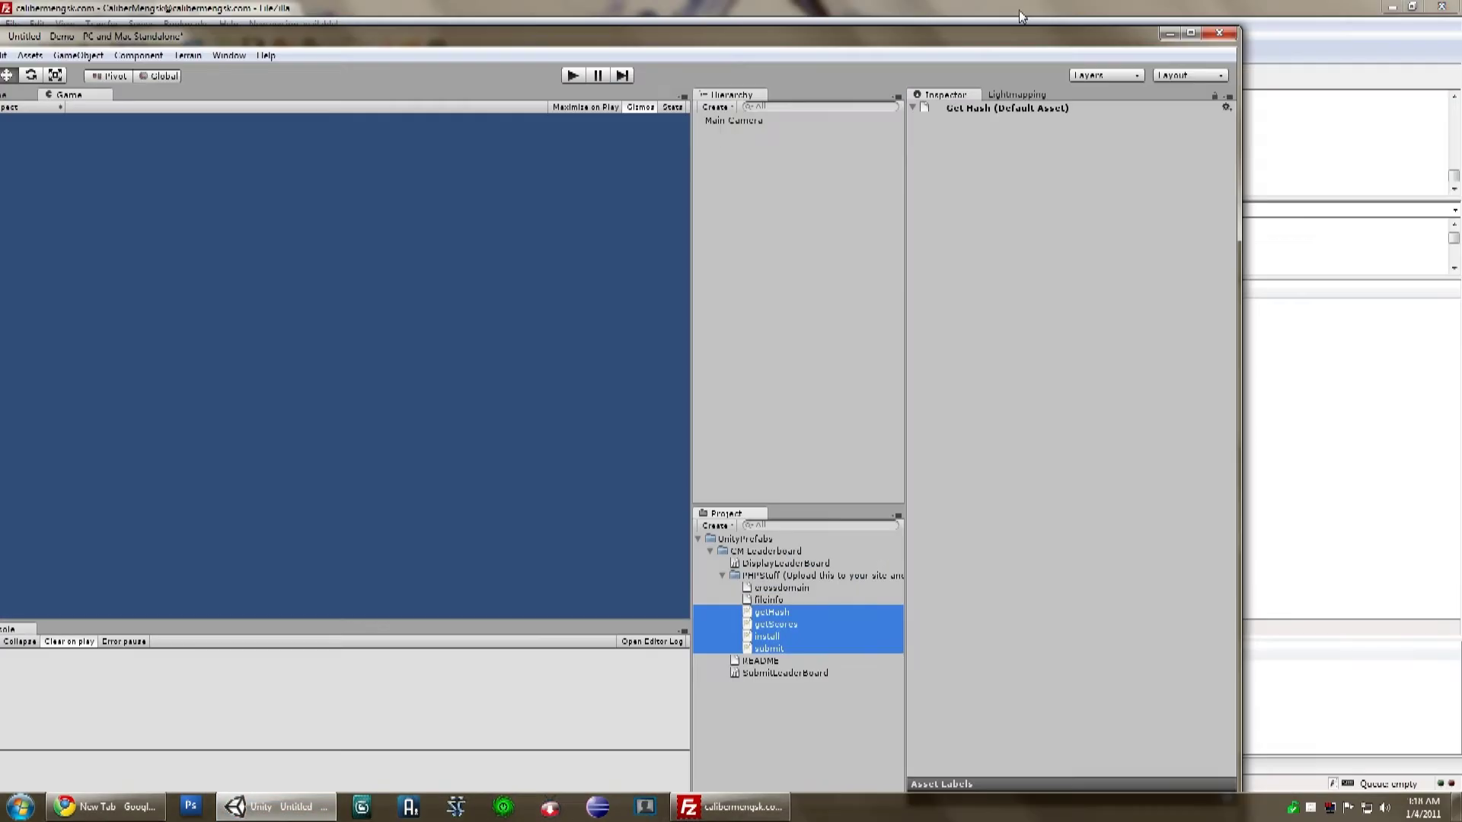
Step: Upload getHash.php, getScores.php, install.php and submit.php from Explorer into the server's cmleaderboard folder
right_click(762, 588)
right_click(747, 578)
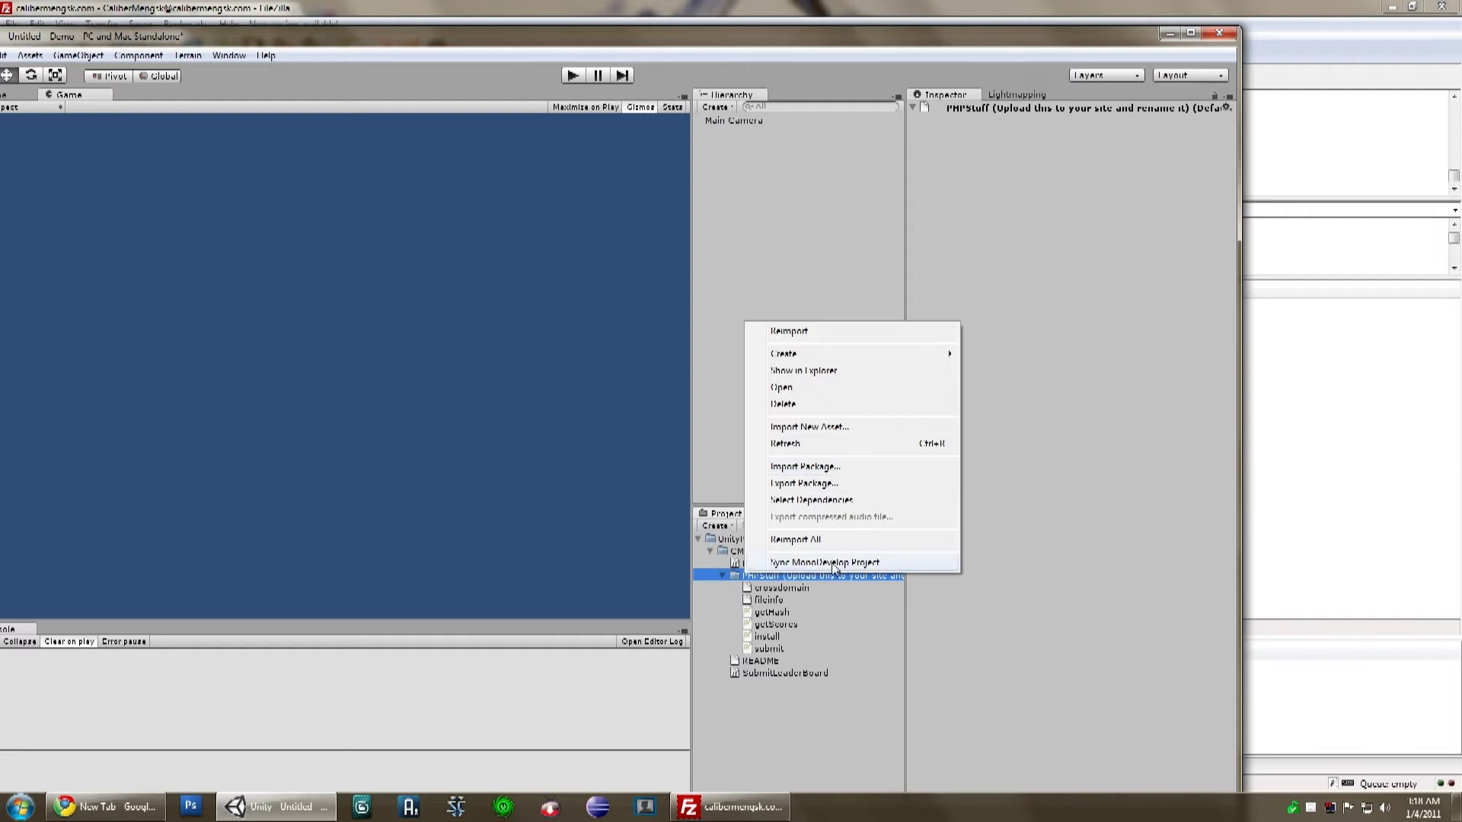
click(839, 370)
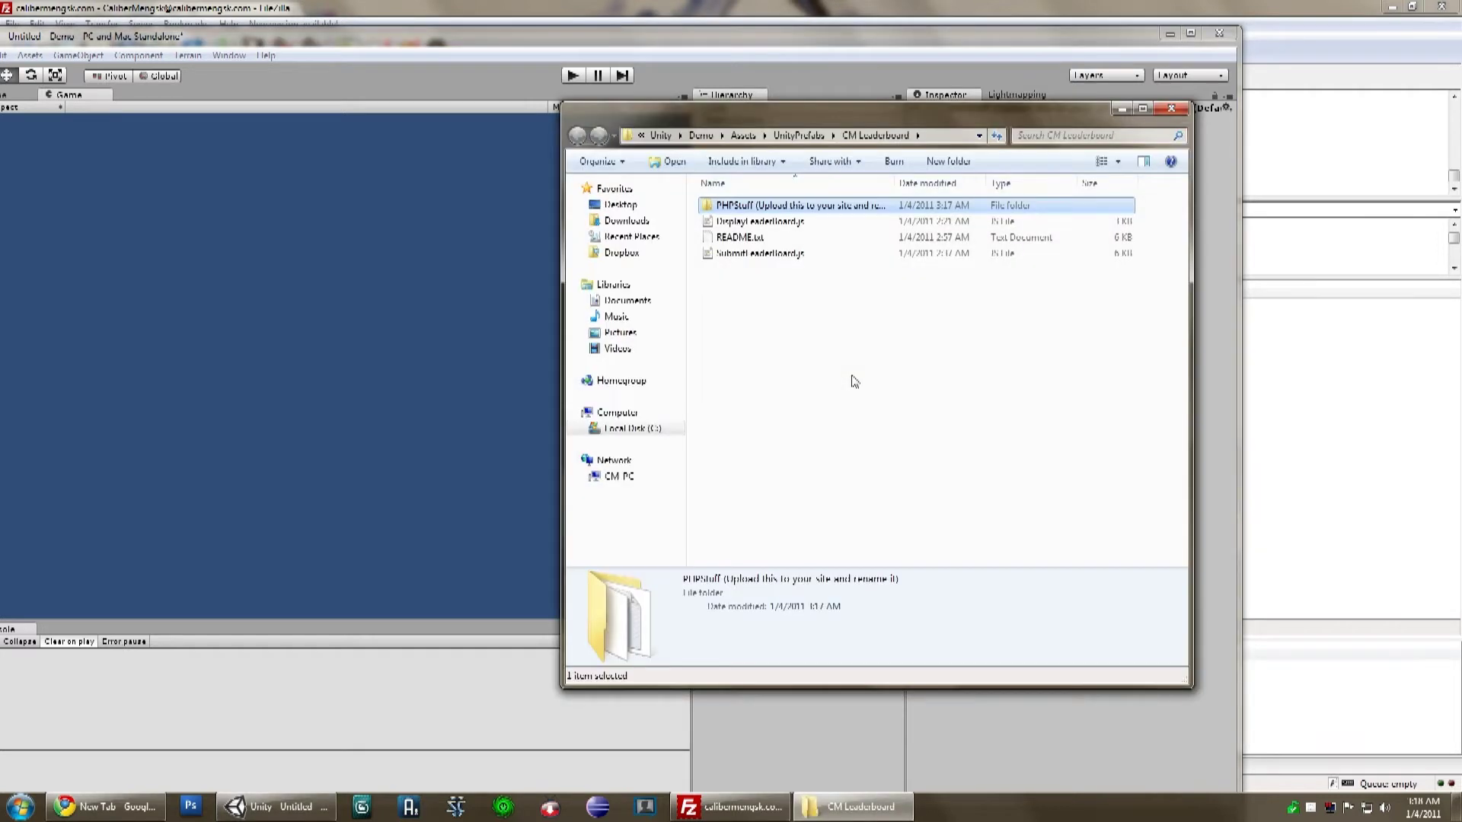
click(812, 284)
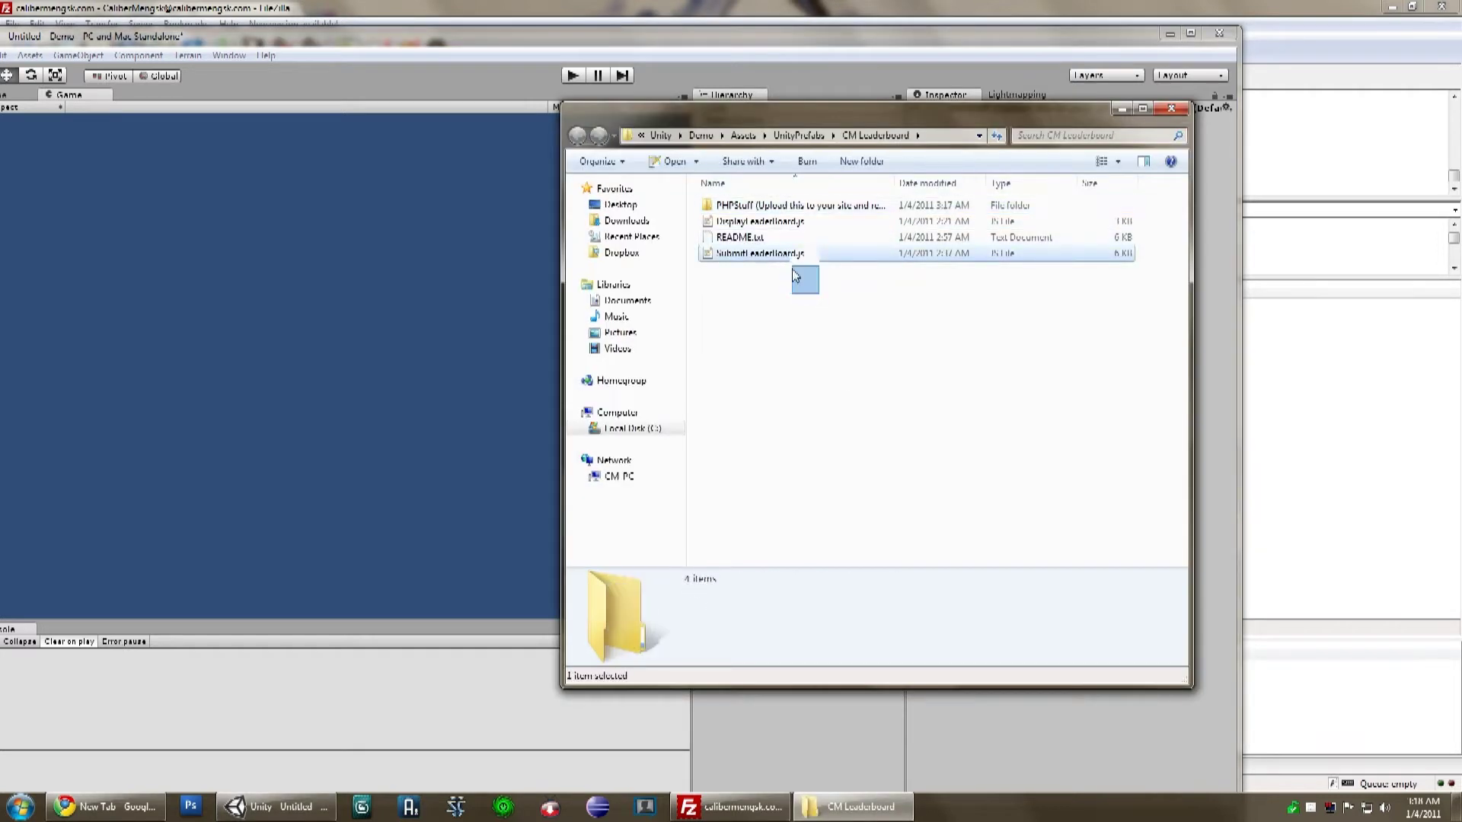
click(782, 212)
double_click(783, 211)
drag(754, 316, 1374, 523)
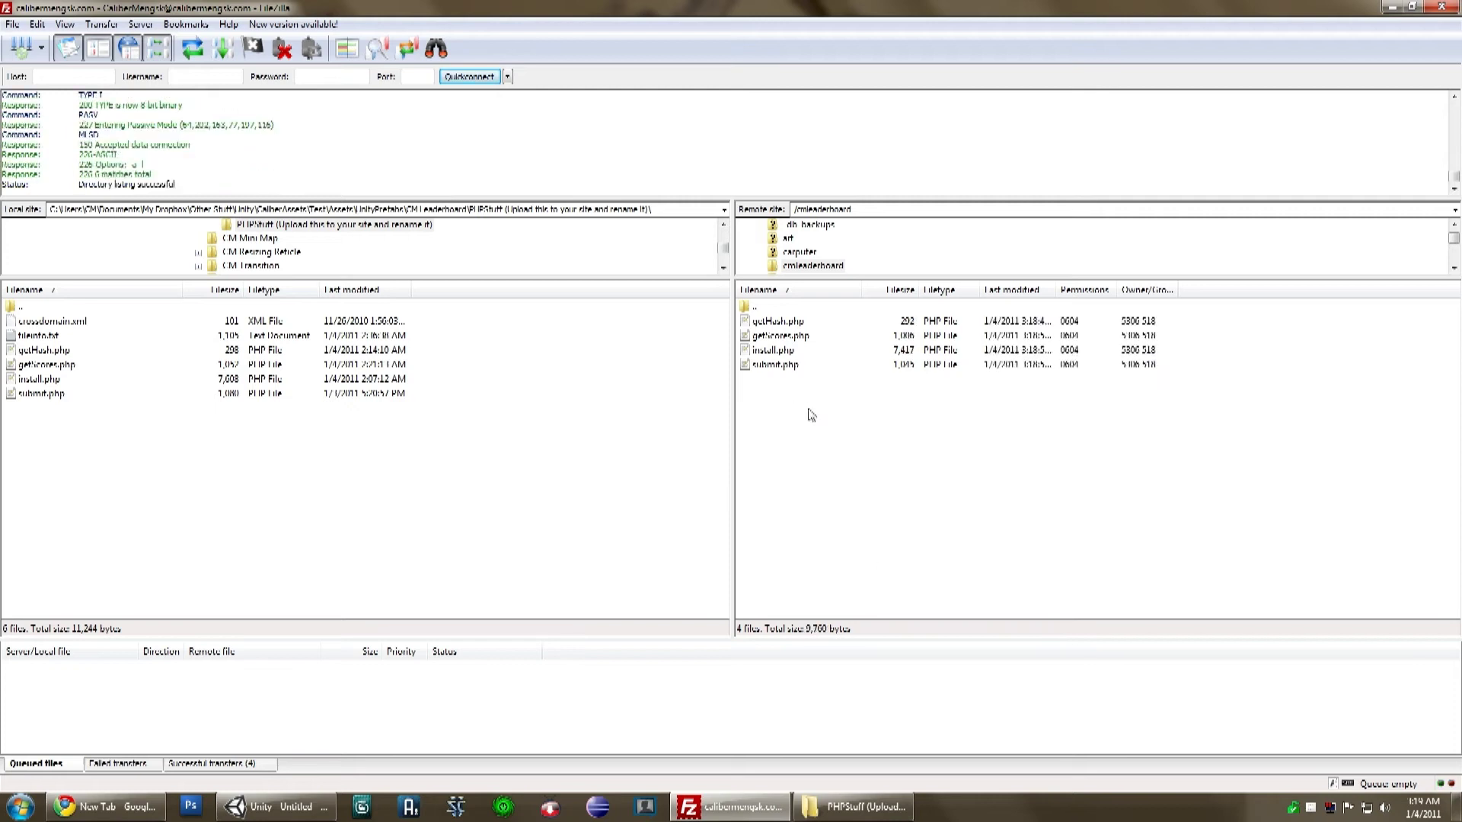
Step: Upload crossdomain.xml from PHPStuff into the server's root folder
double_click(756, 308)
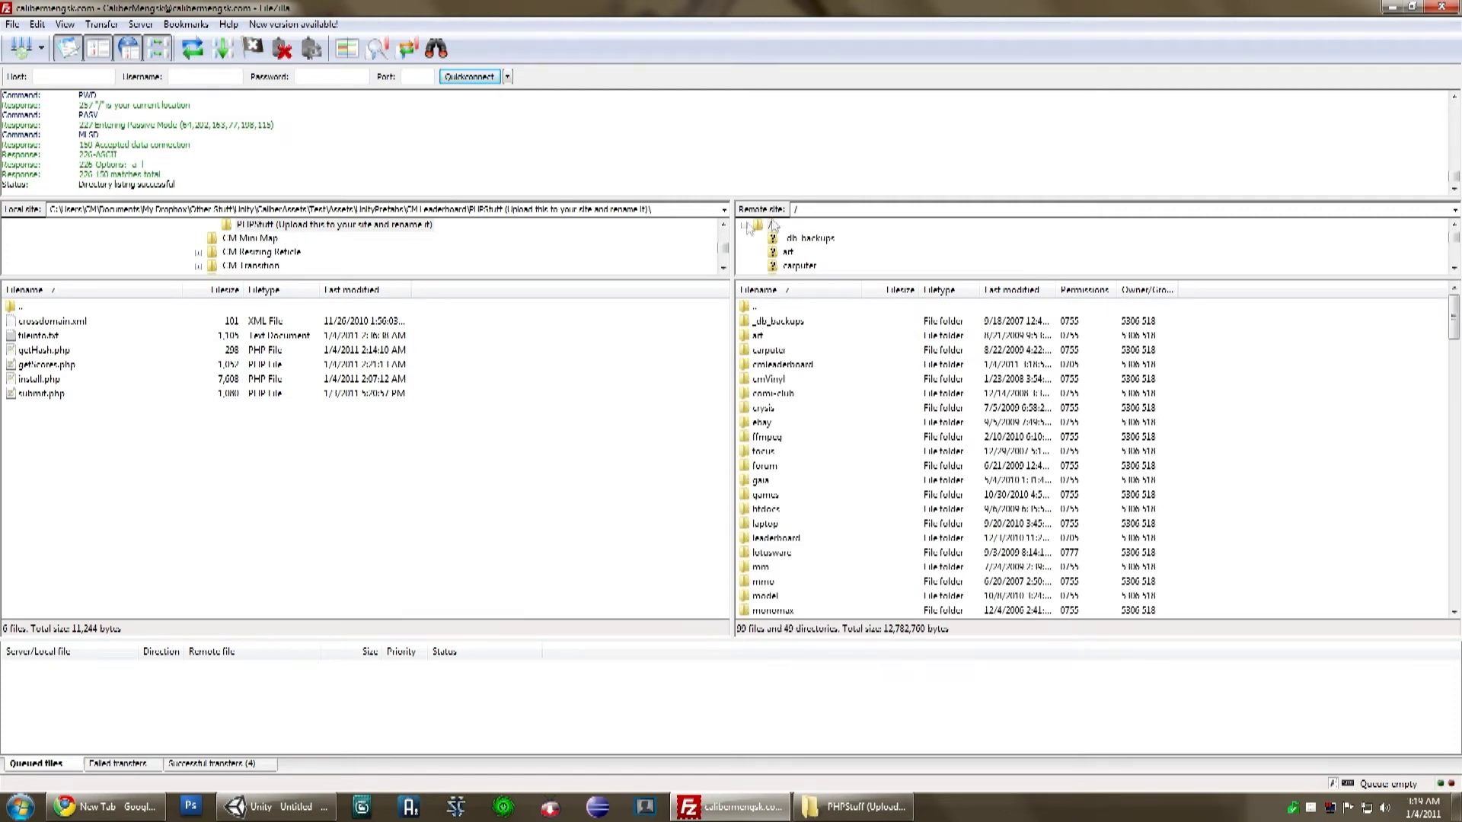
click(852, 806)
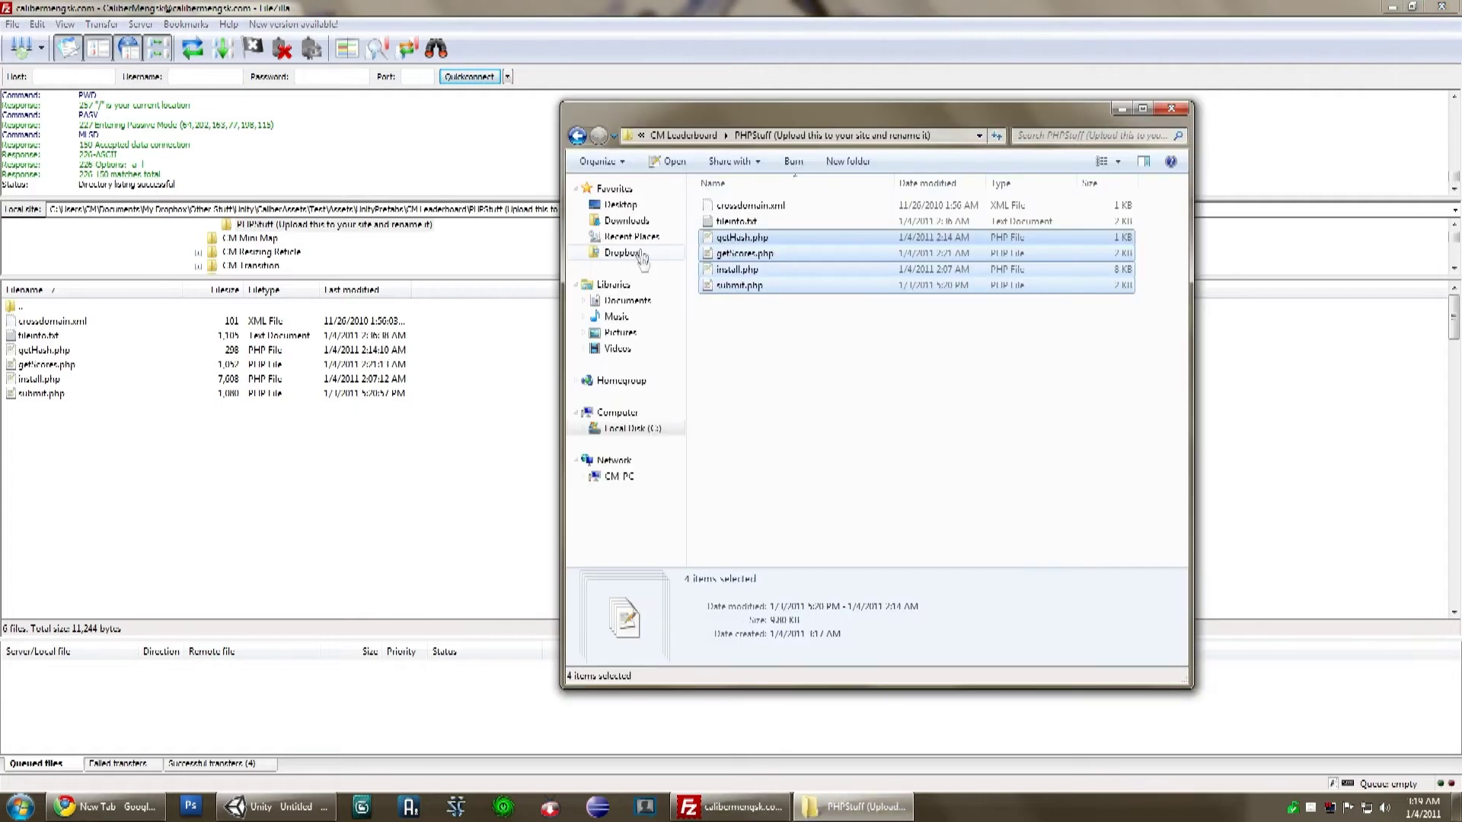
drag(744, 212, 1264, 497)
click(1267, 526)
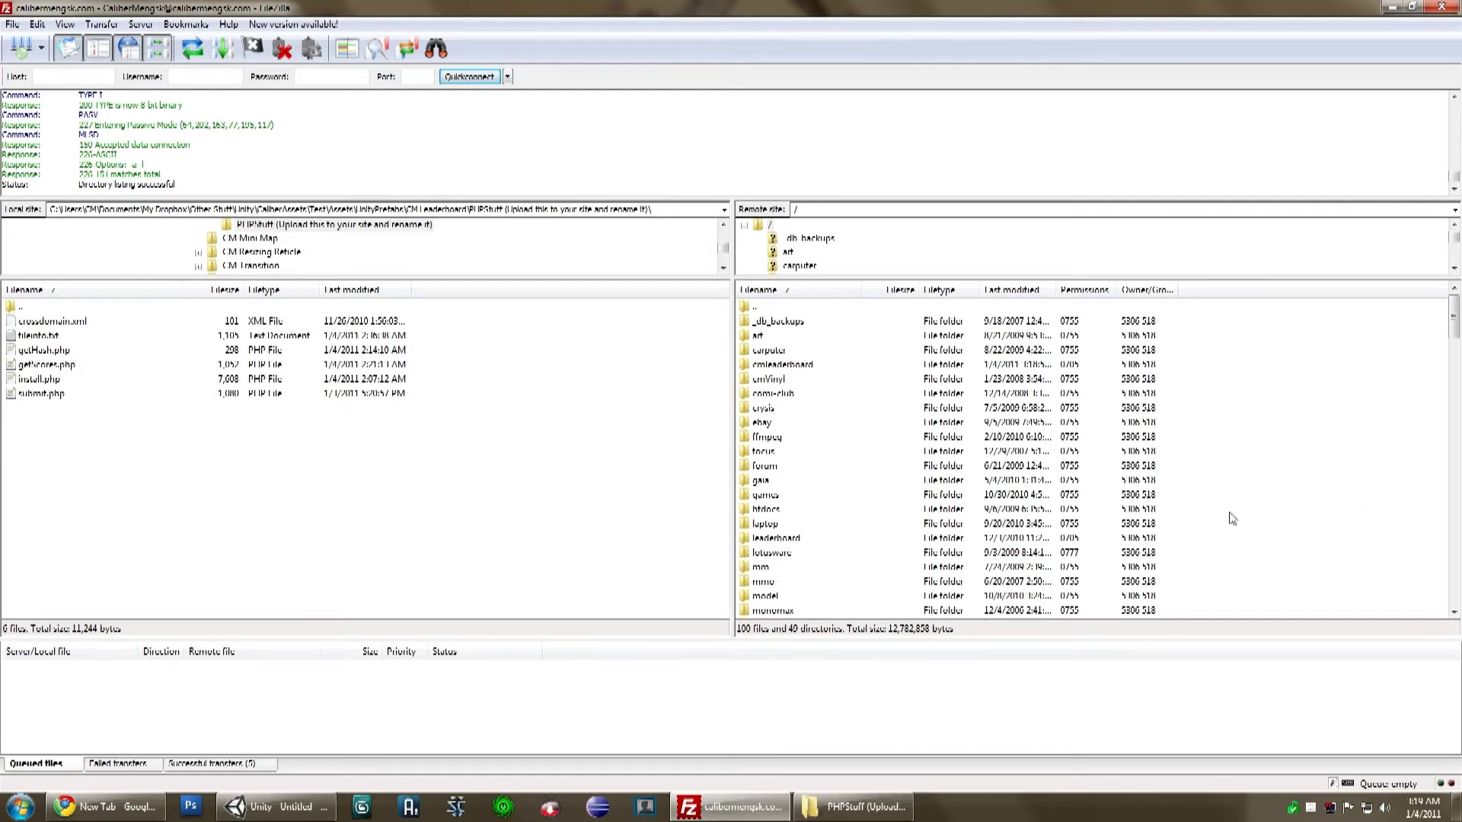
Step: Check the transfer listing and close FileZilla
scroll(1350, 508, down, 4)
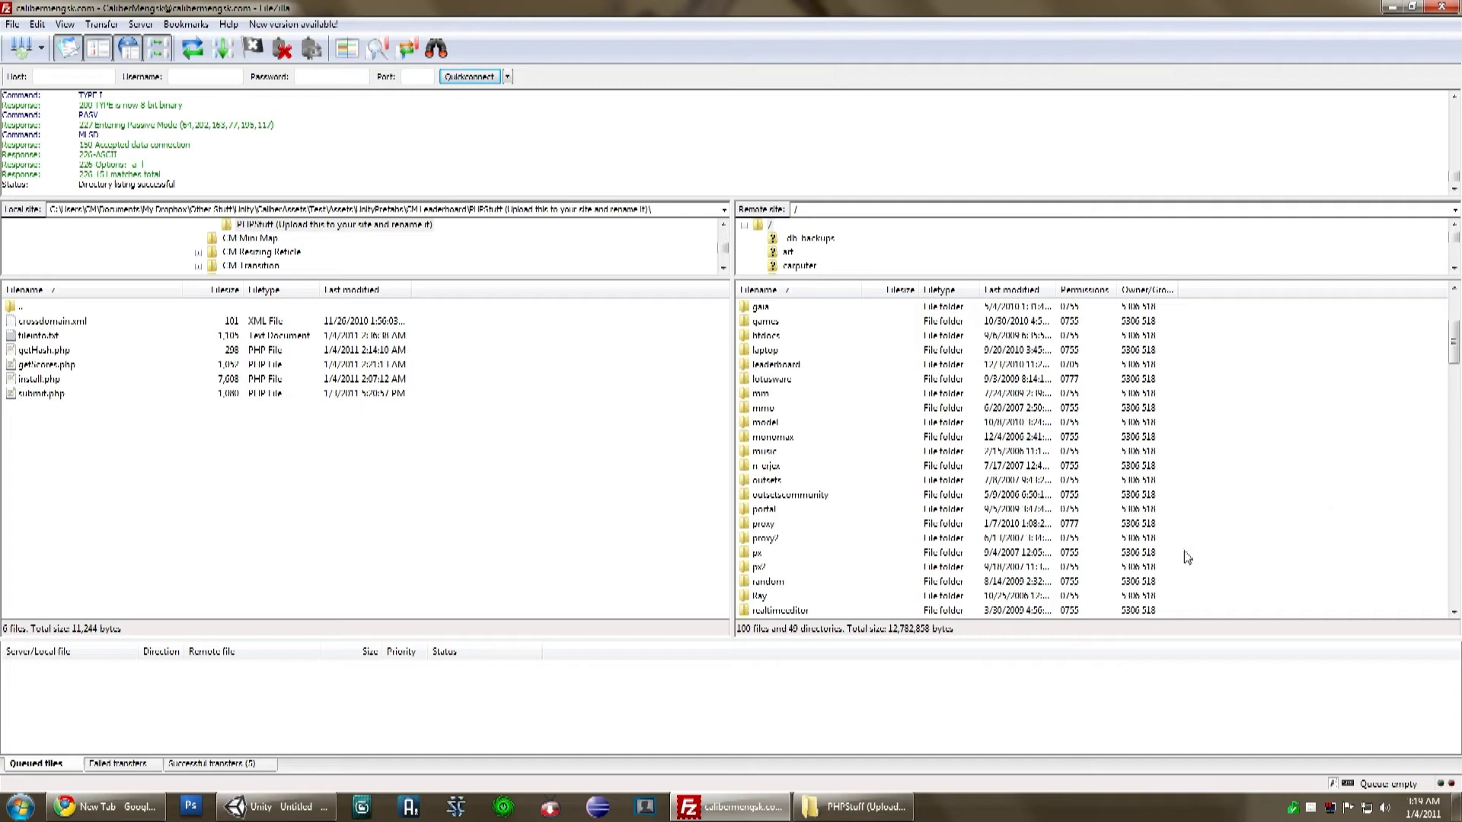
scroll(995, 549, down, 9)
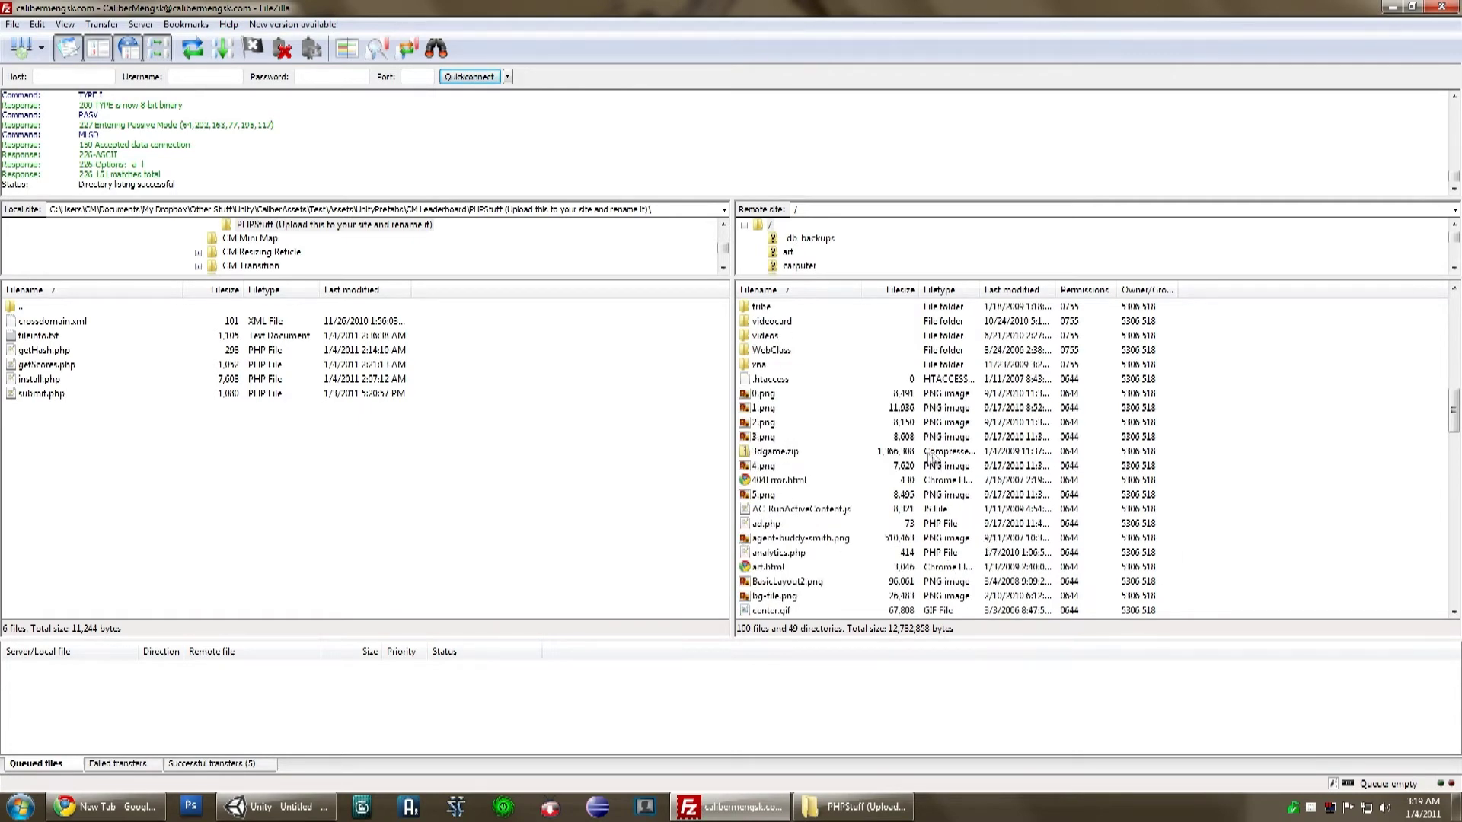
scroll(1295, 526, up, 13)
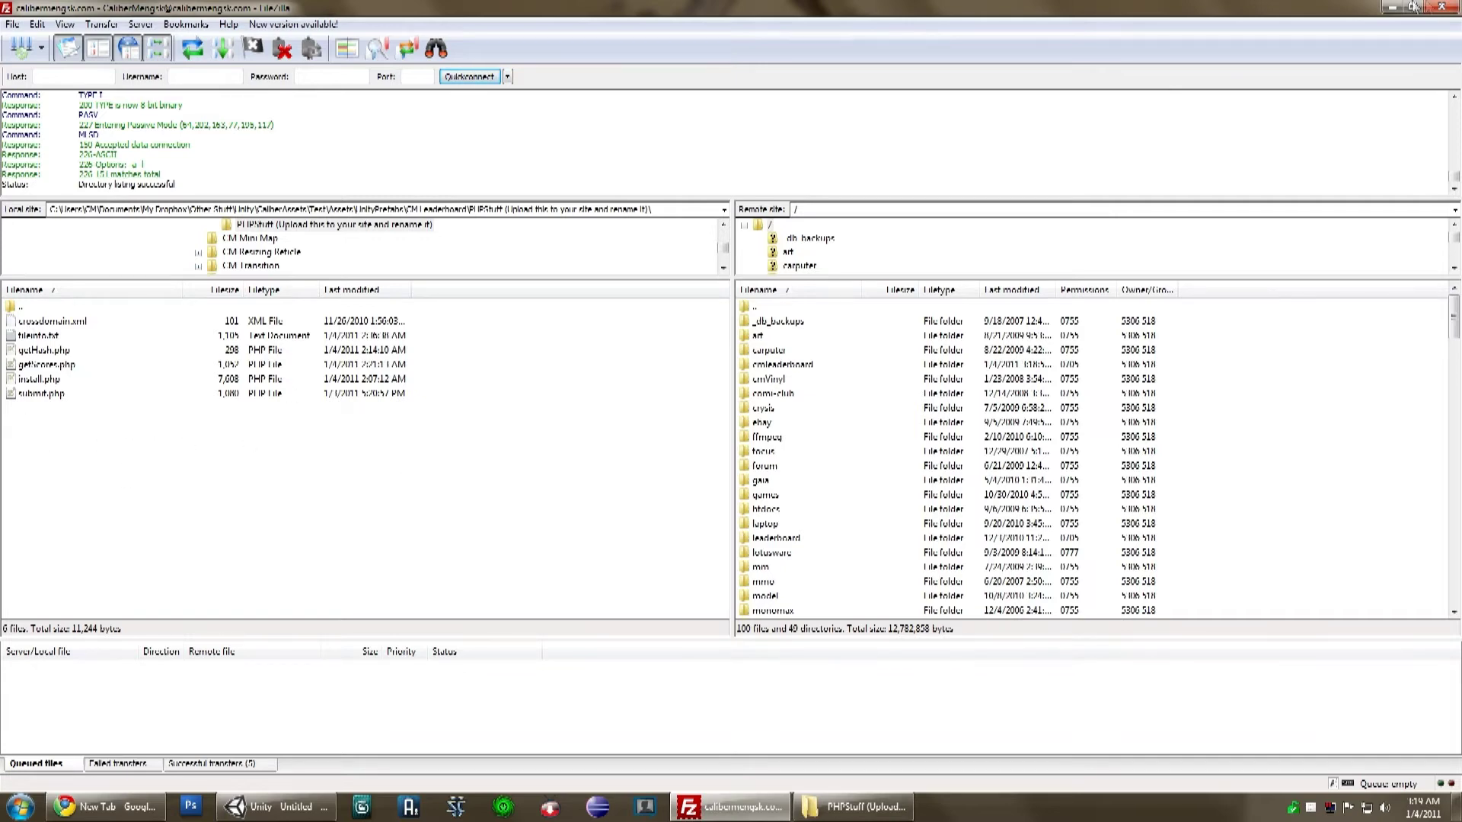
click(1442, 7)
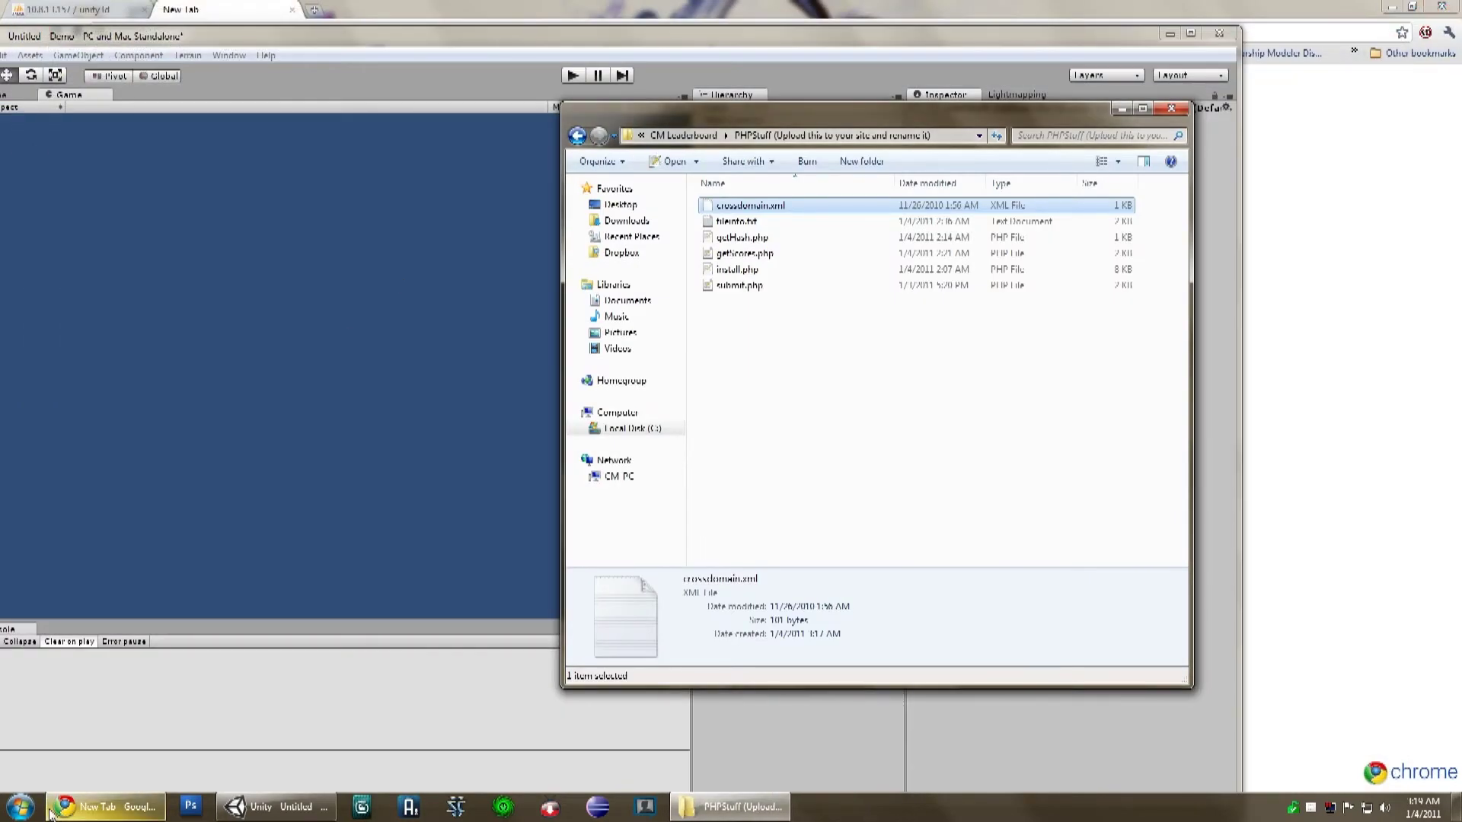
Step: In Chrome, load the site's /cmleaderboard/install.php installation page
click(82, 811)
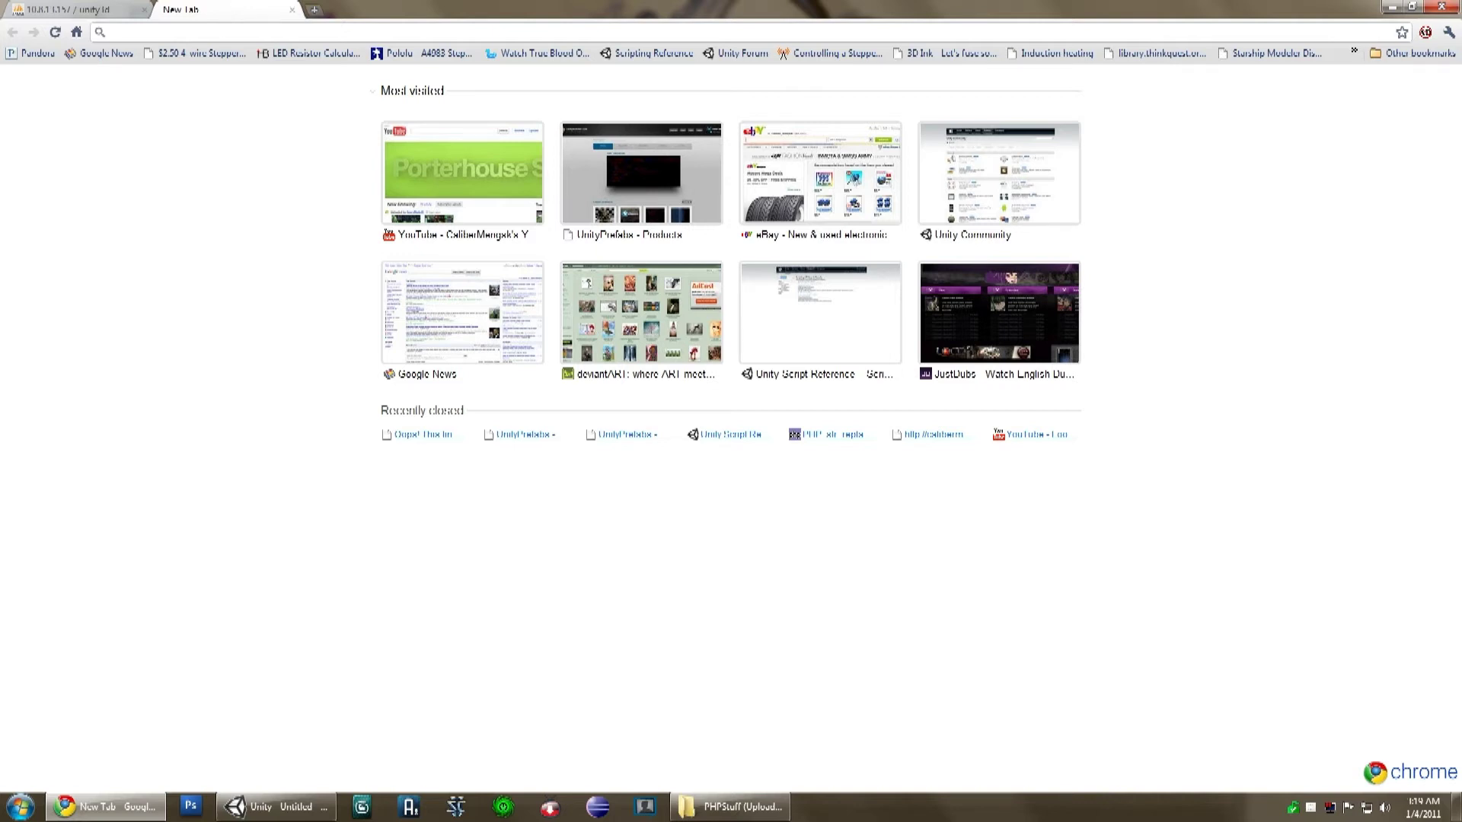
text(chaliber)
key(BackSpace)
key(BackSpace)
key(BackSpace)
key(BackSpace)
key(BackSpace)
key(BackSpace)
key(BackSpace)
text(alibermengsk.com/cm)
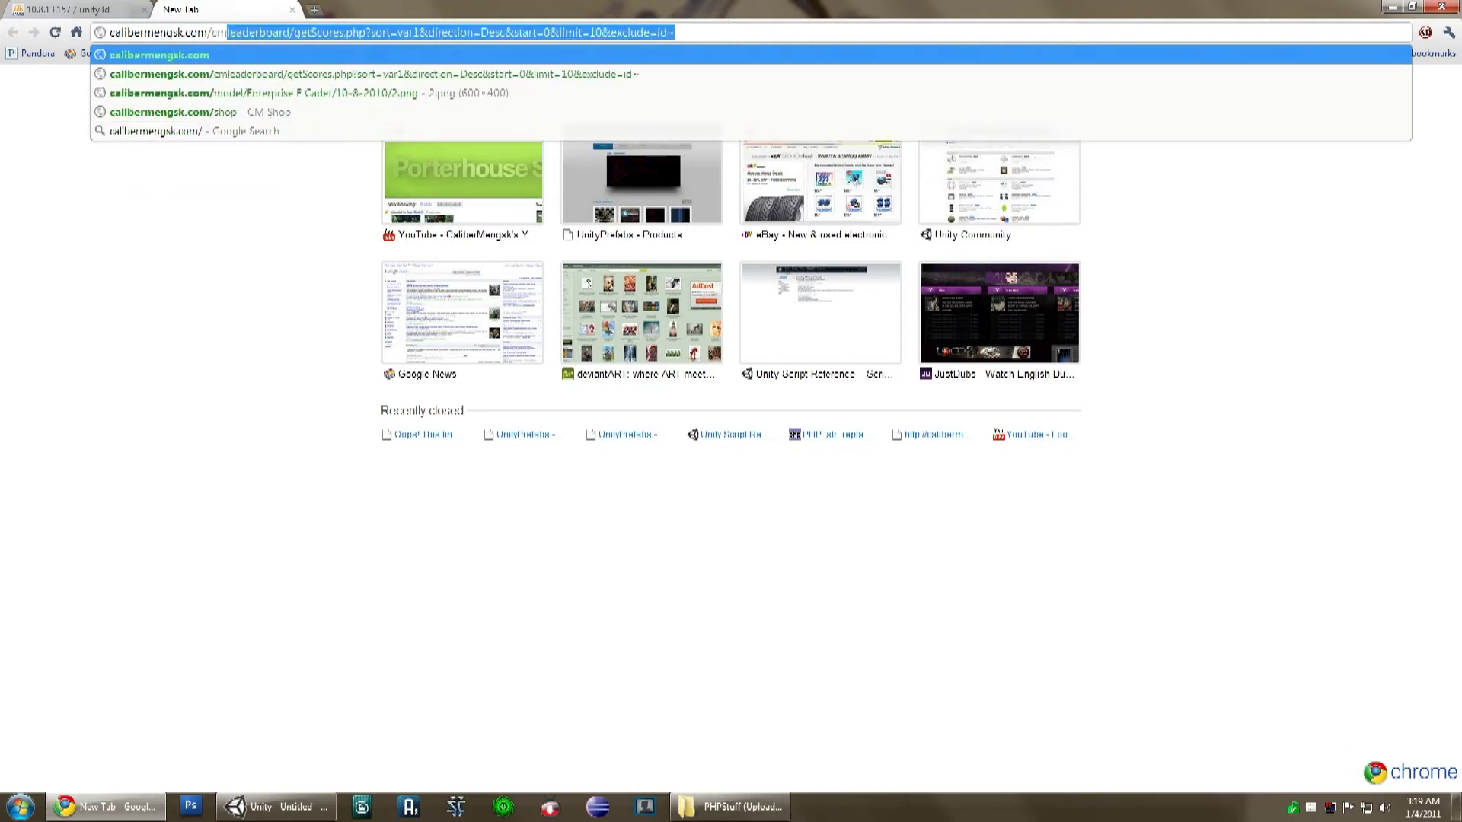
text(leaderboard/install)
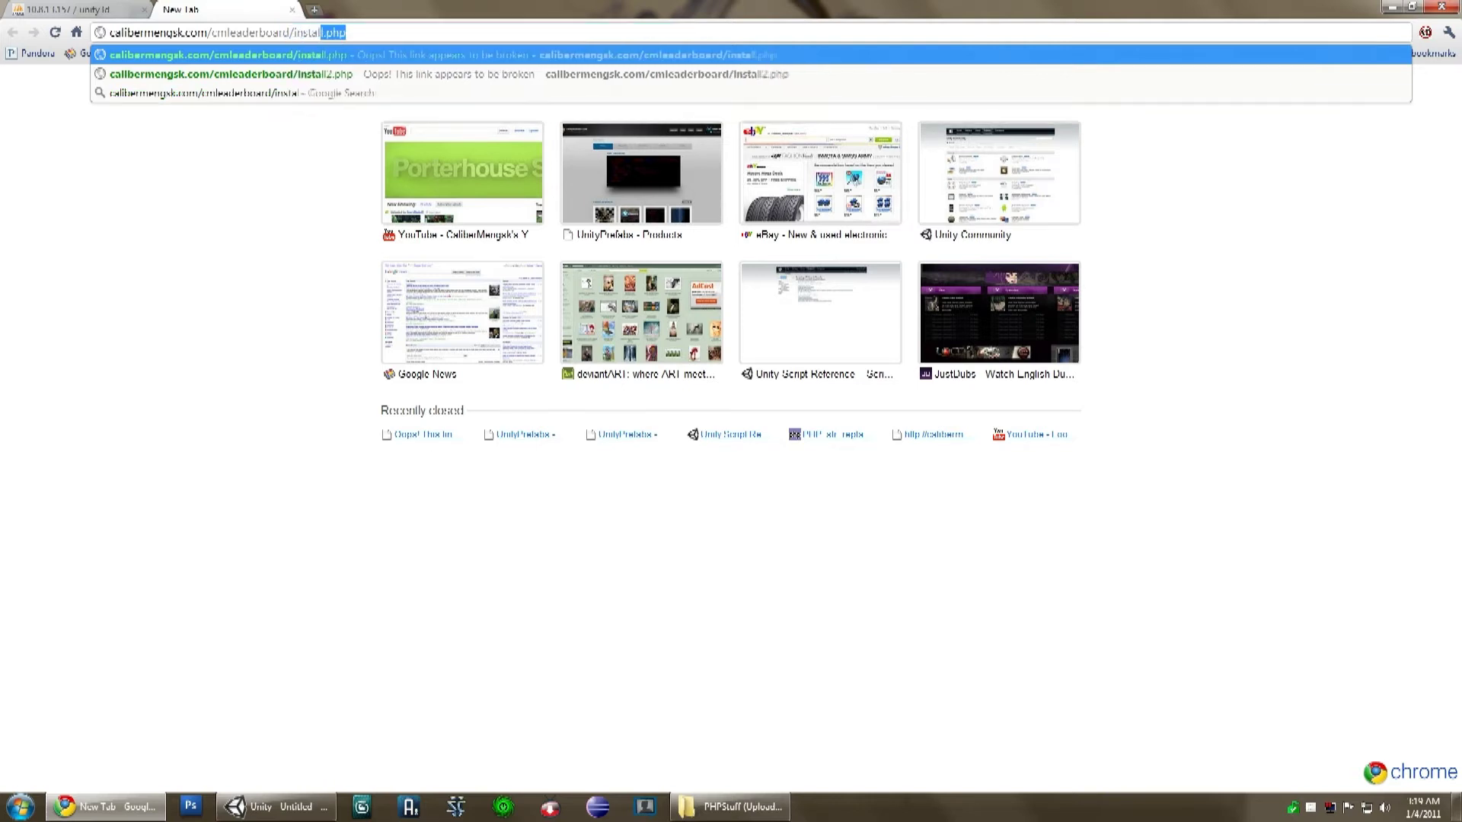
key(Return)
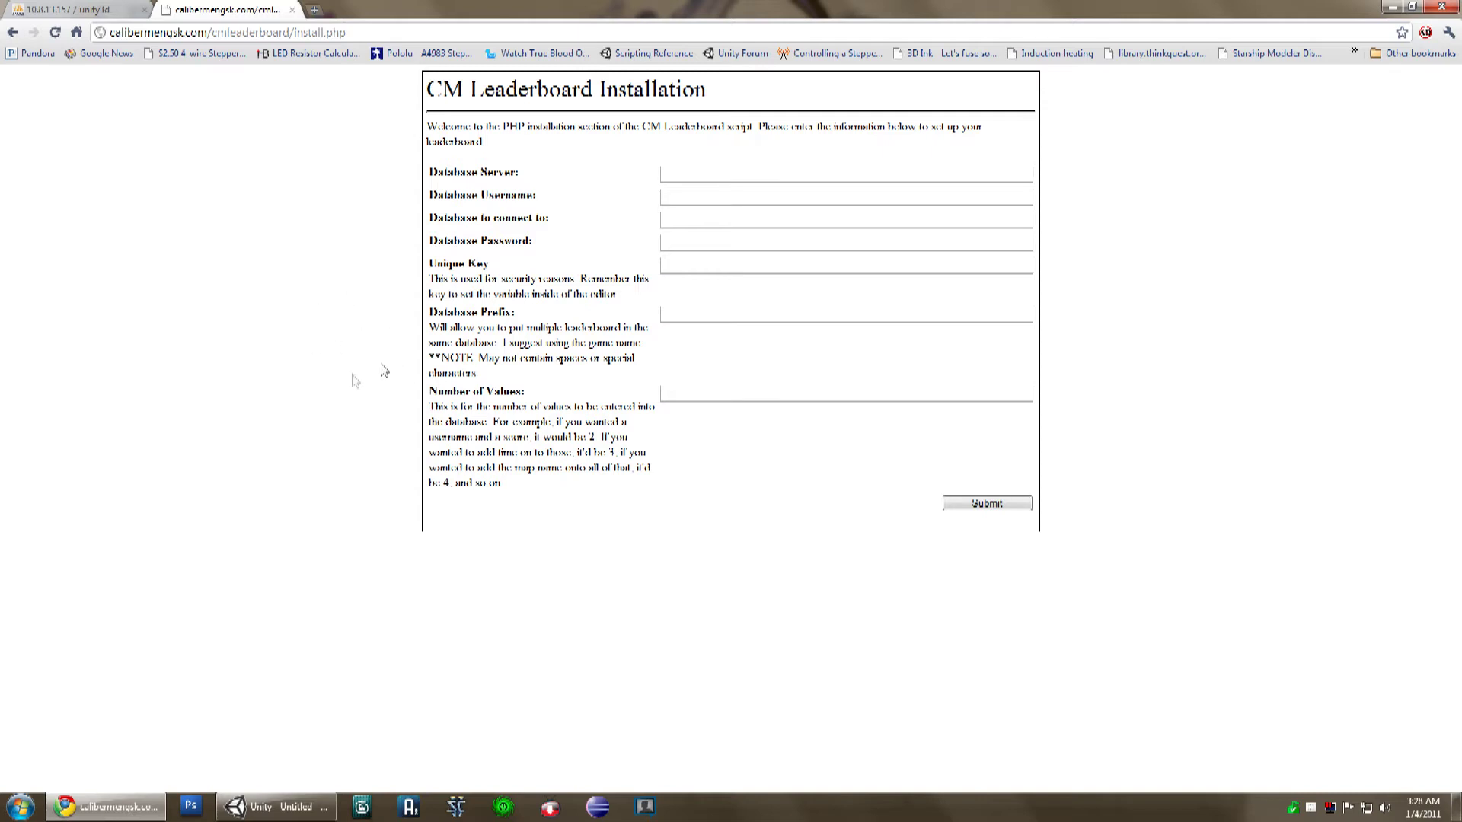
Step: Fill in the database server address, username unity3d and database name unity3d
key(Tab)
text(h)
key(Return)
key(Tab)
text(u)
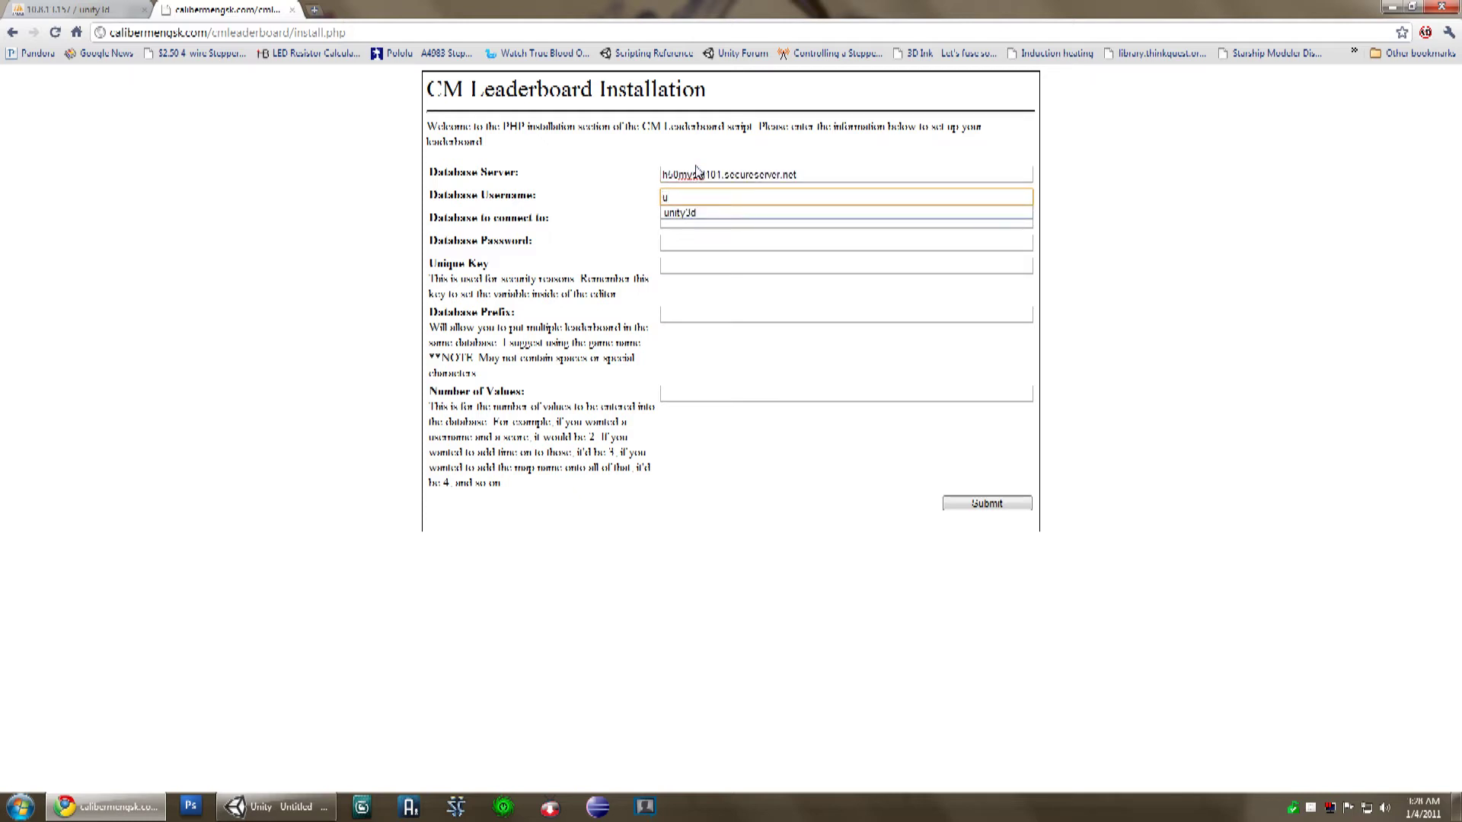
key(Return)
key(Tab)
text(u)
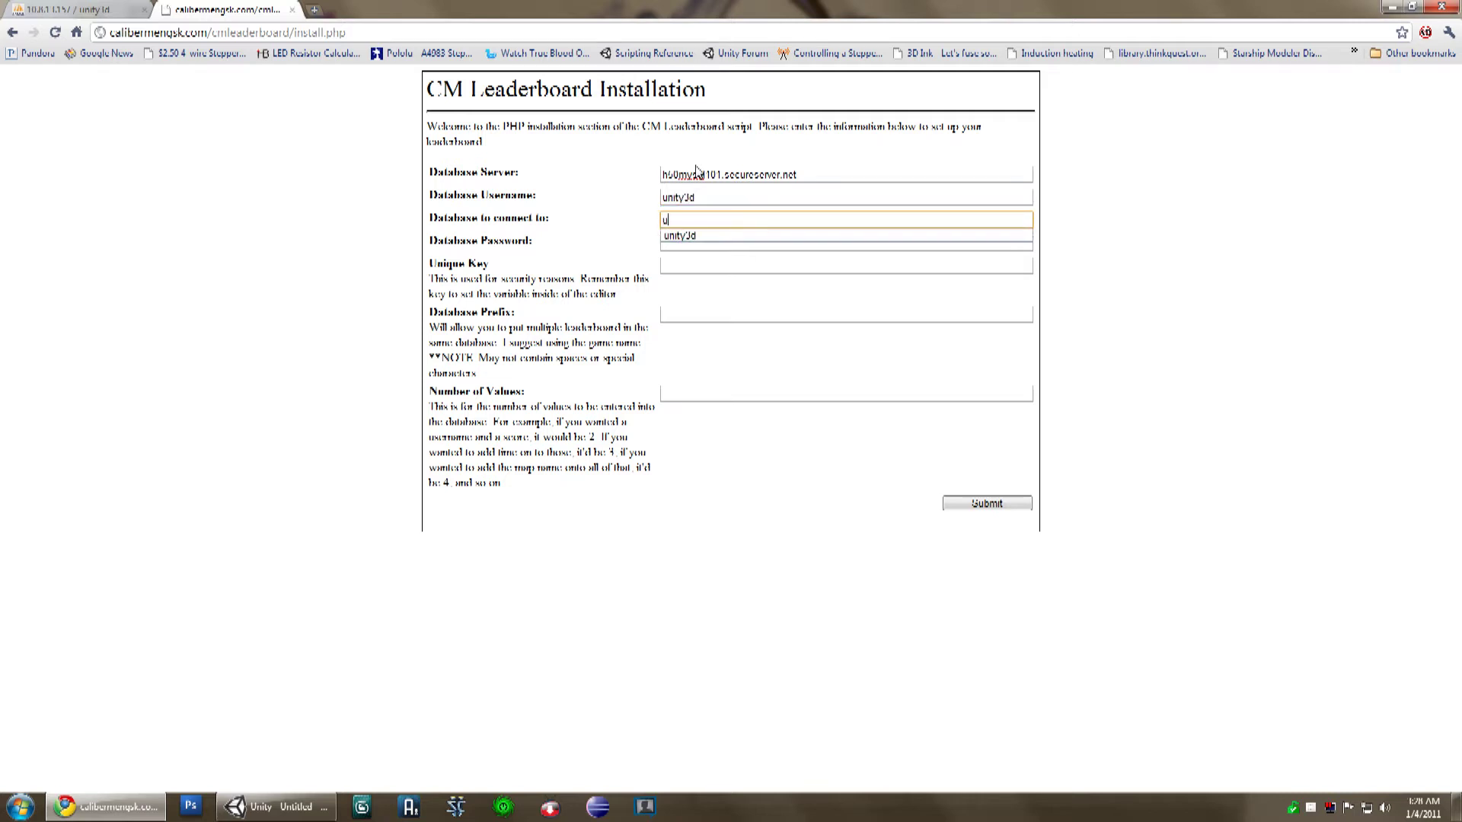
key(Down)
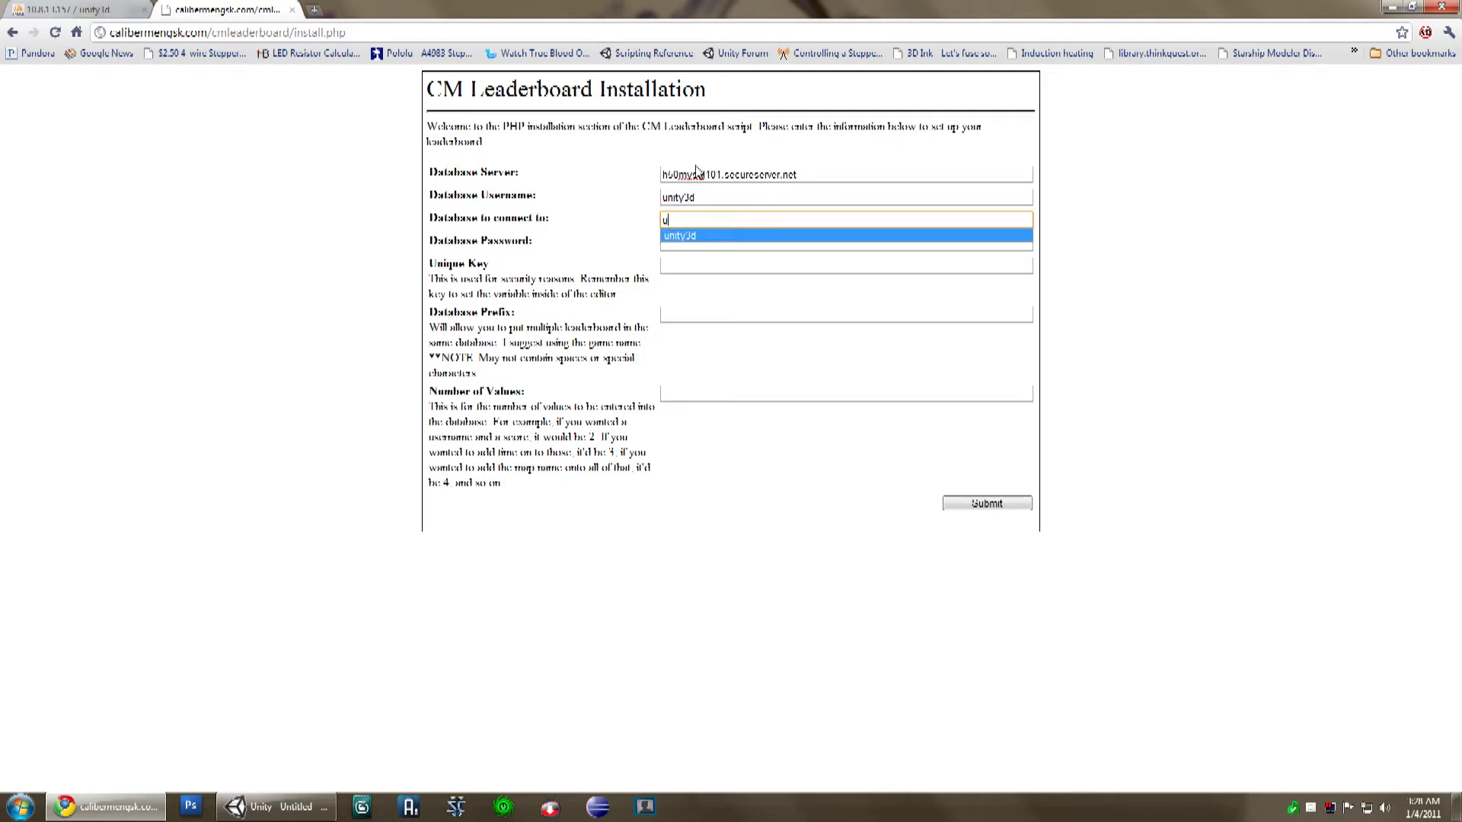
key(Return)
Step: Enter the database password, unique key myKey, prefix Racing and 4 values
key(Tab)
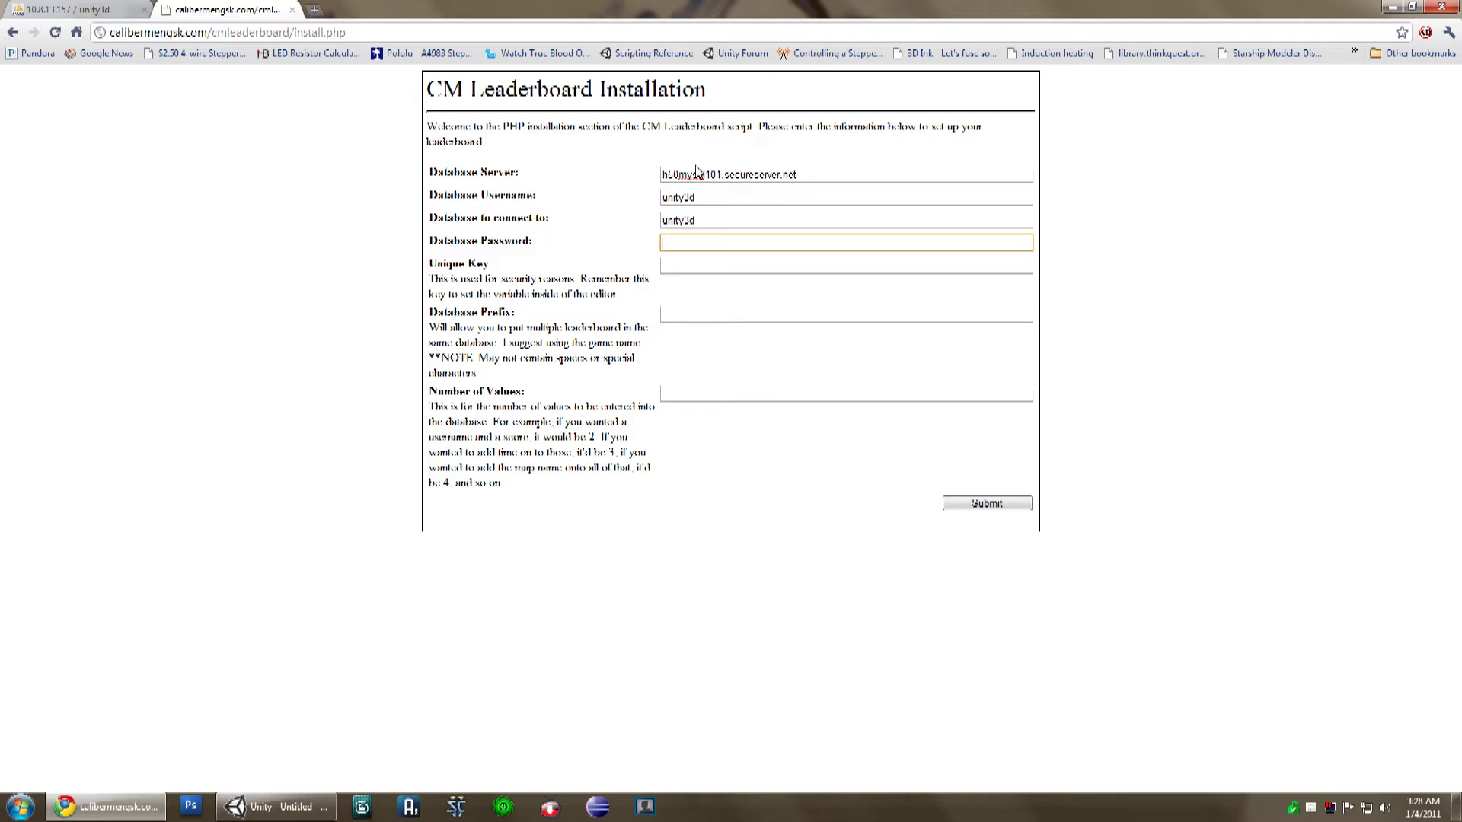
text(**********)
key(Tab)
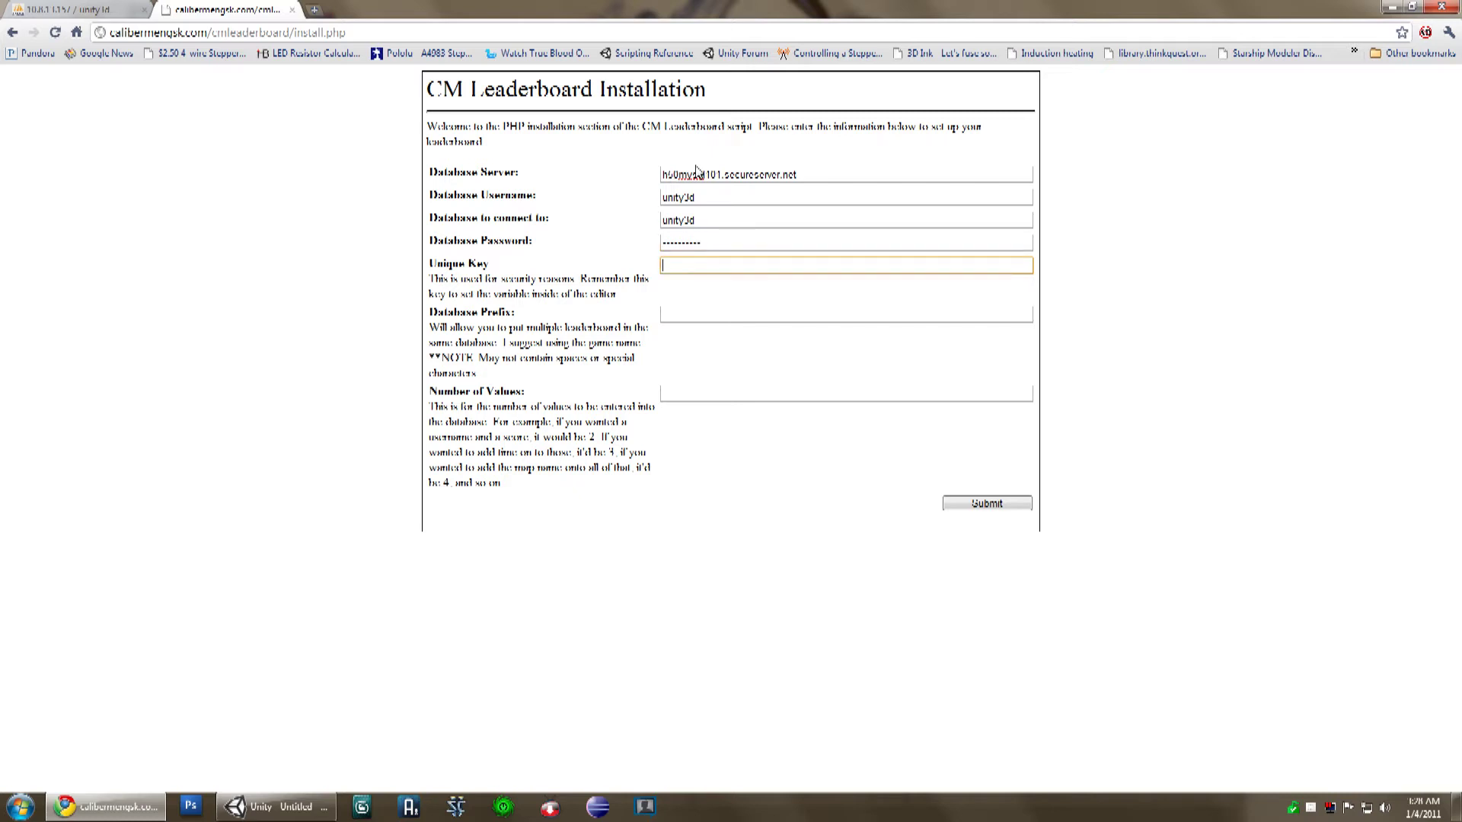
text(my)
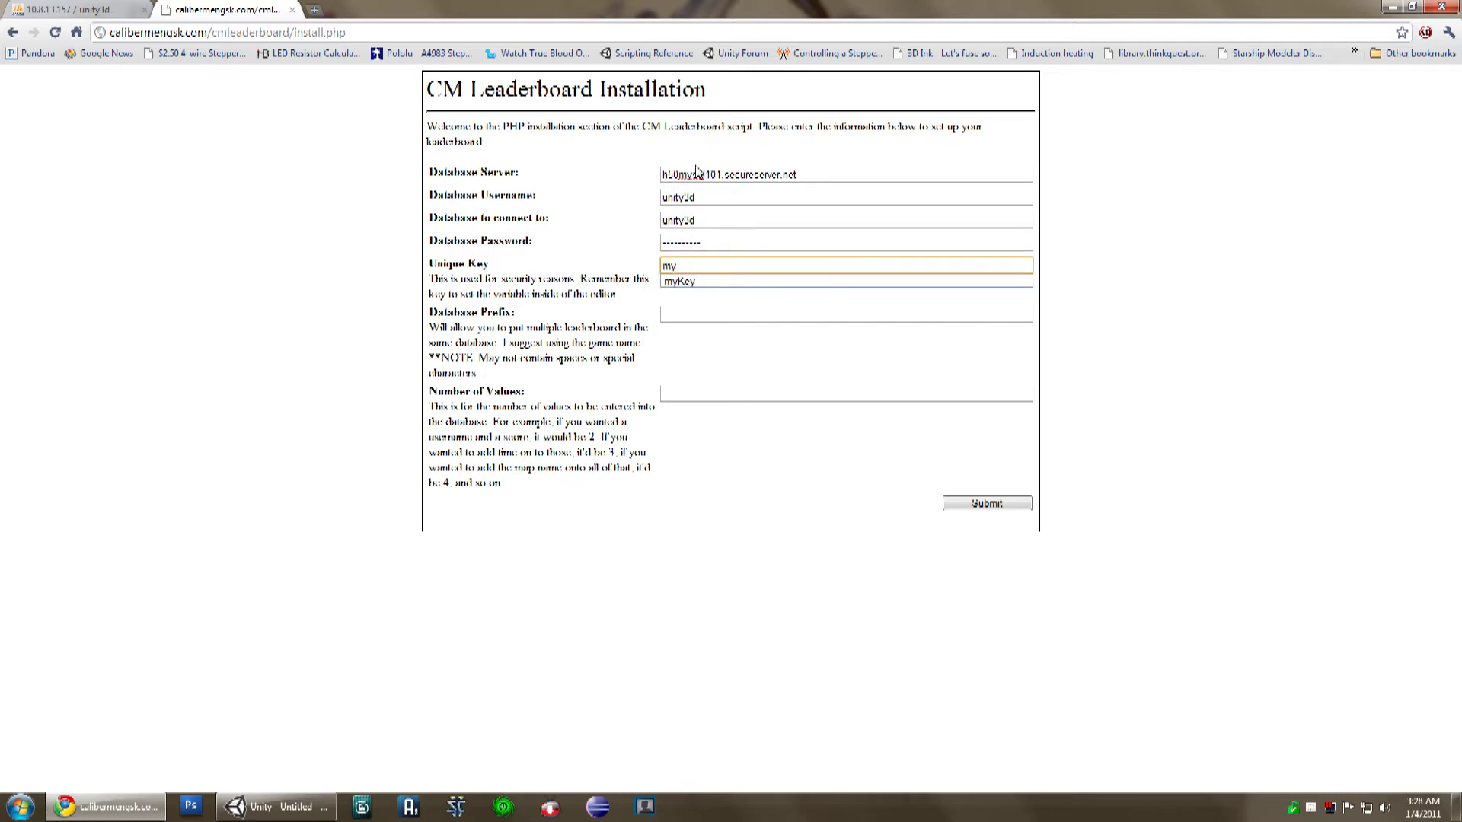
key(Down)
key(Tab)
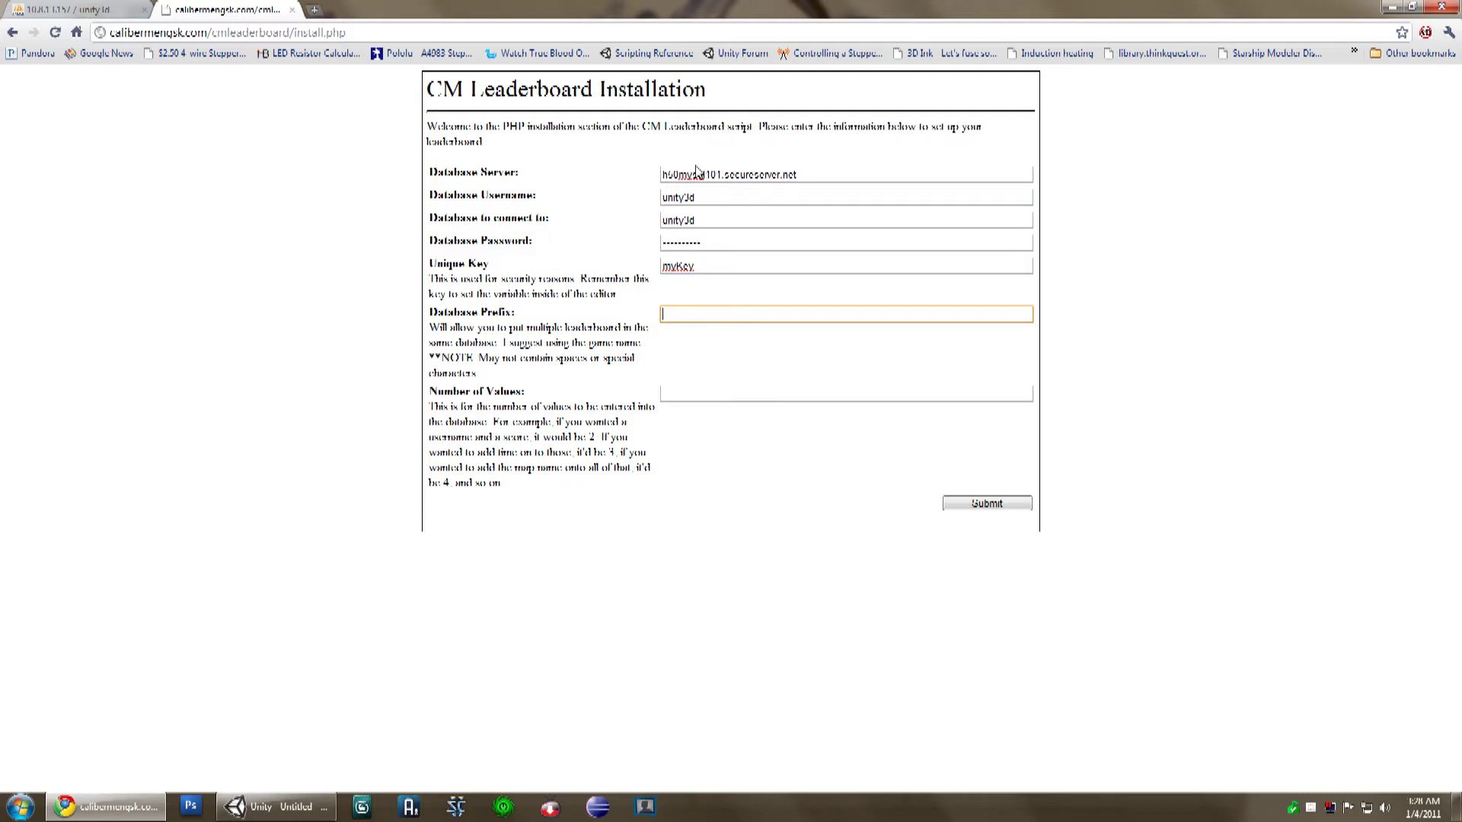
text(Racing)
key(Tab)
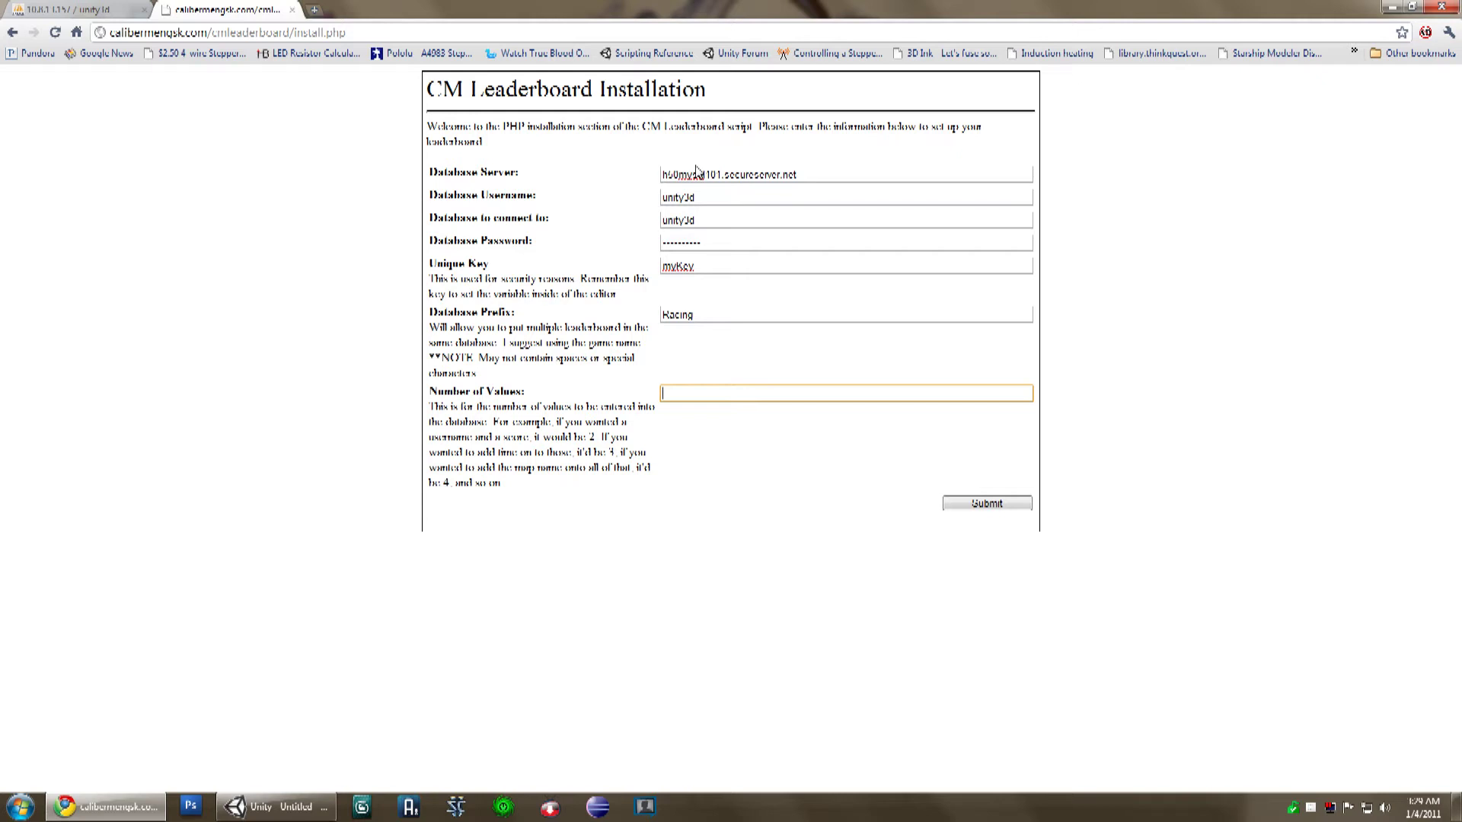
text(4)
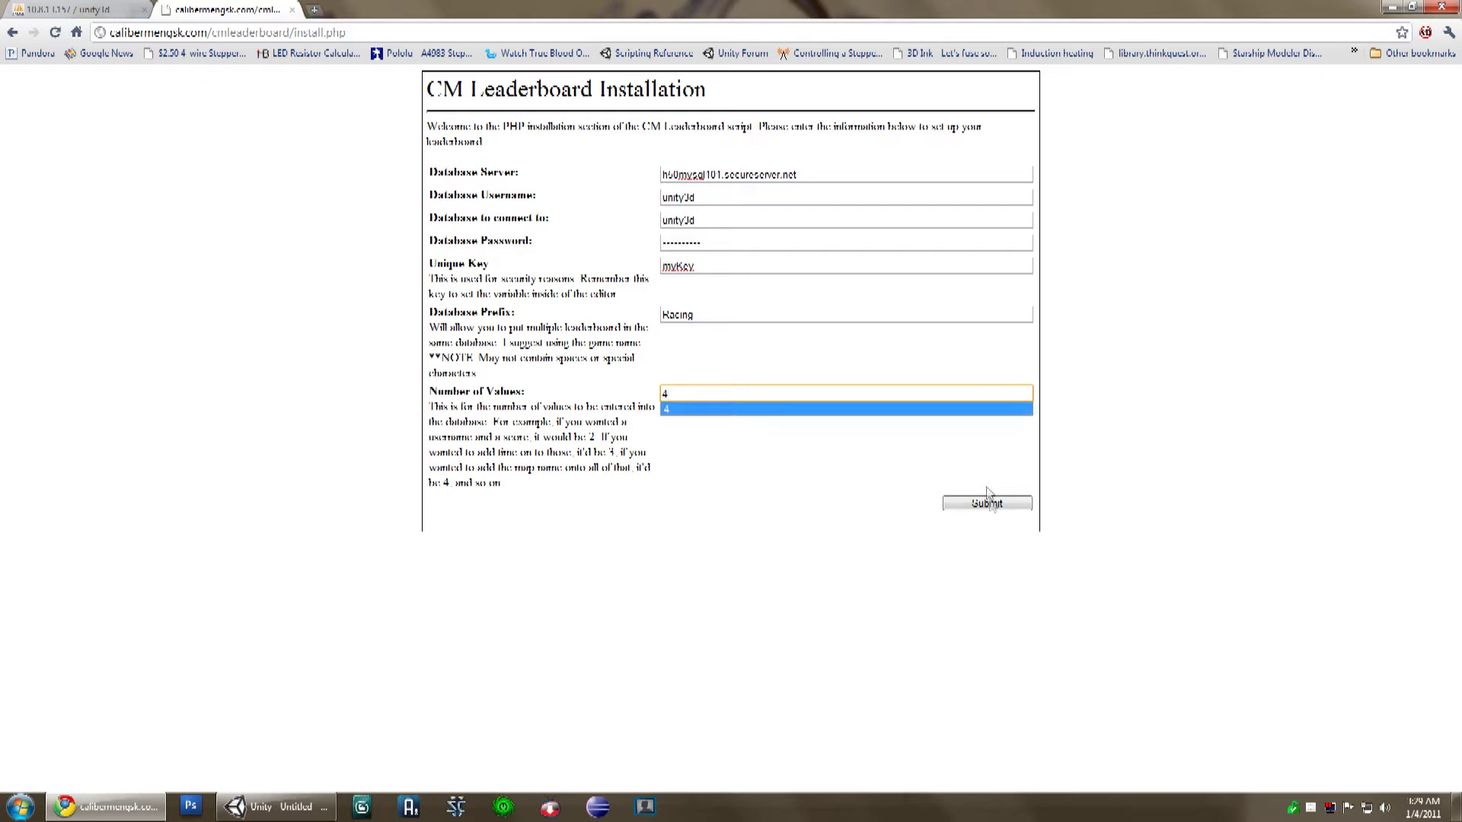
Step: Submit the installer form so it generates the scripts and tables
click(989, 504)
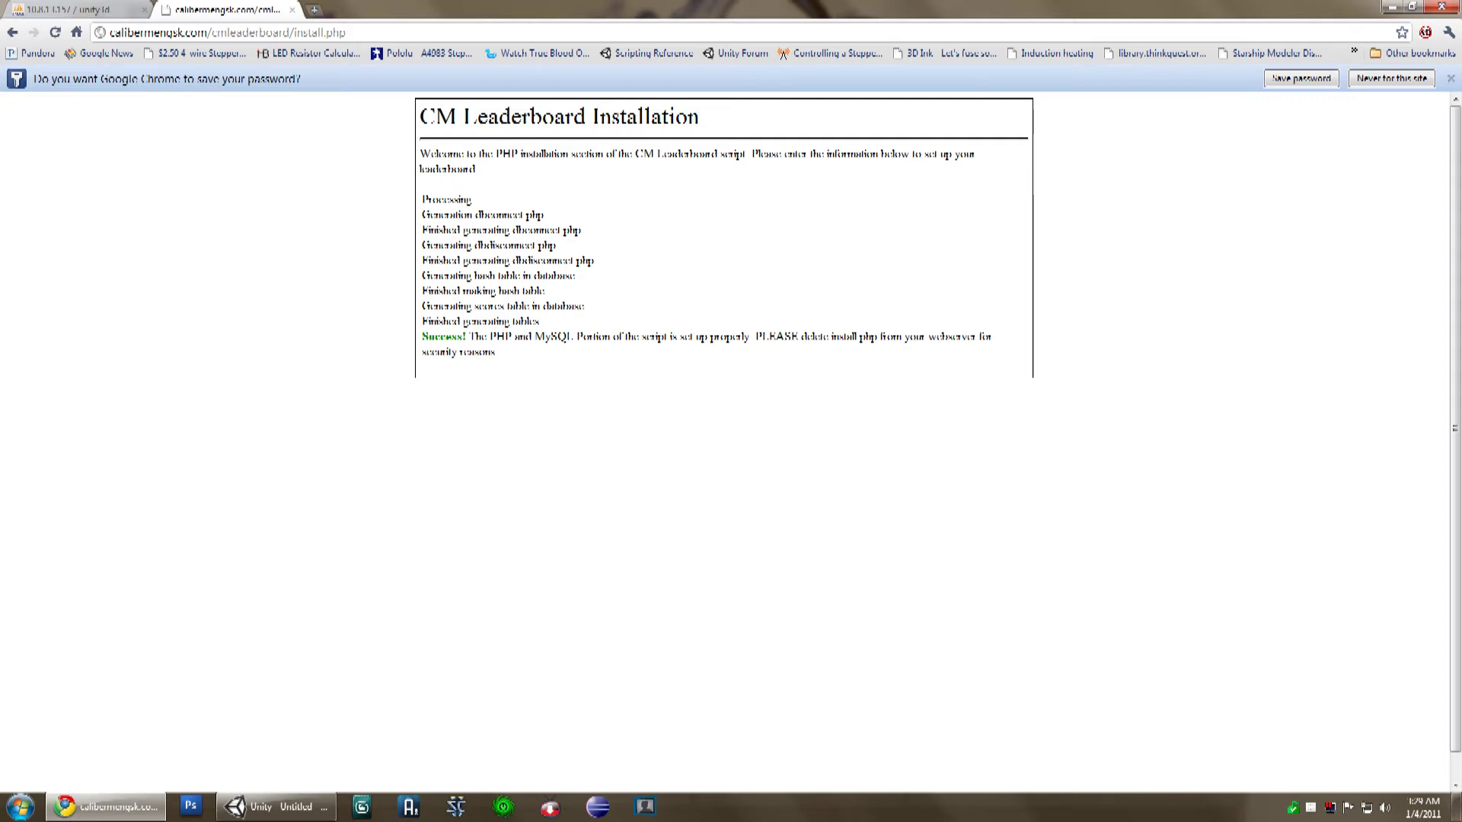
Step: Log back into phpMyAdmin and check the Racing_check and Racing_scores tables, then return to Unity
click(292, 9)
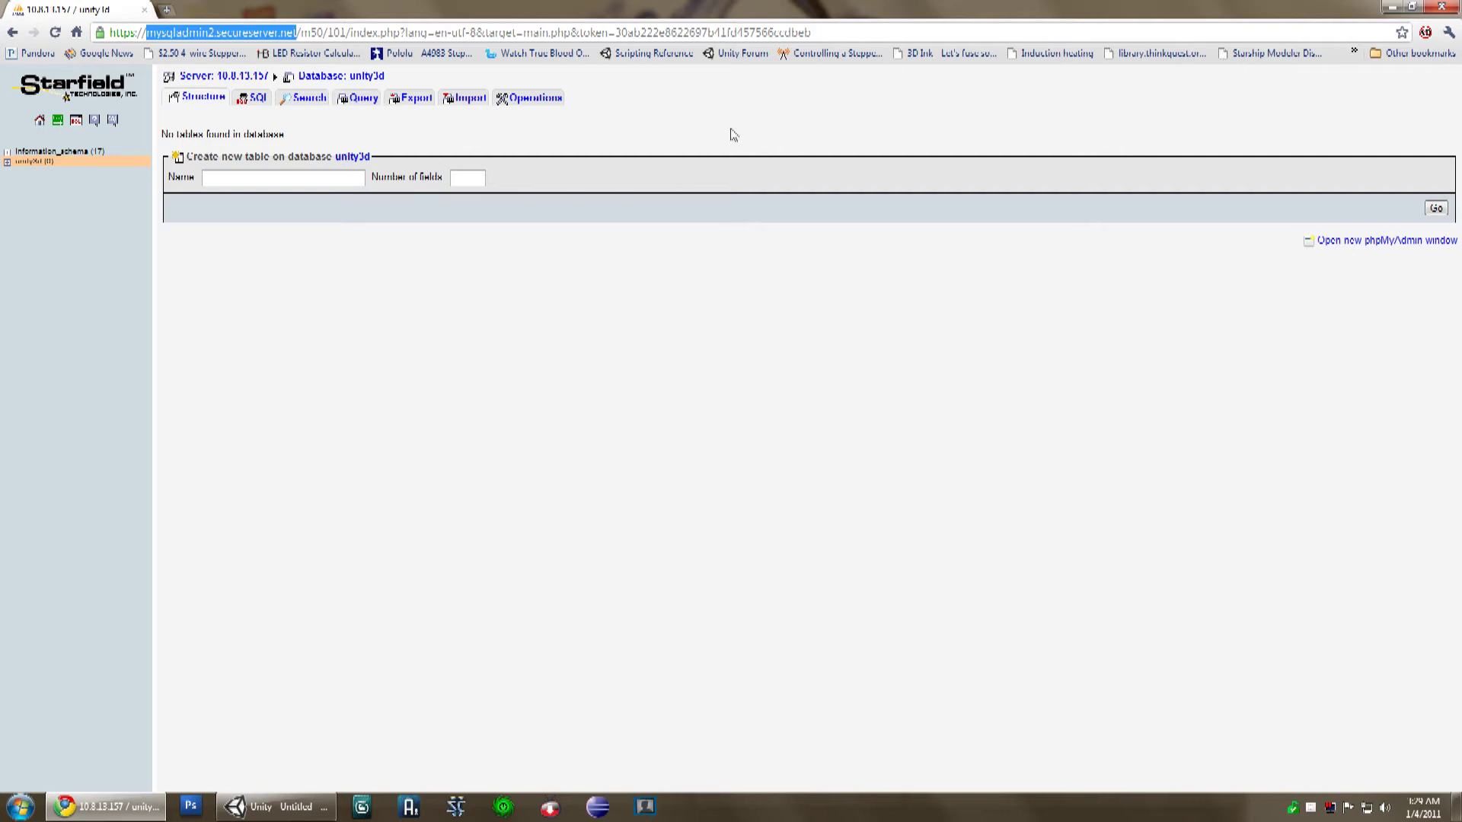
click(41, 121)
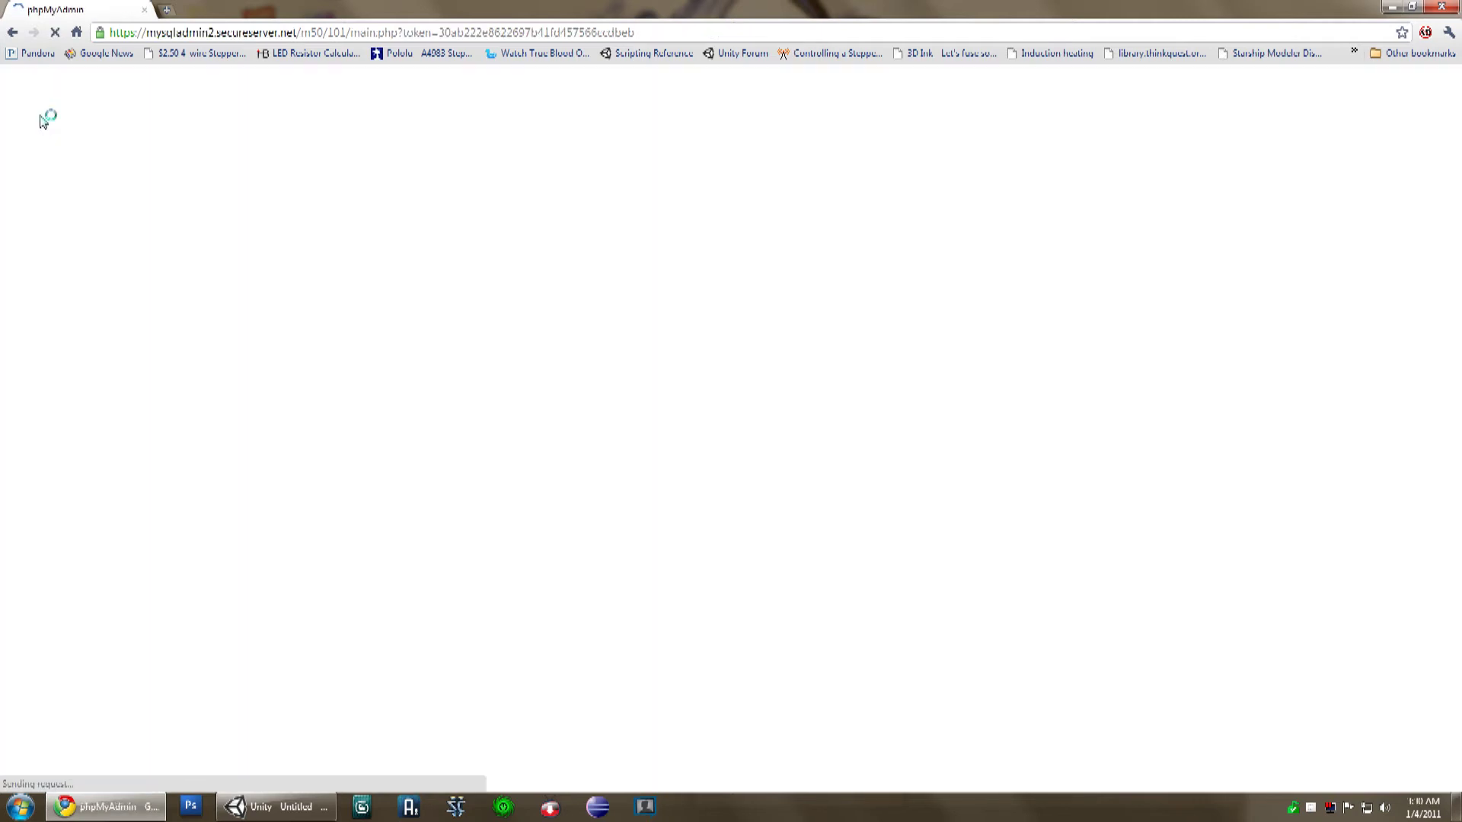
click(859, 337)
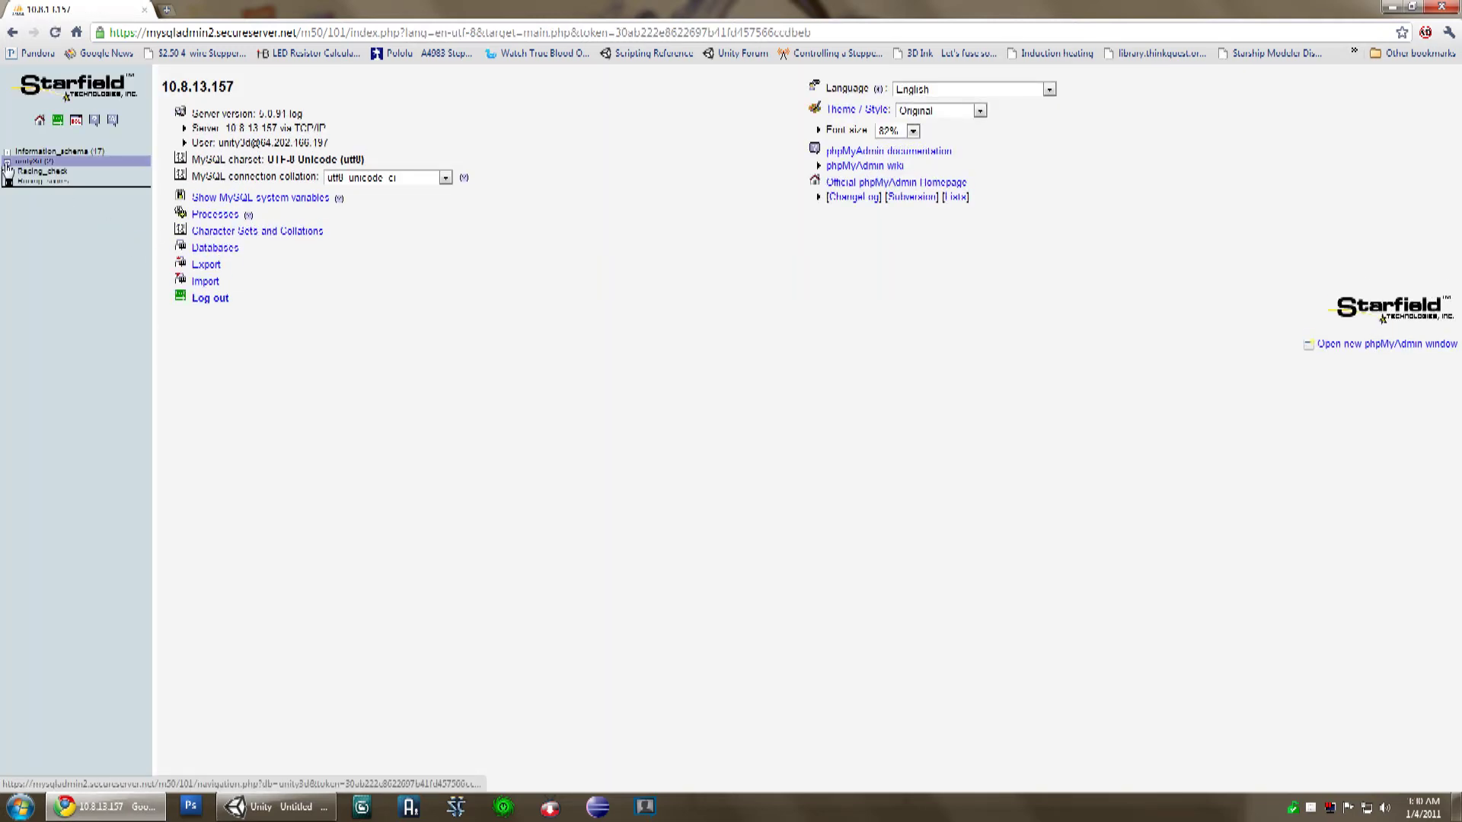
click(42, 181)
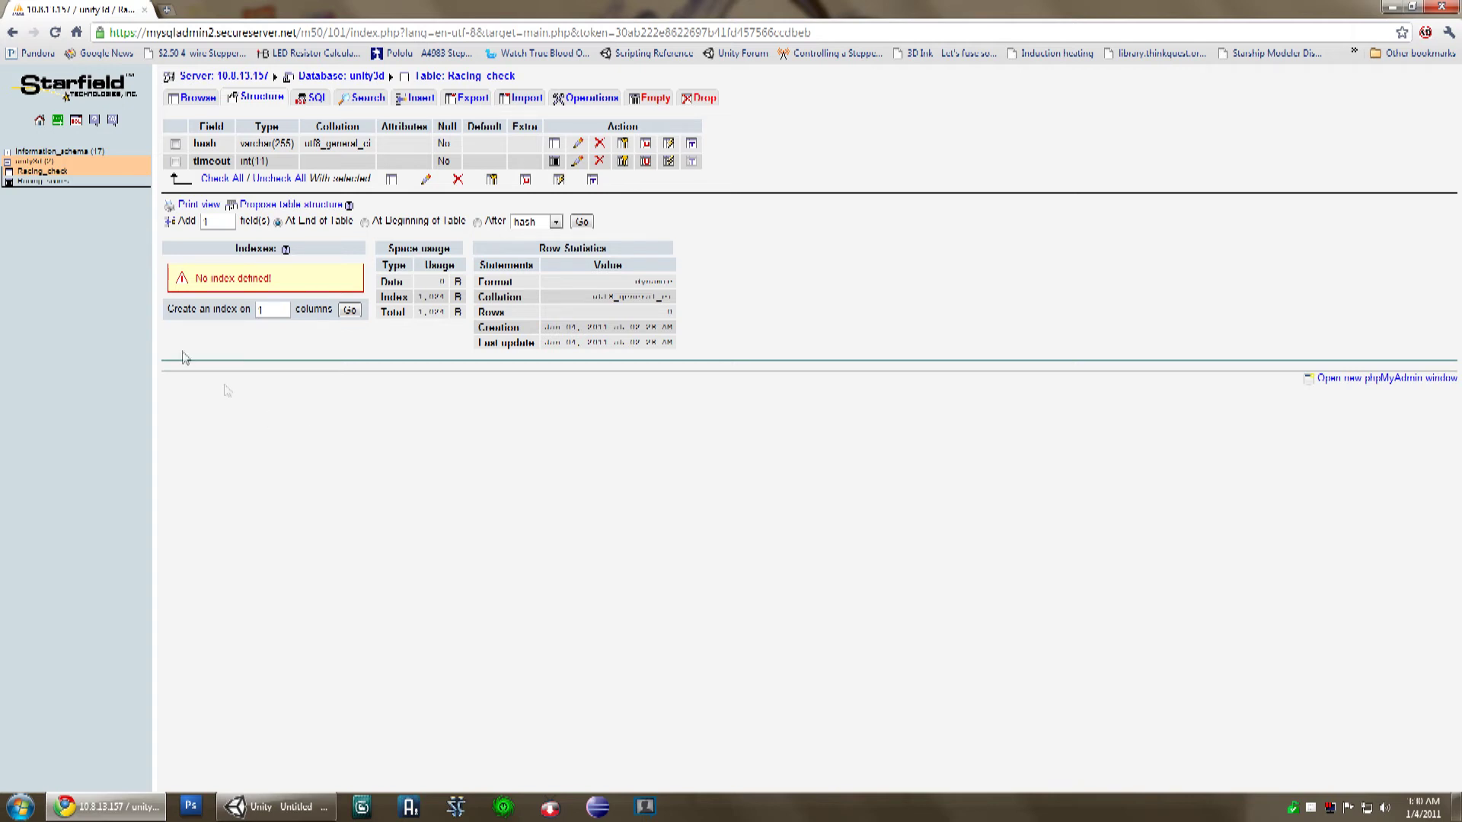
click(48, 184)
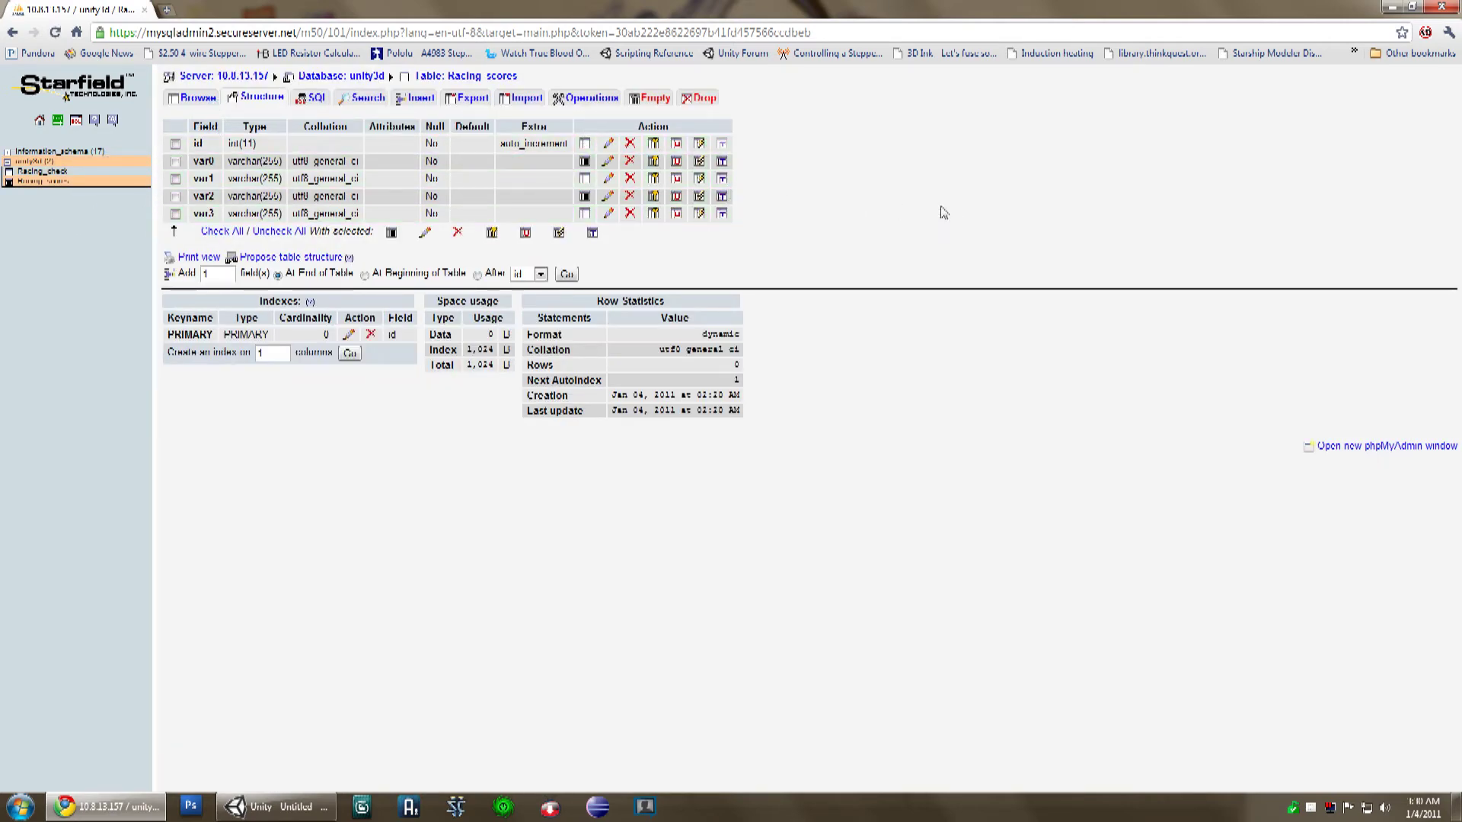
click(267, 809)
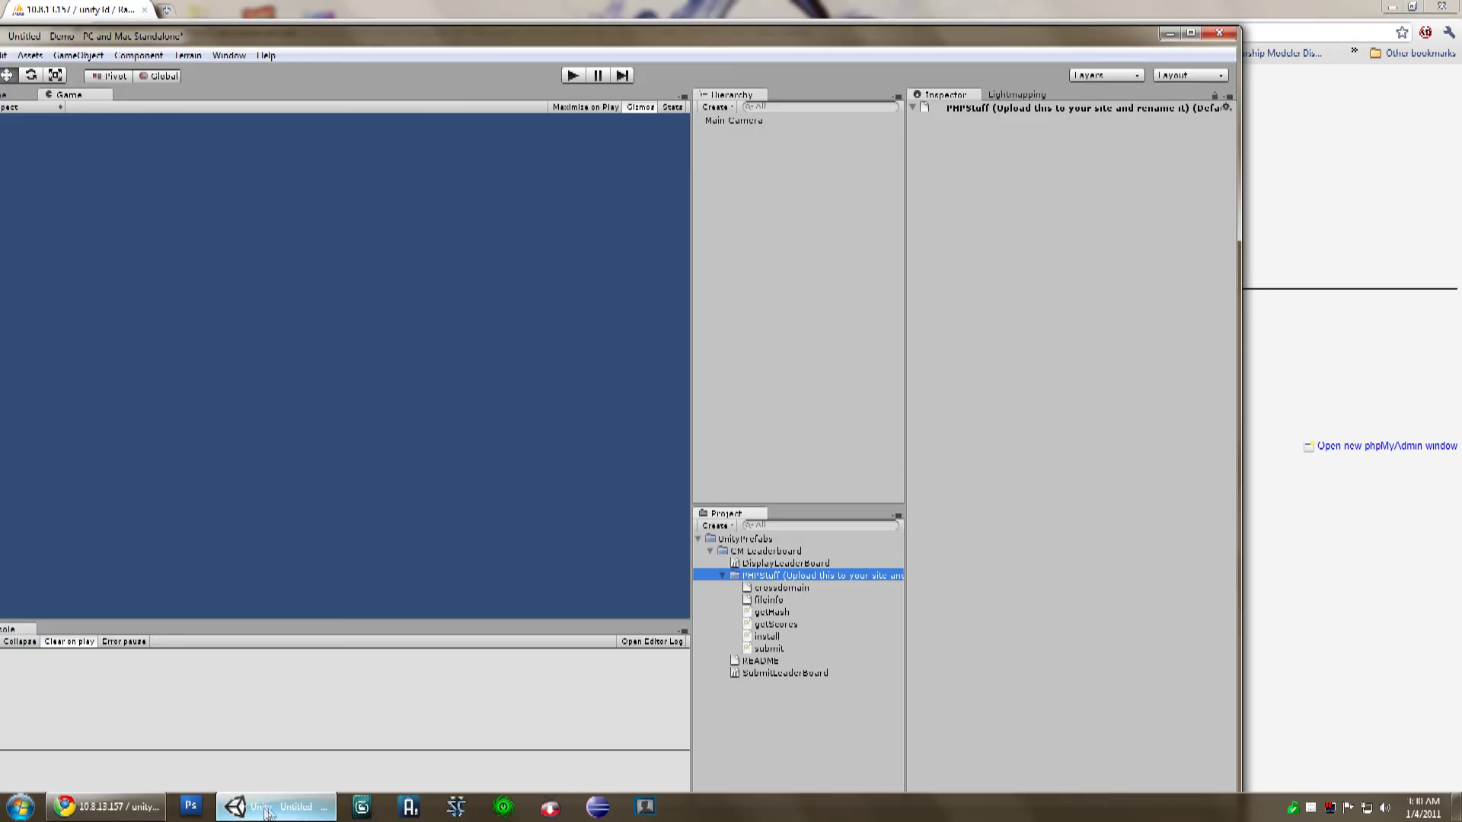
click(747, 123)
click(1142, 553)
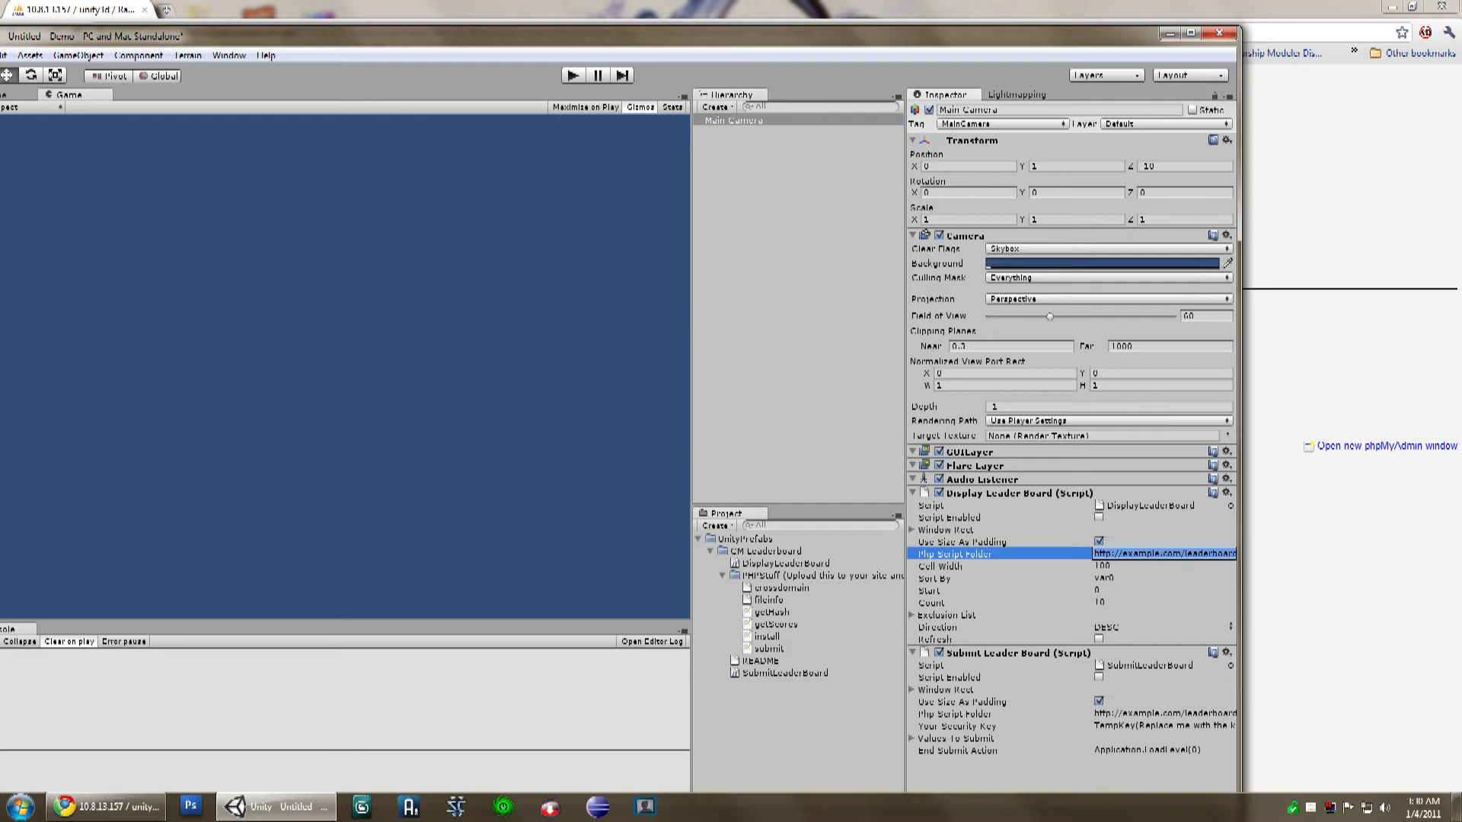
text(http://calibermengsk.com/cmlea)
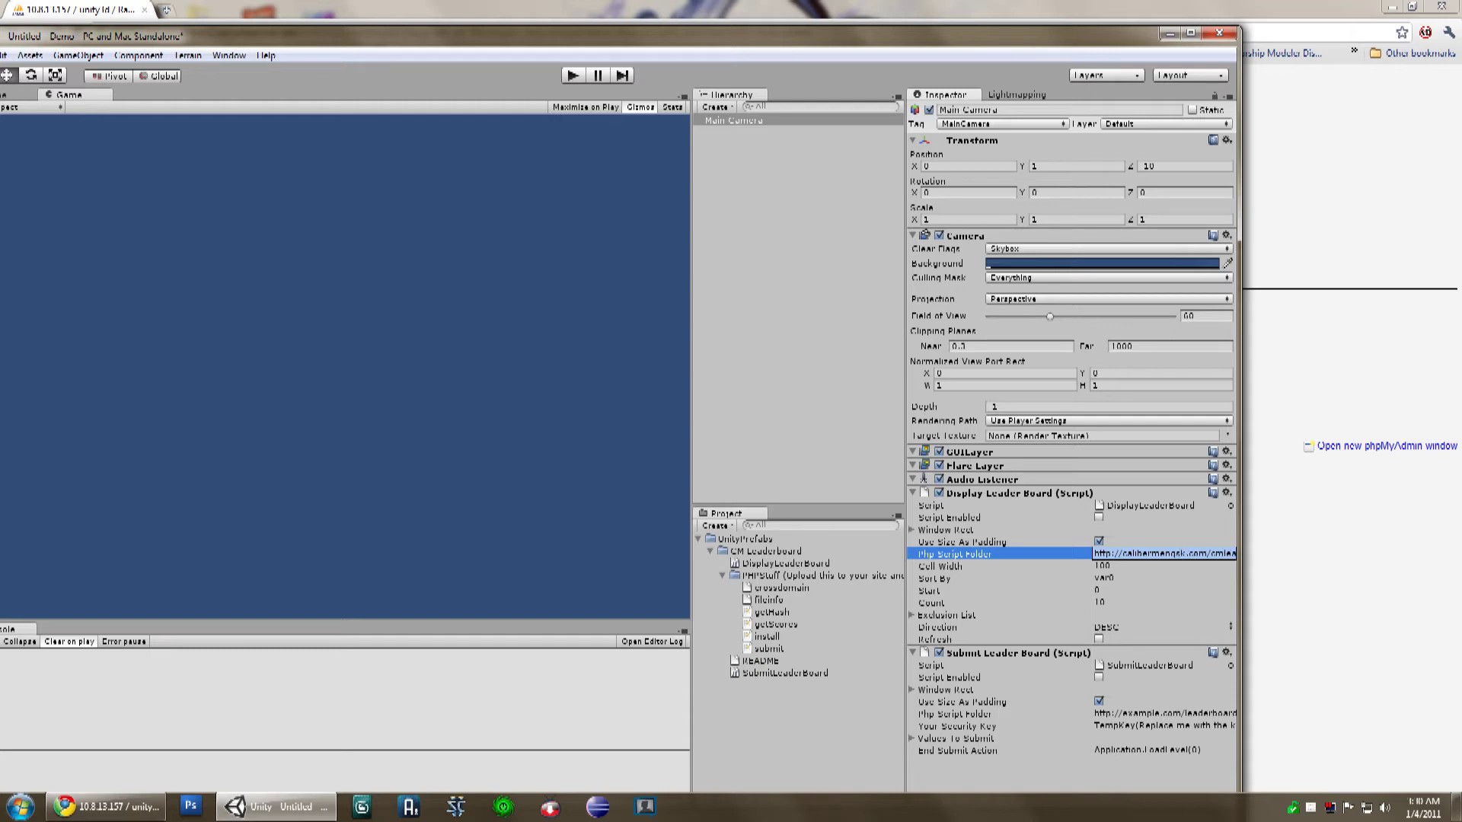
text(derboard)
text(/)
click(1162, 565)
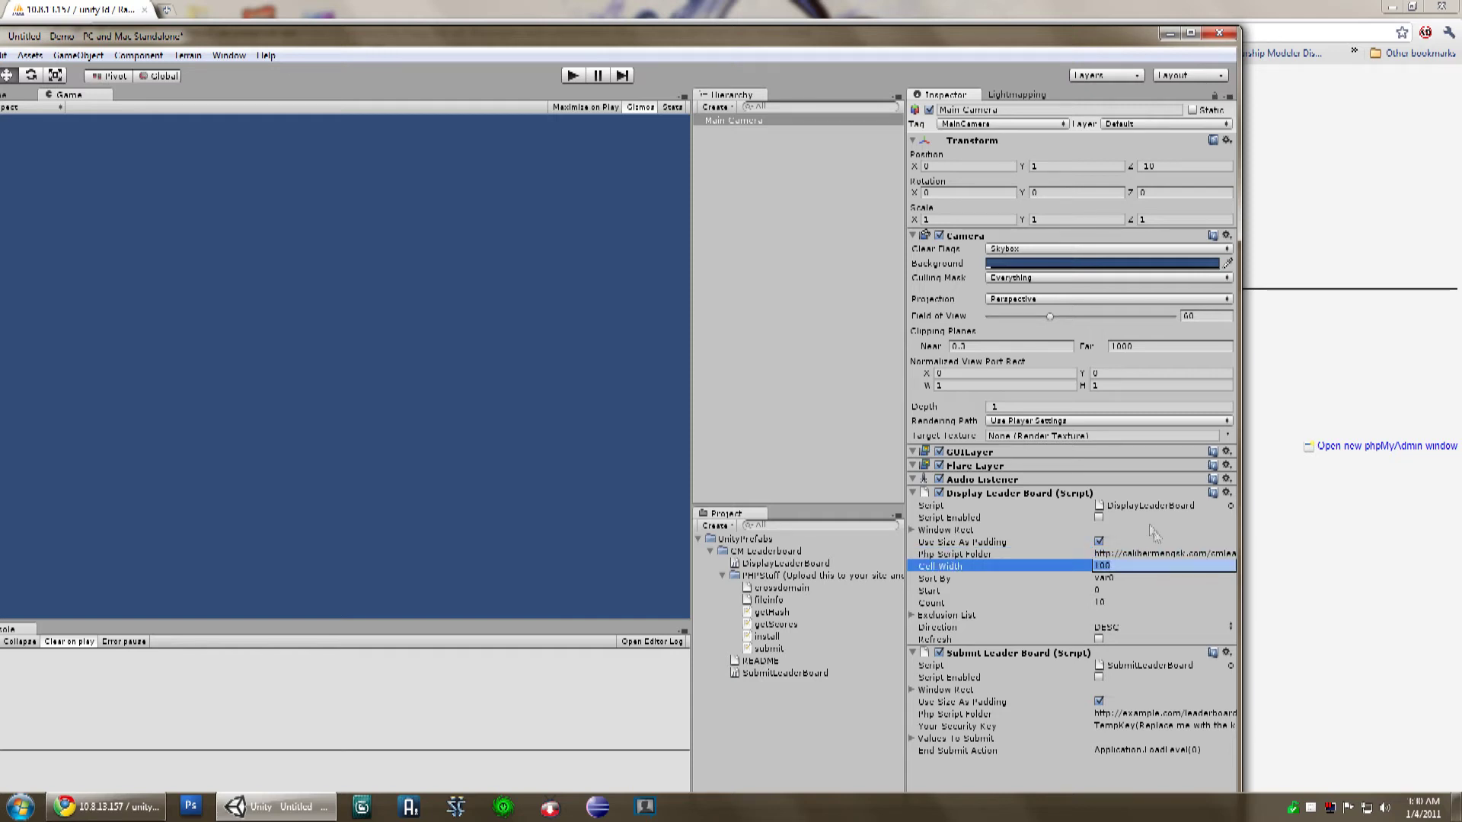
click(1162, 553)
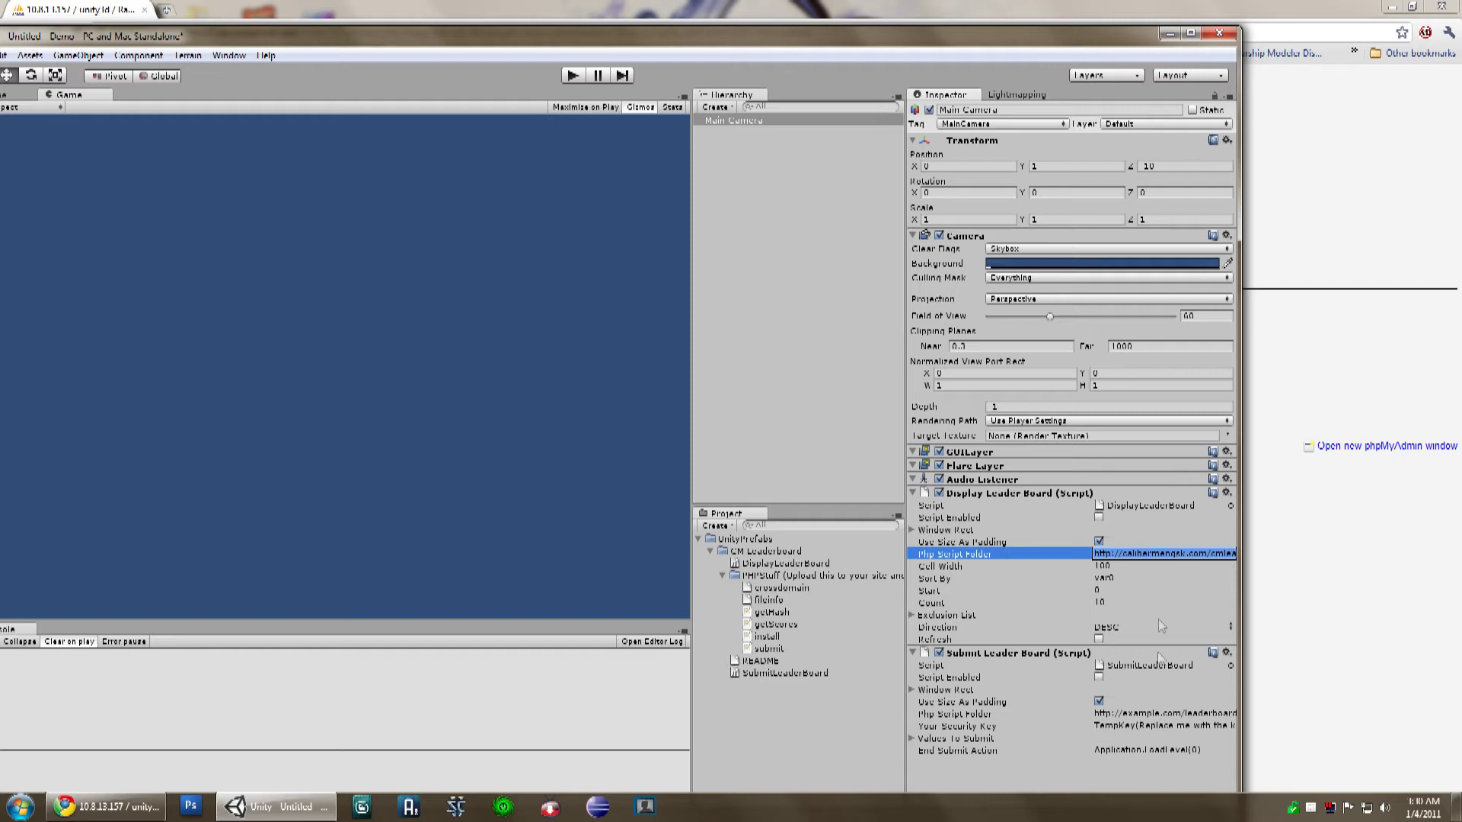
click(1163, 714)
text(http://calibermangsk.com/cmleaderboard/)
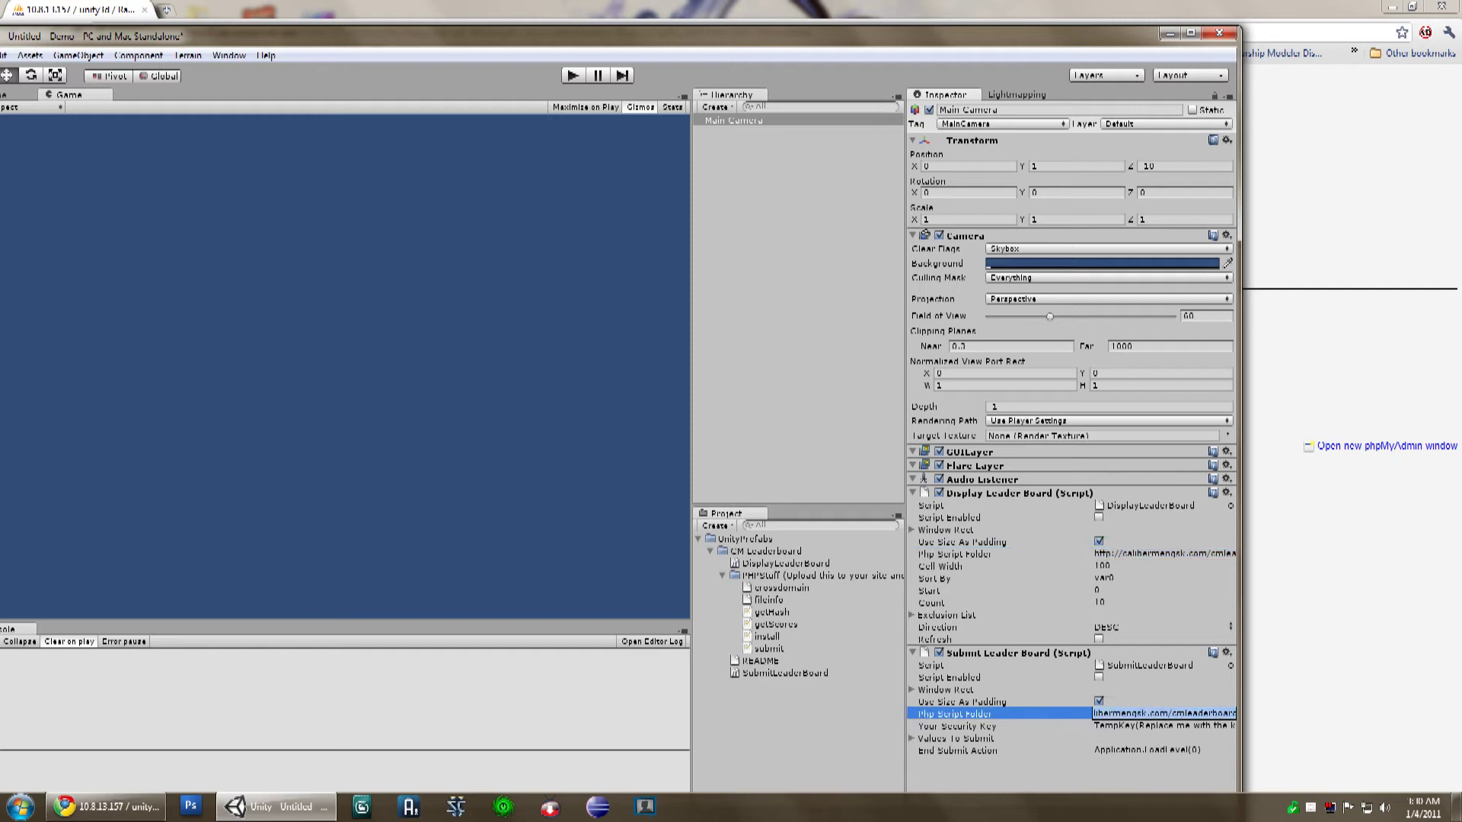
key(Tab)
text(my)
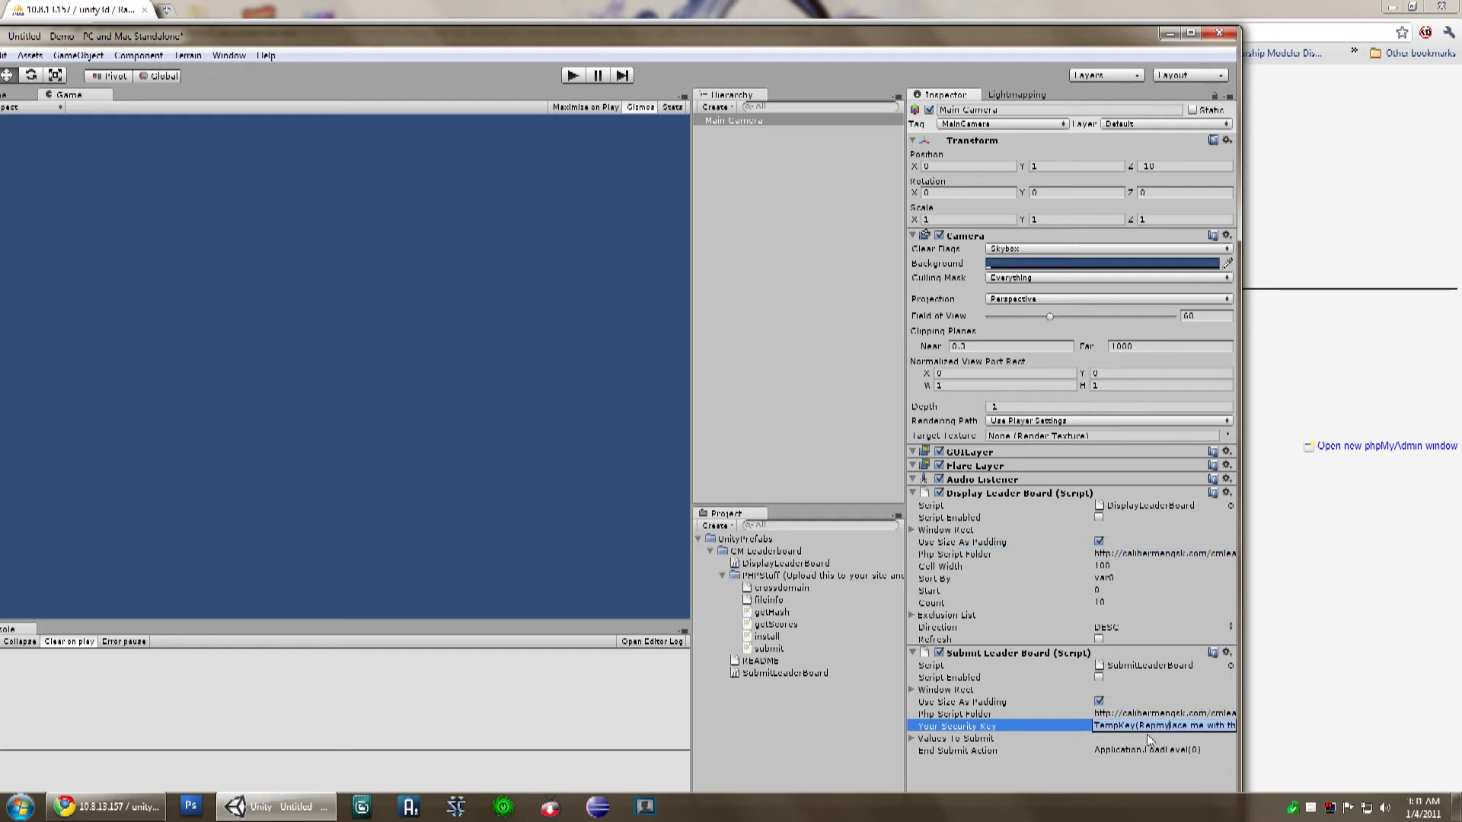
key(ctrl+a)
key(BackSpace)
text(myKey)
key(Return)
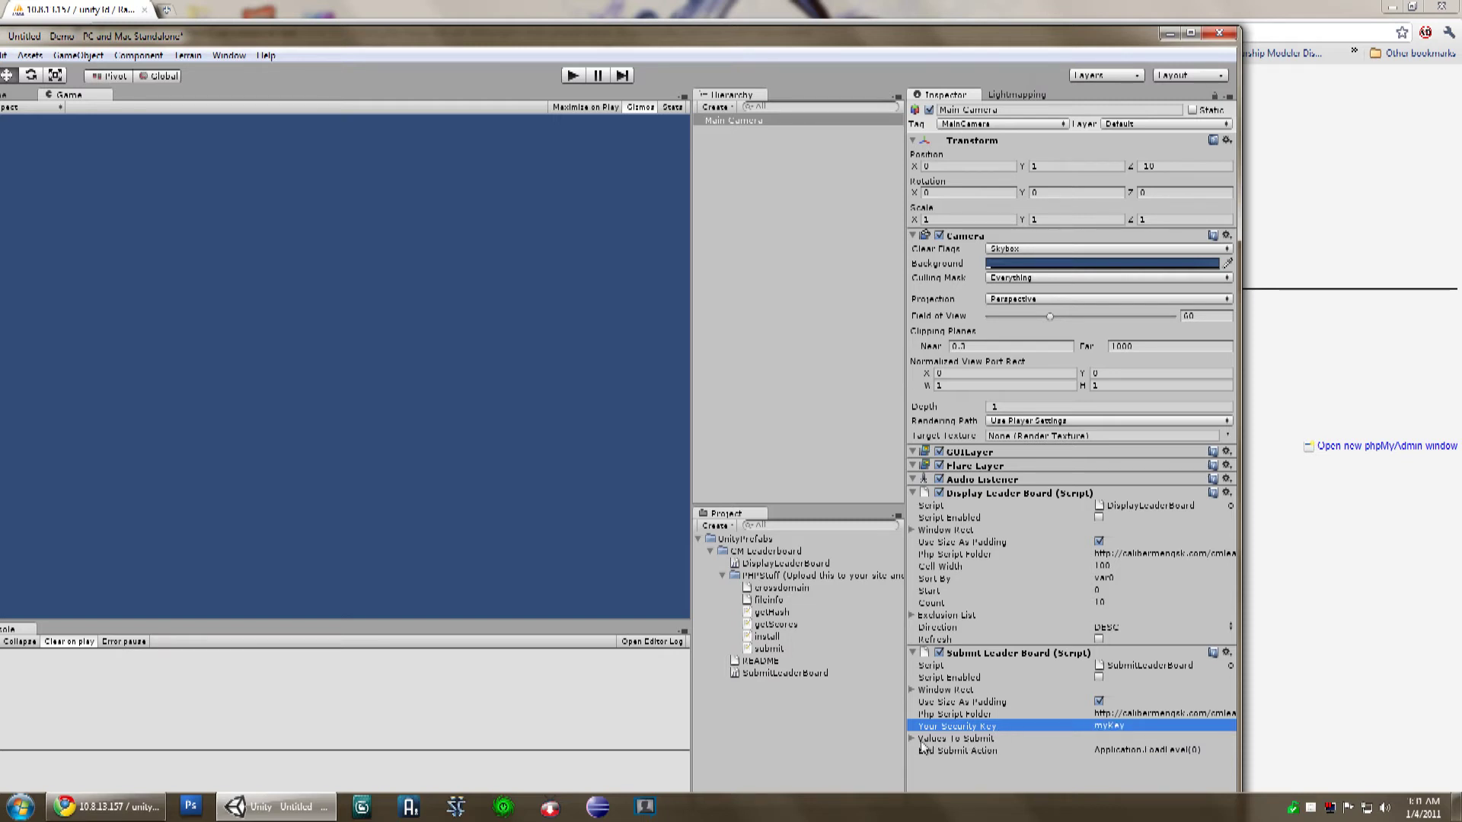
Step: Expand Values To Submit and maximize the Unity editor
click(916, 739)
scroll(990, 728, down, 1)
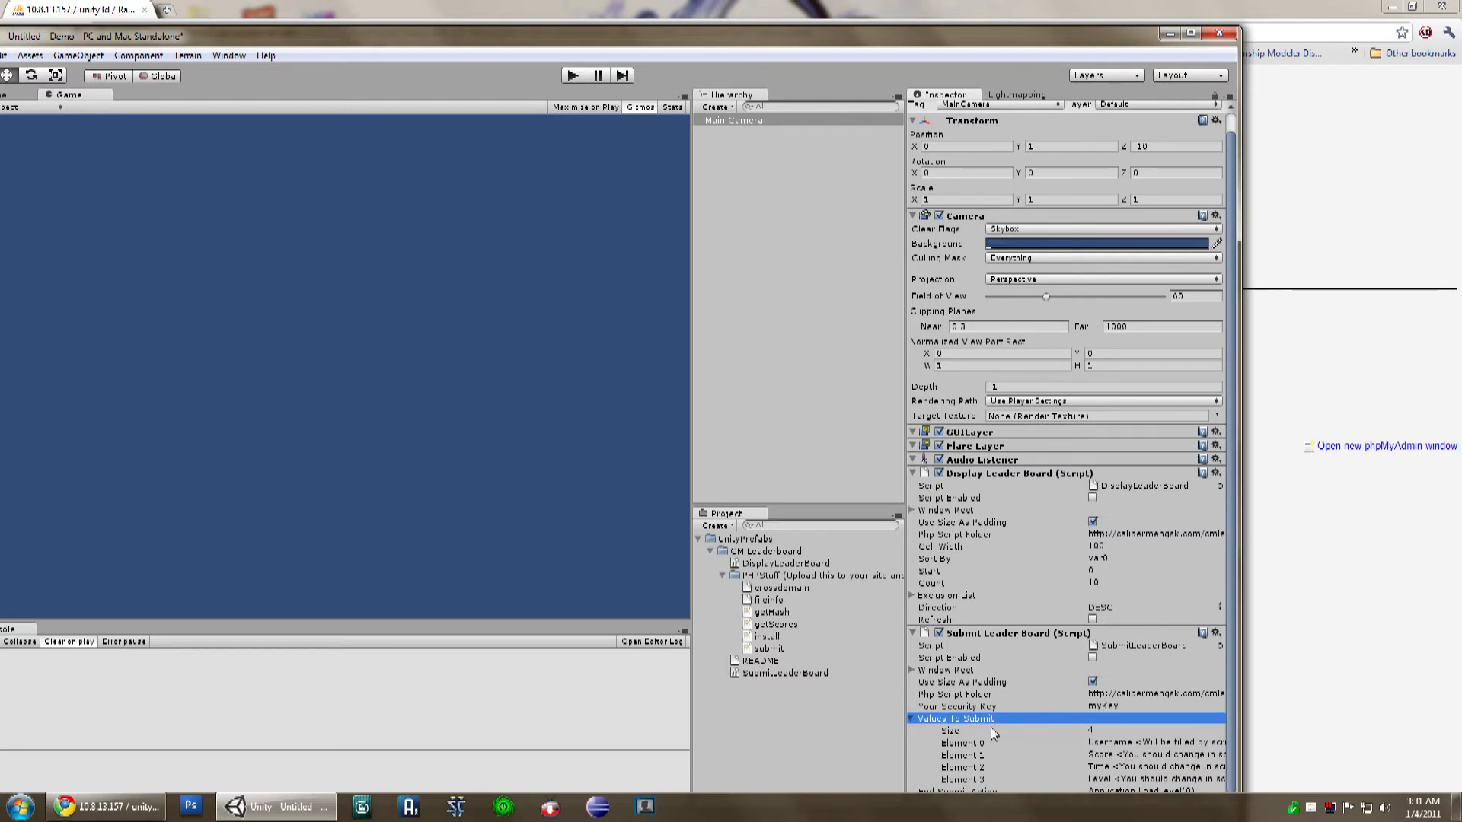
double_click(1064, 38)
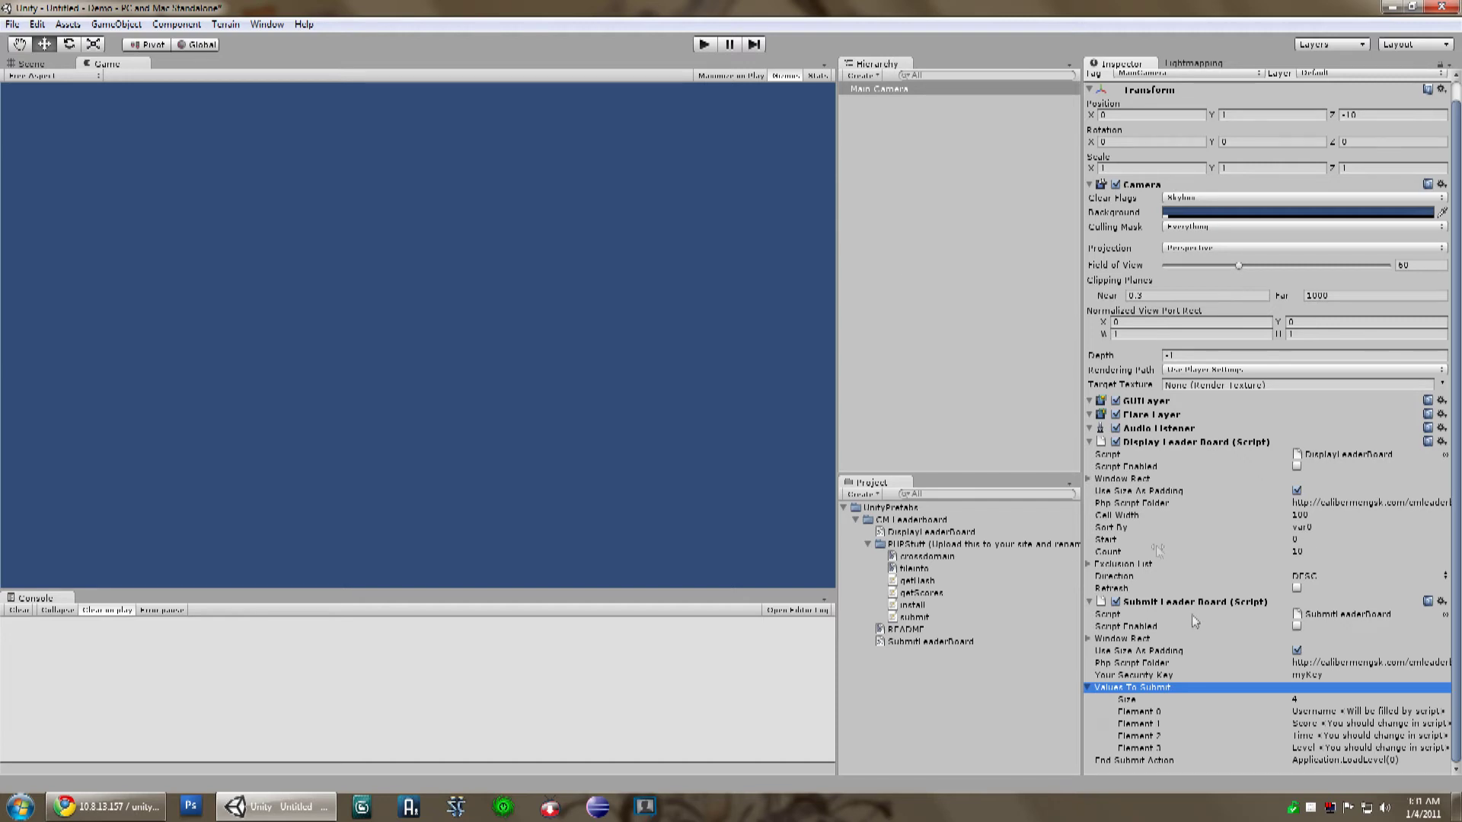
Step: Run the game, enable Submit Leader Board, and enter 'My username' in the Username field
click(701, 46)
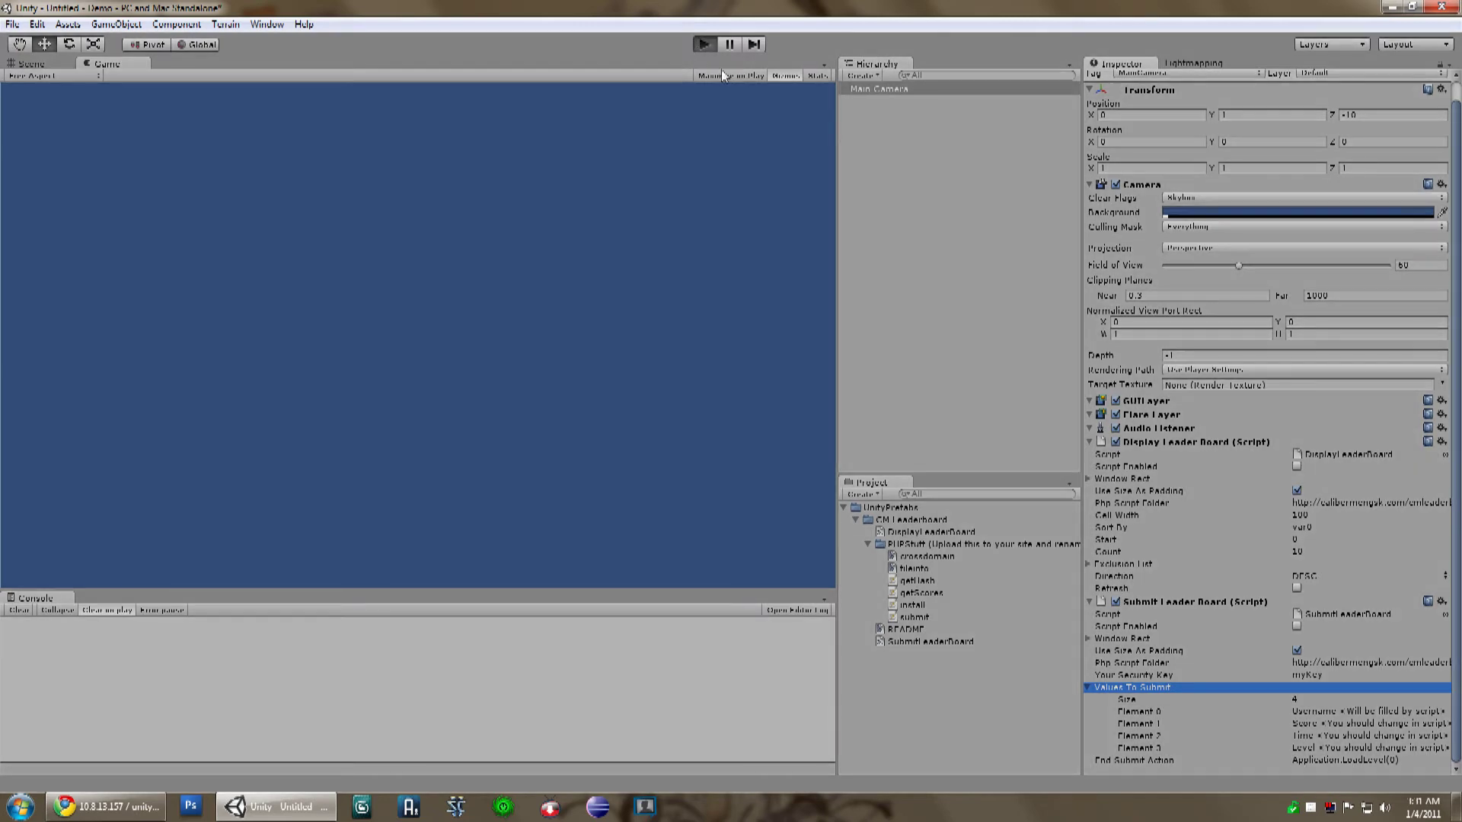
click(1296, 626)
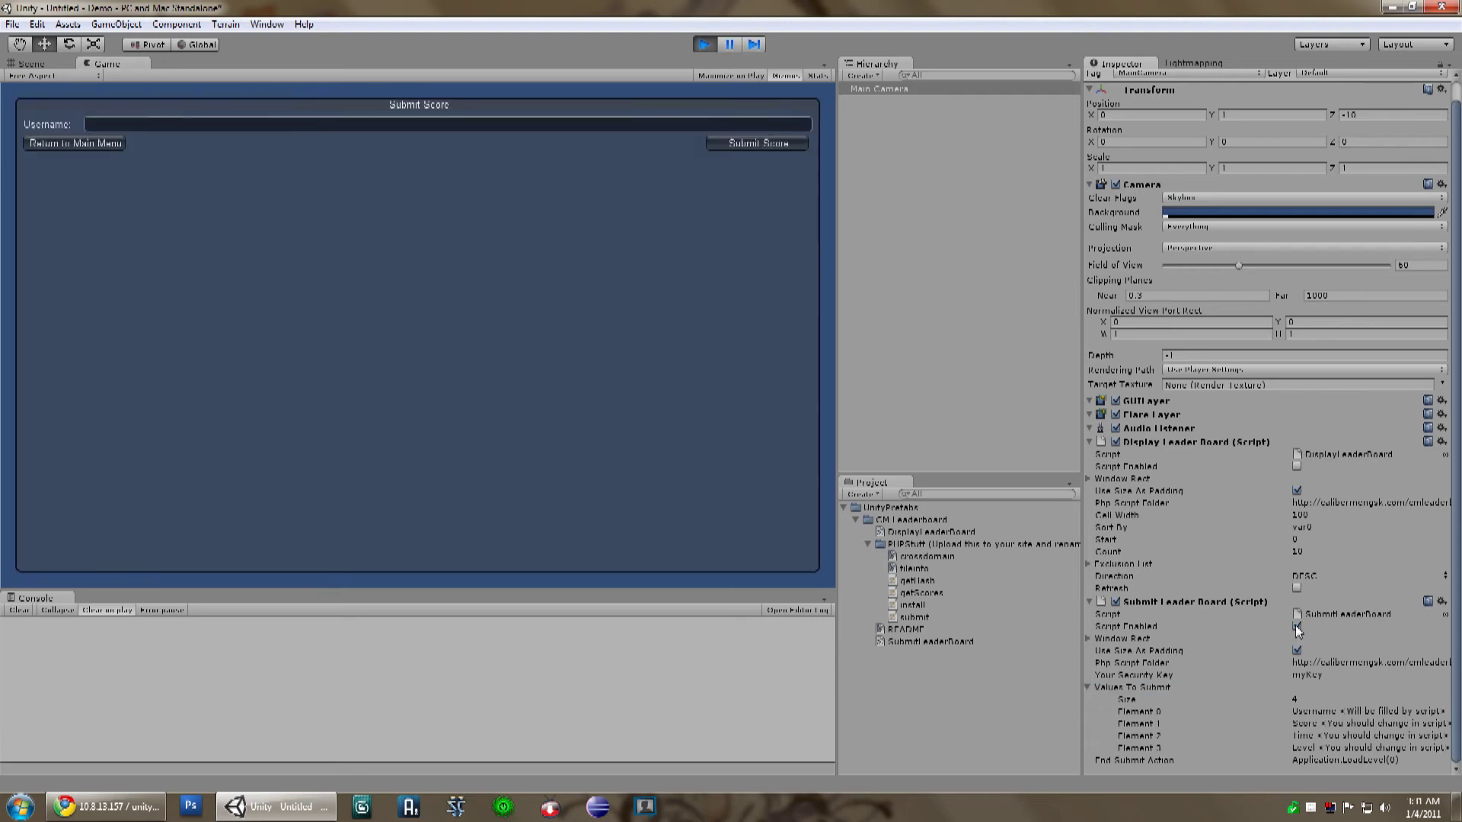
click(413, 124)
text(My username)
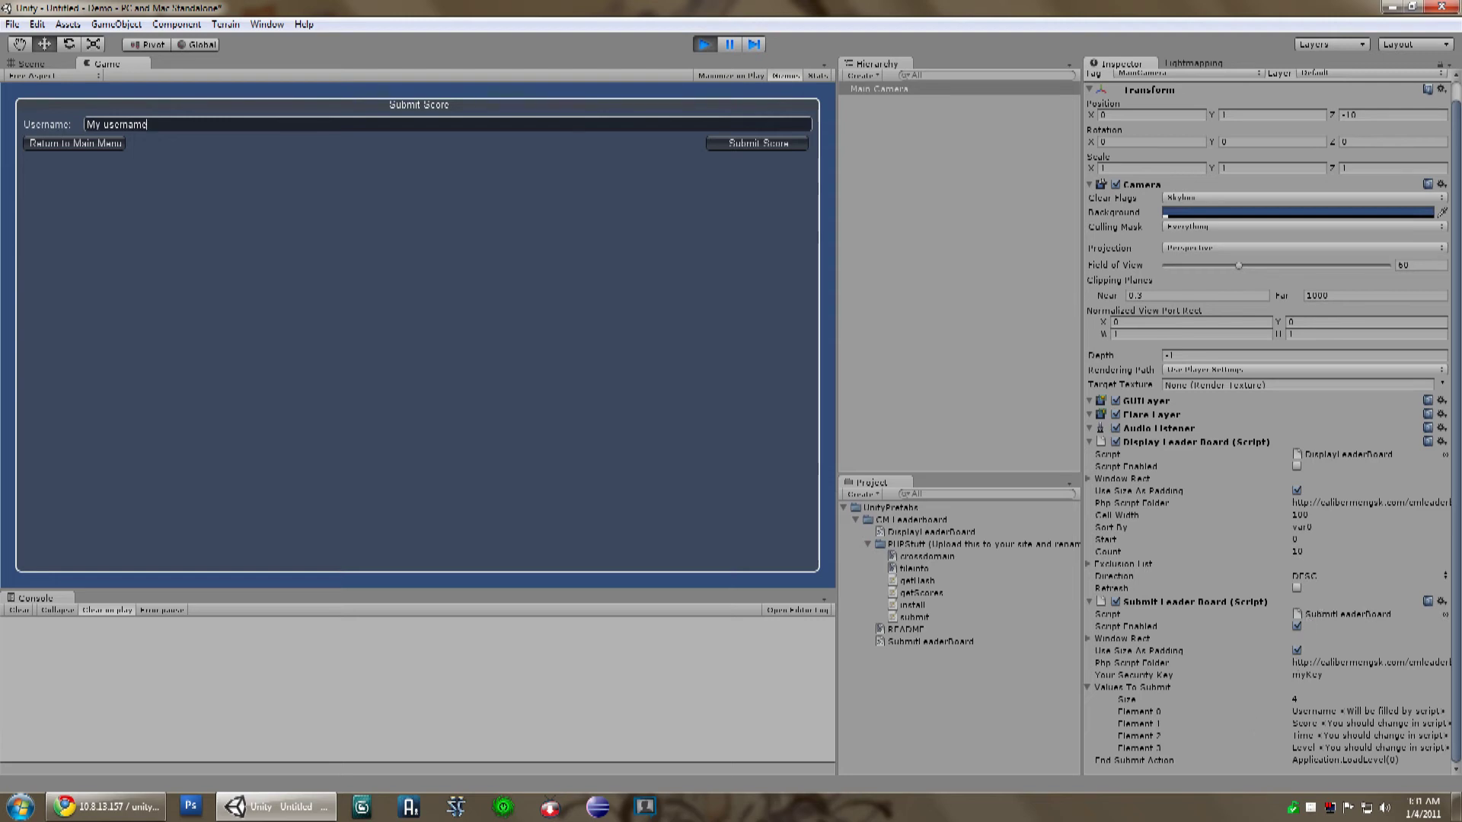
click(1363, 723)
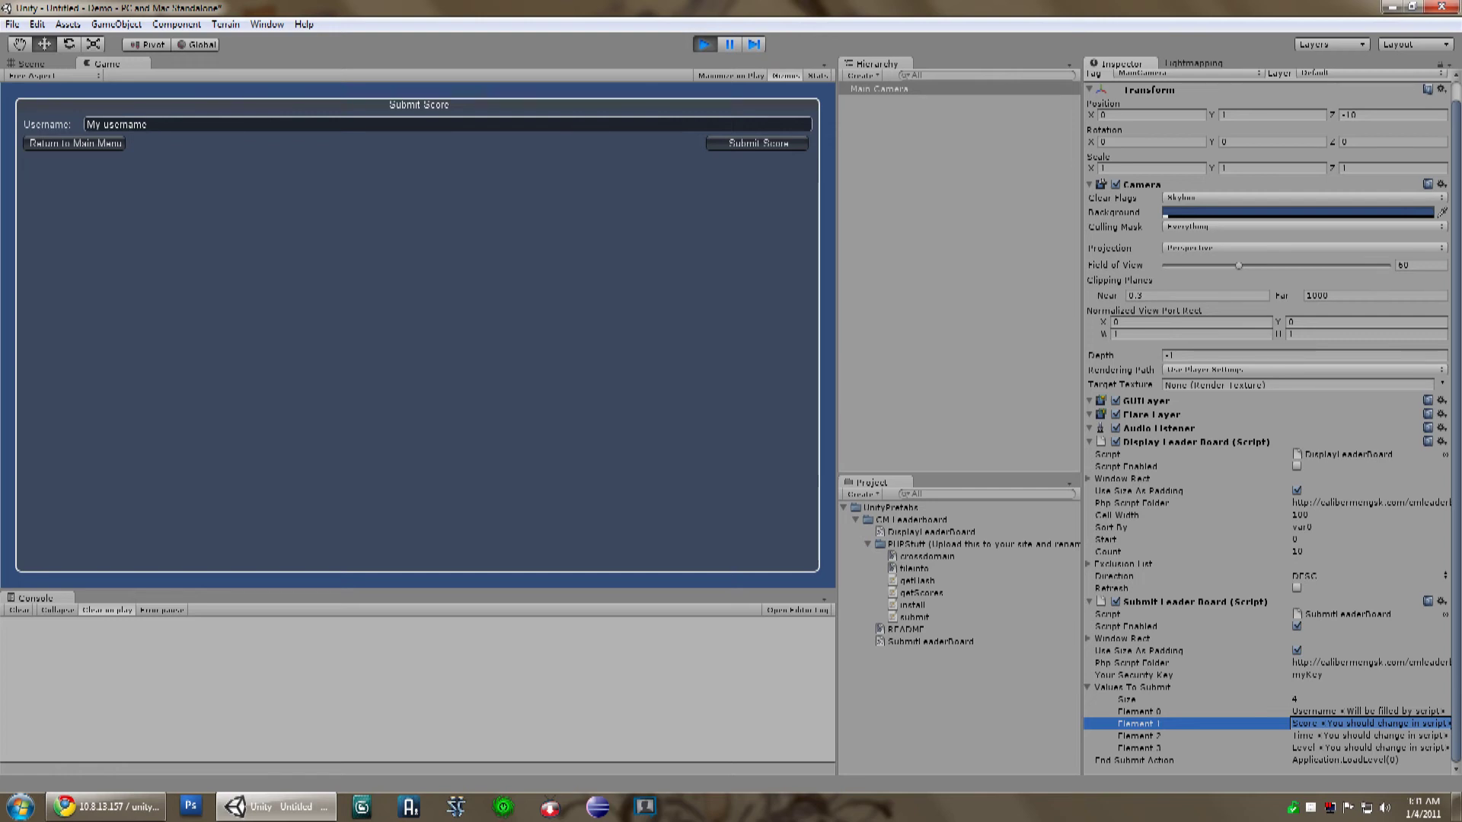
Step: Replace Element 1's Score placeholder with Globals.score.ToString()
key(BackSpace)
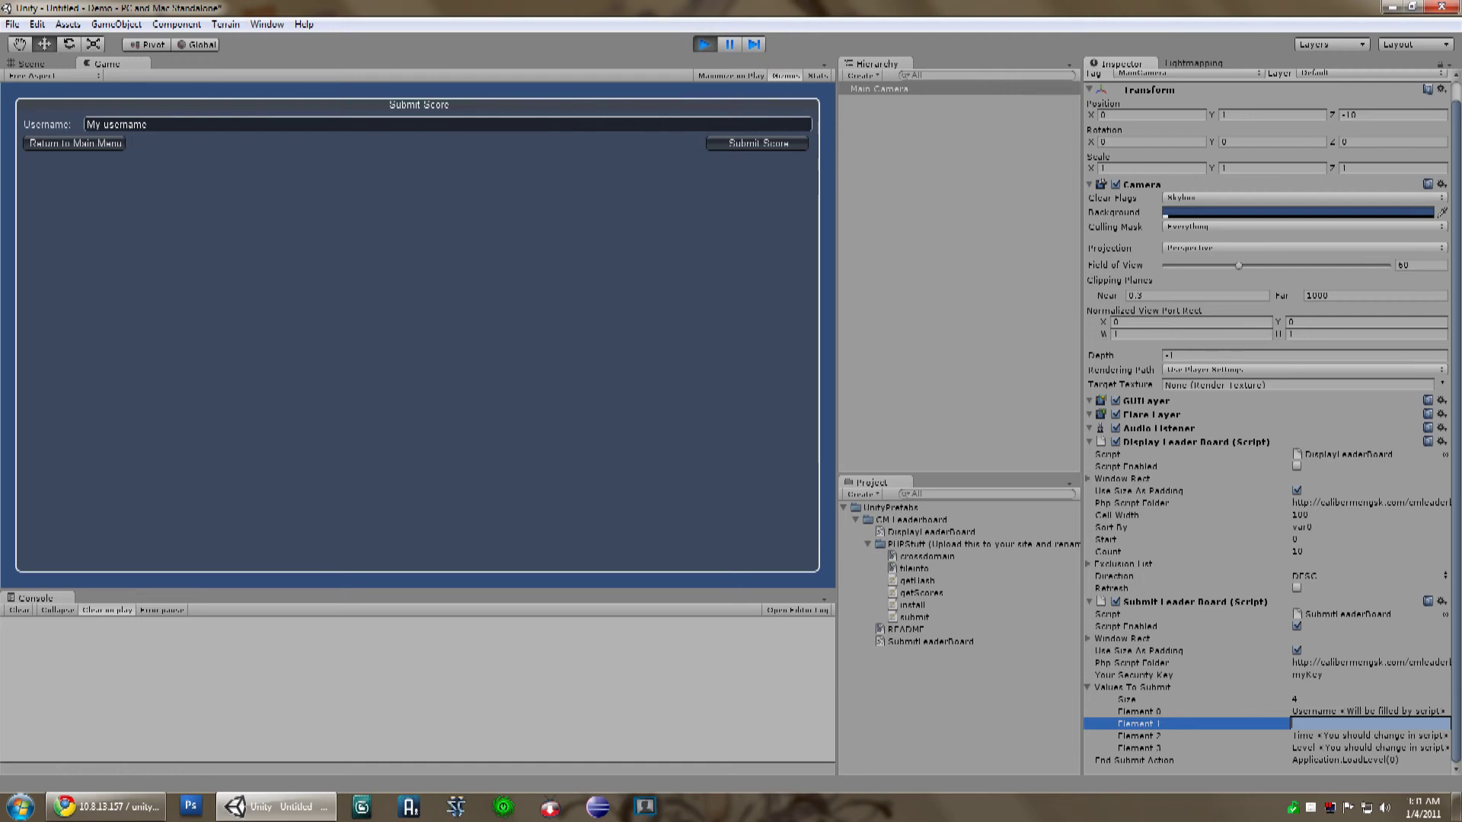
text(Globals.score.ToString())
key(Return)
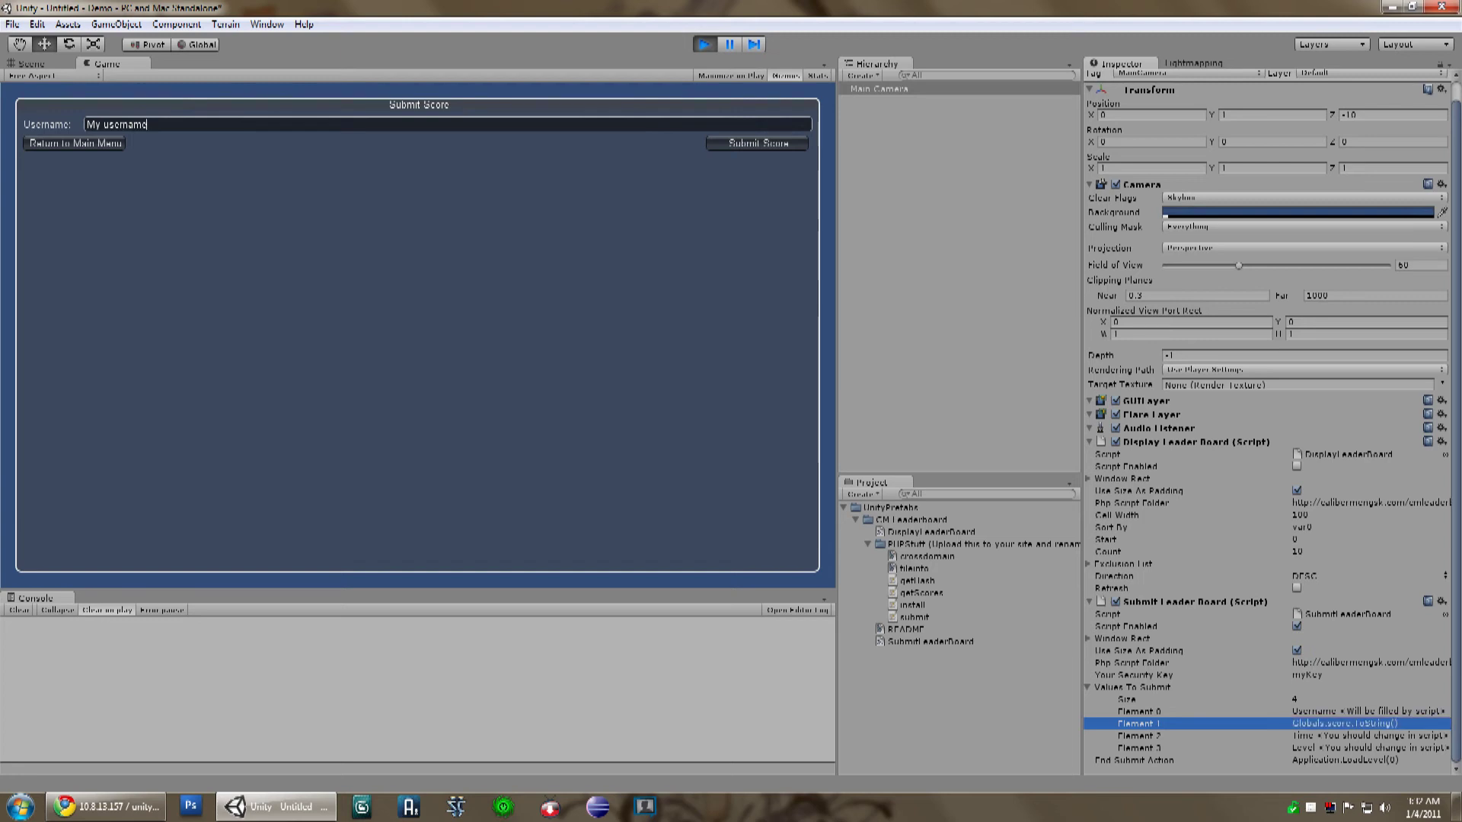
right_click(912, 725)
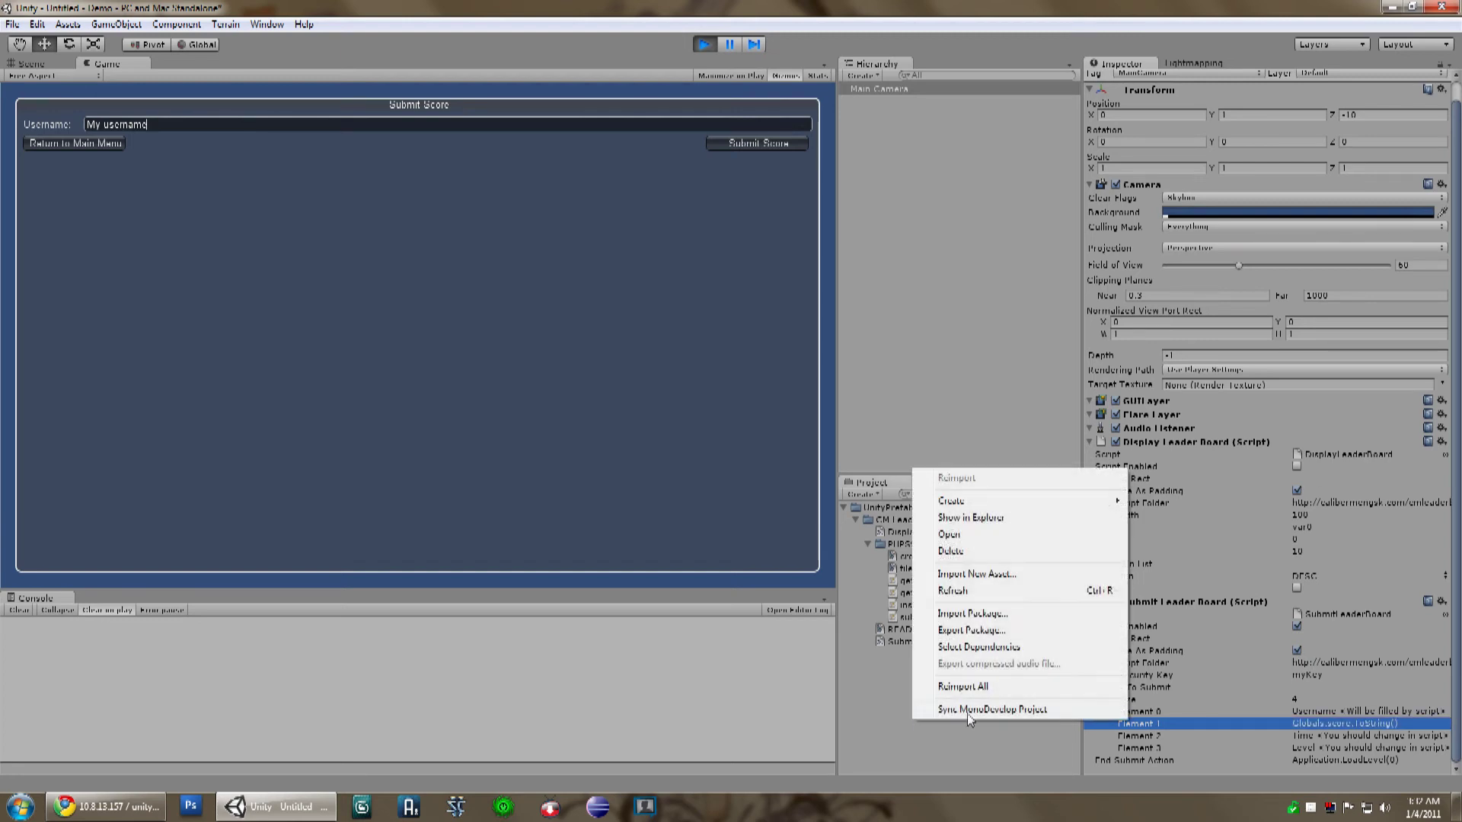